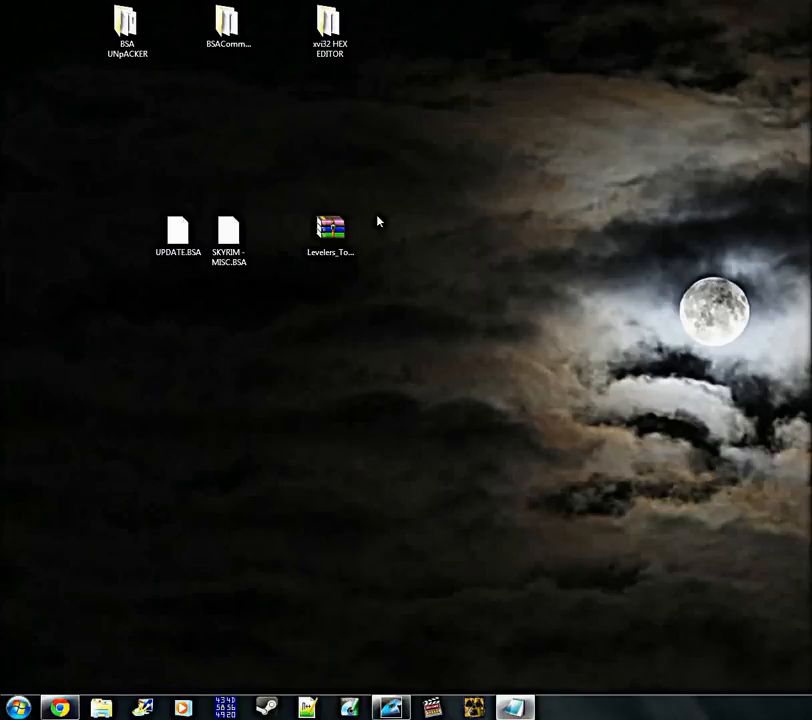
left_click(126, 25)
left_click(228, 25)
left_click(340, 40)
left_click_drag(364, 106, 112, 31)
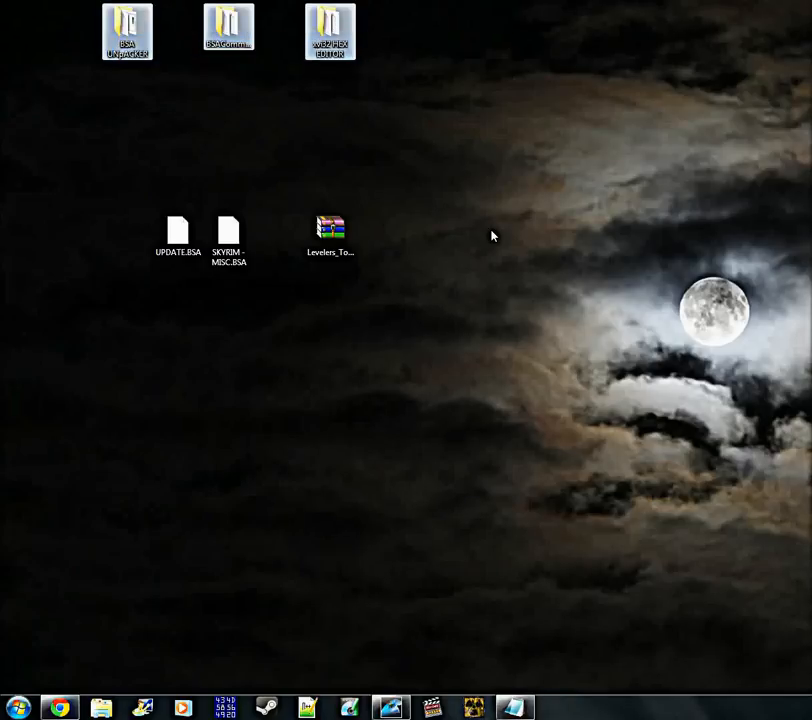
left_click(492, 236)
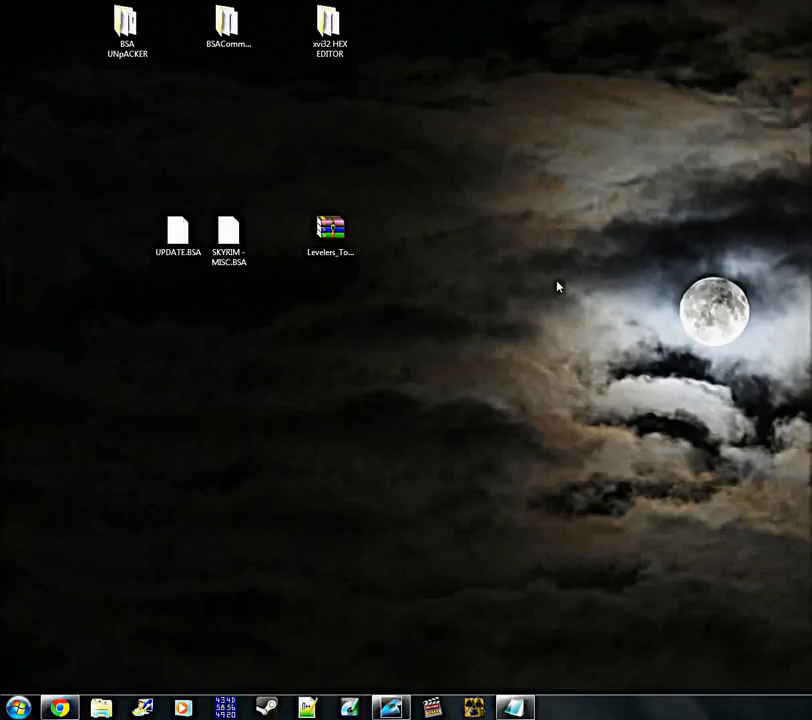
left_click_drag(342, 258, 392, 263)
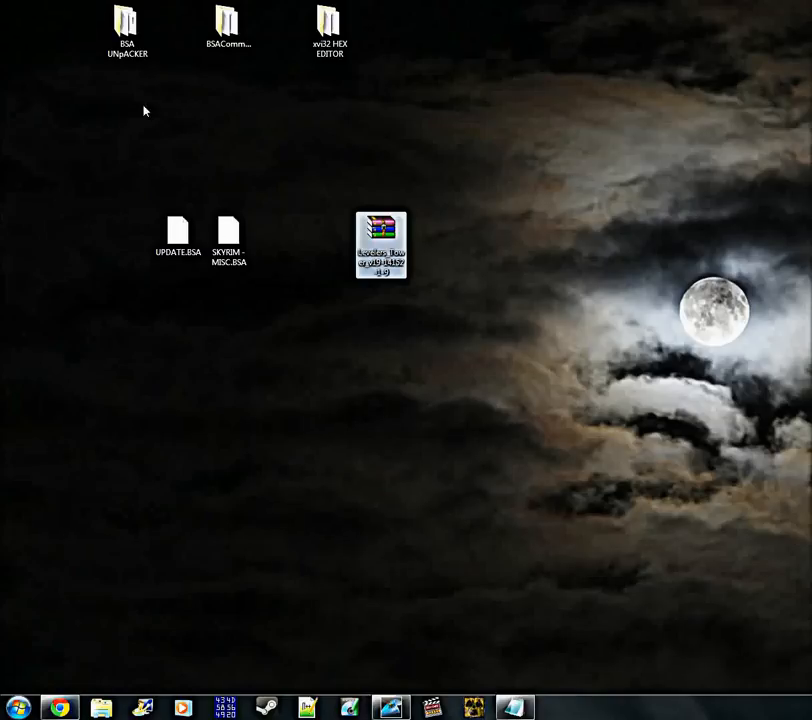
Launch BSAUnpack from the BSA UNpACKER desktop folder, close that folder, and move the BSA Browser window clear of the desktop files
double_click(127, 38)
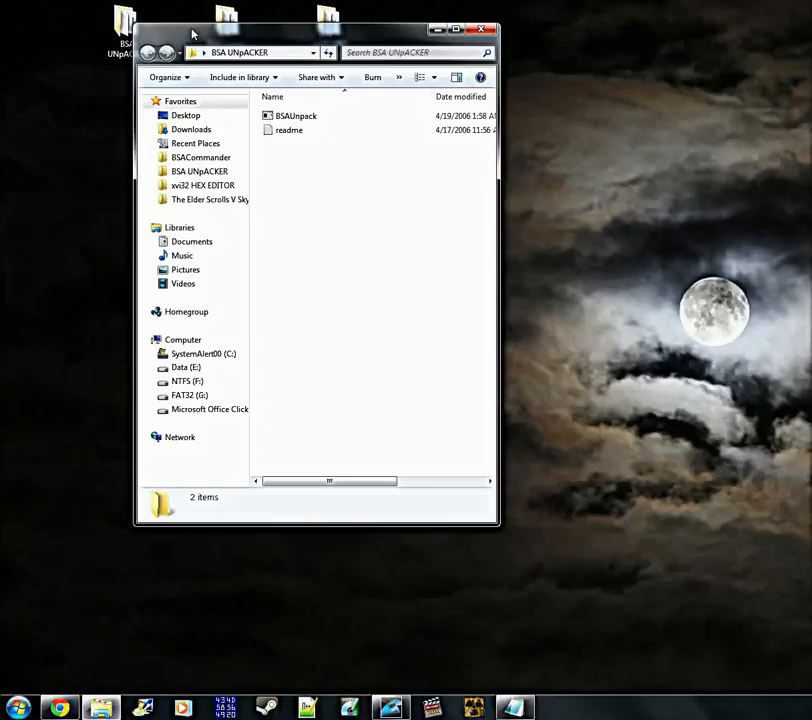
left_click_drag(285, 35, 388, 96)
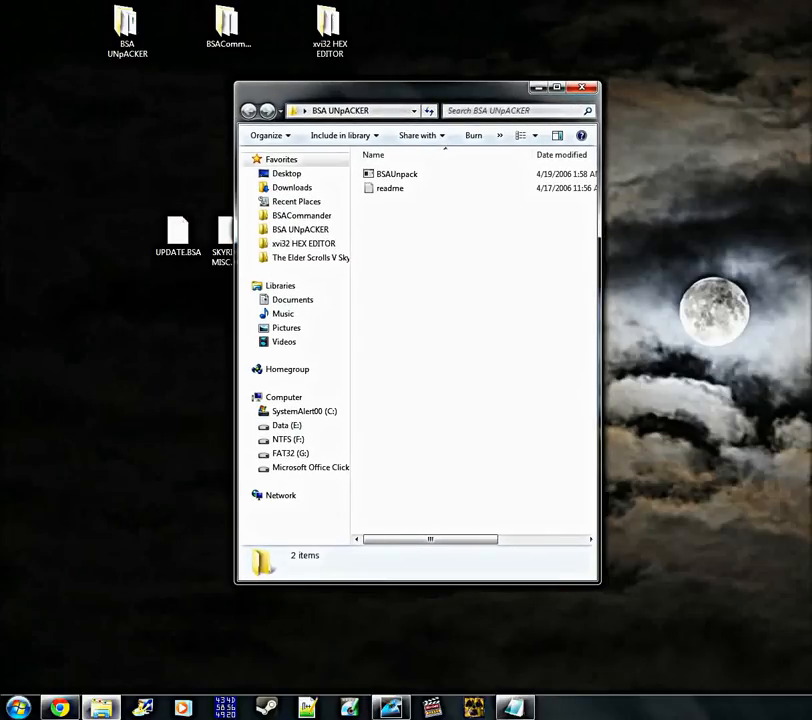
double_click(433, 178)
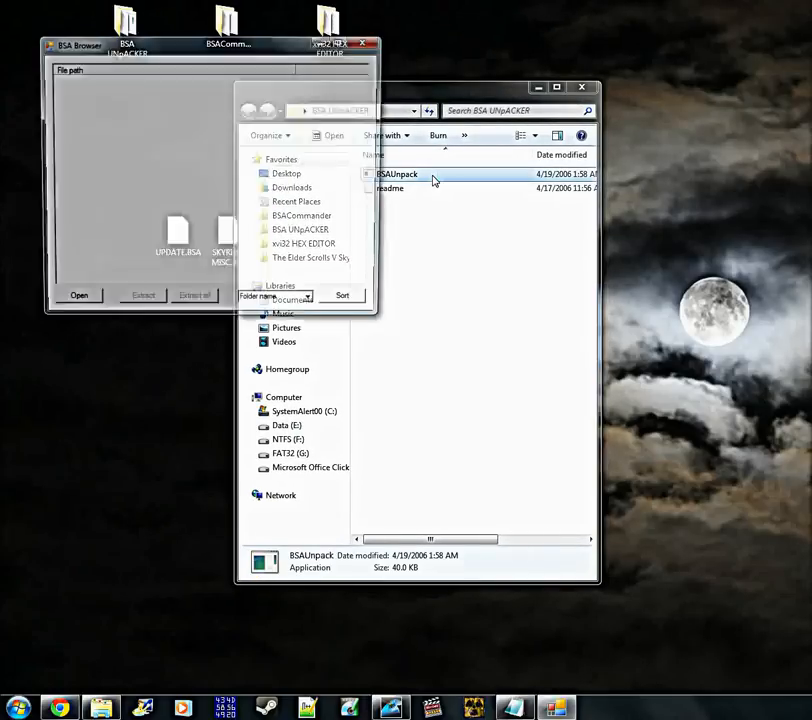
left_click(594, 318)
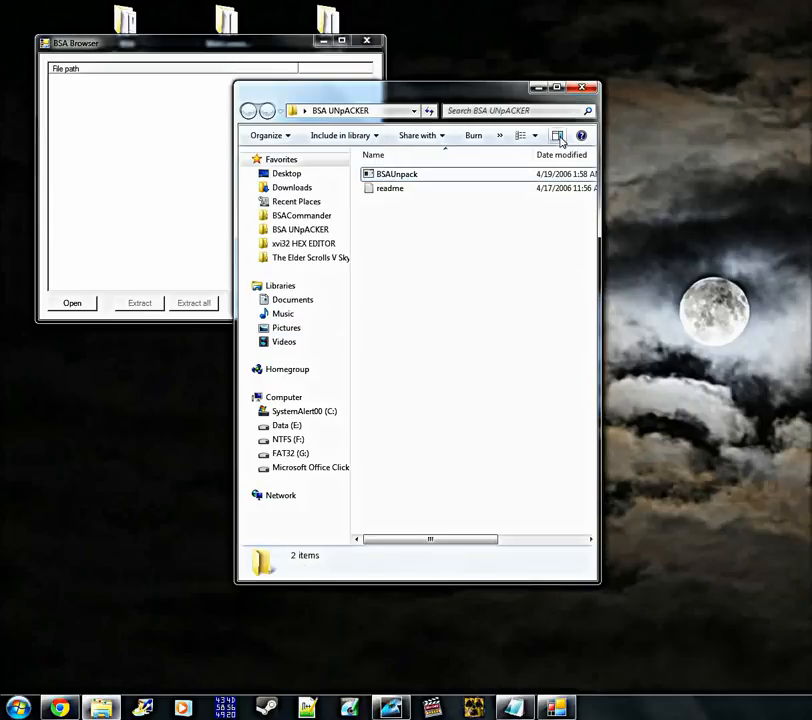
left_click(584, 88)
left_click_drag(286, 47, 657, 35)
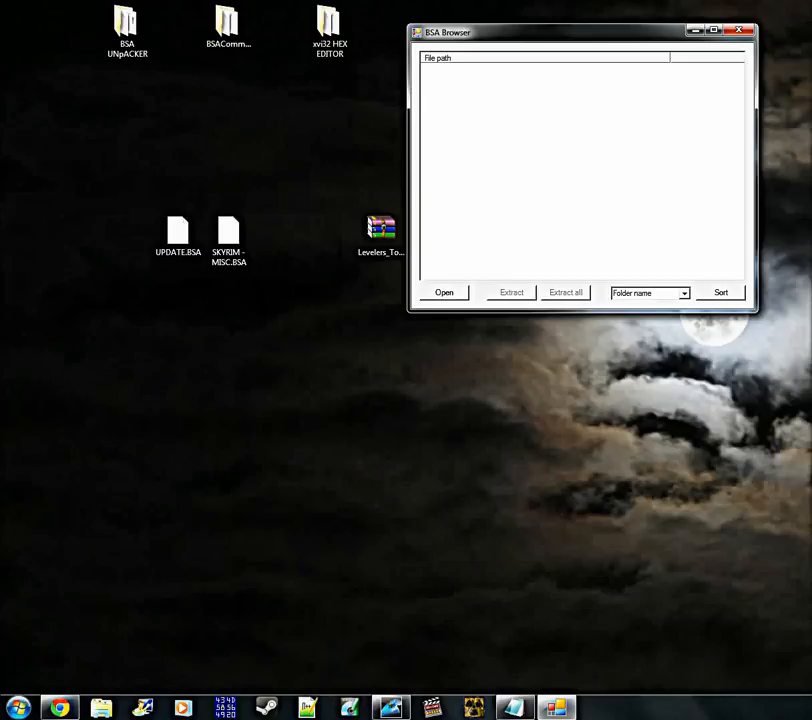
Open the SKYRIM - MISC.BSA archive from the Desktop in BSA Browser, accepting its unknown version number
left_click(457, 296)
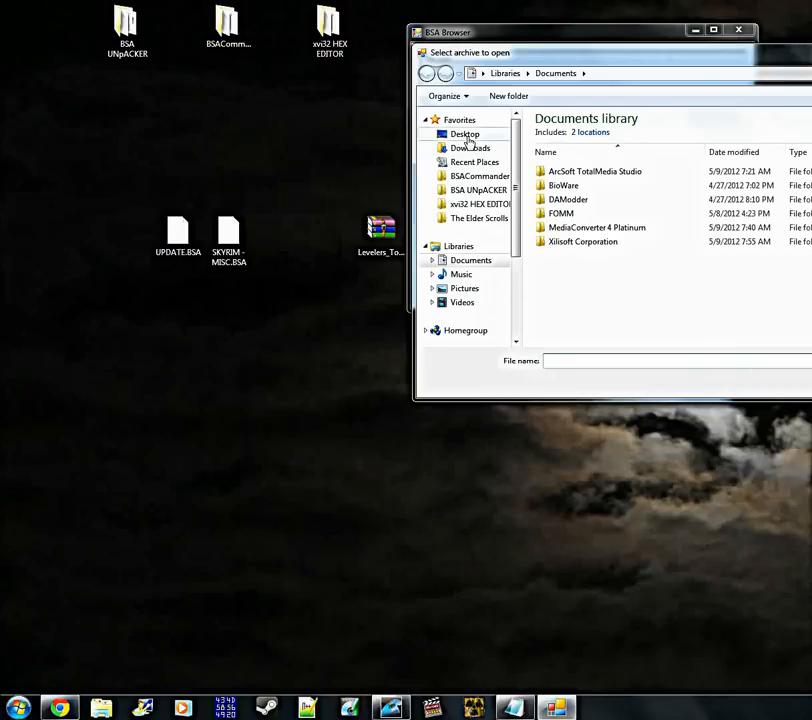
left_click(465, 136)
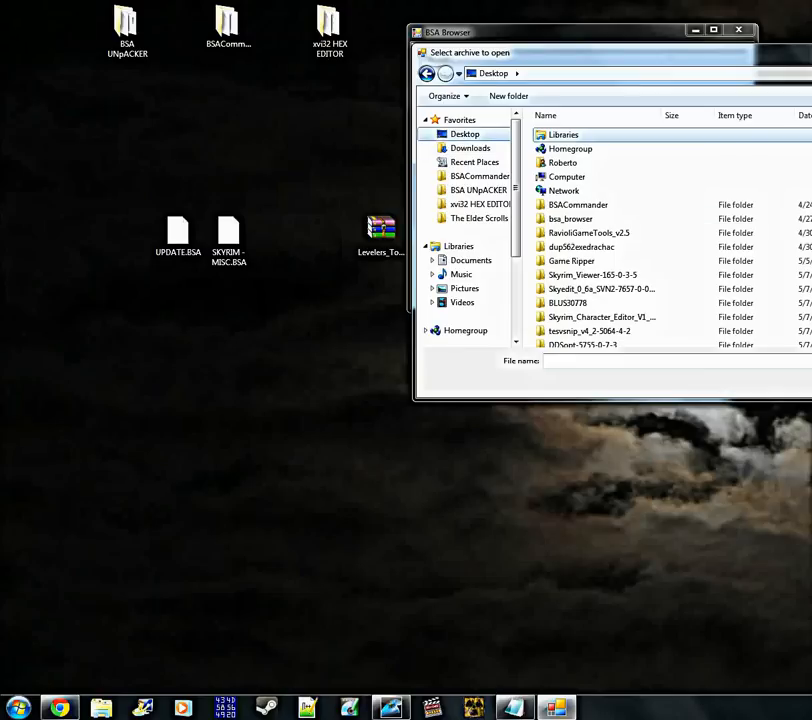
scroll(670, 235, "down", 5)
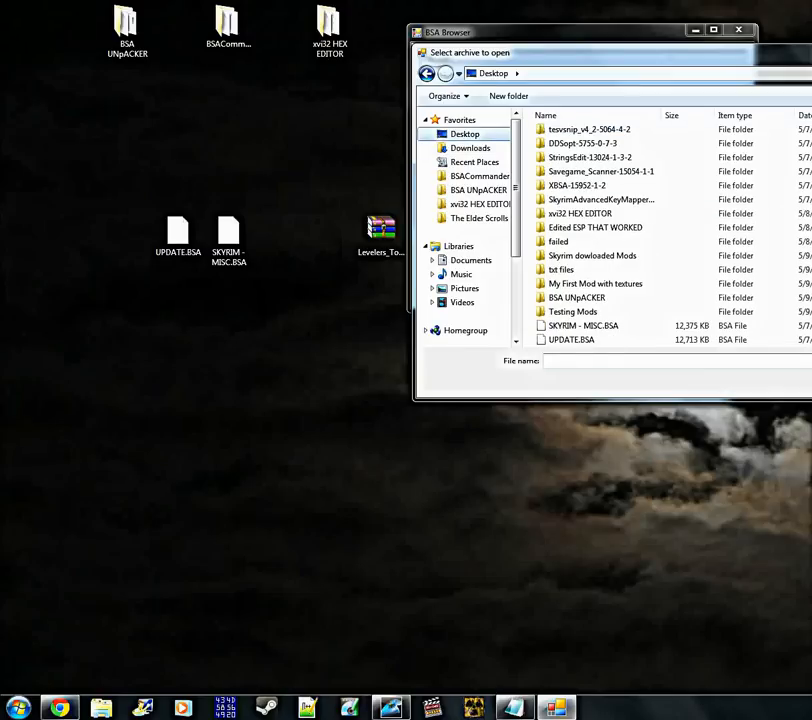
left_click(725, 330)
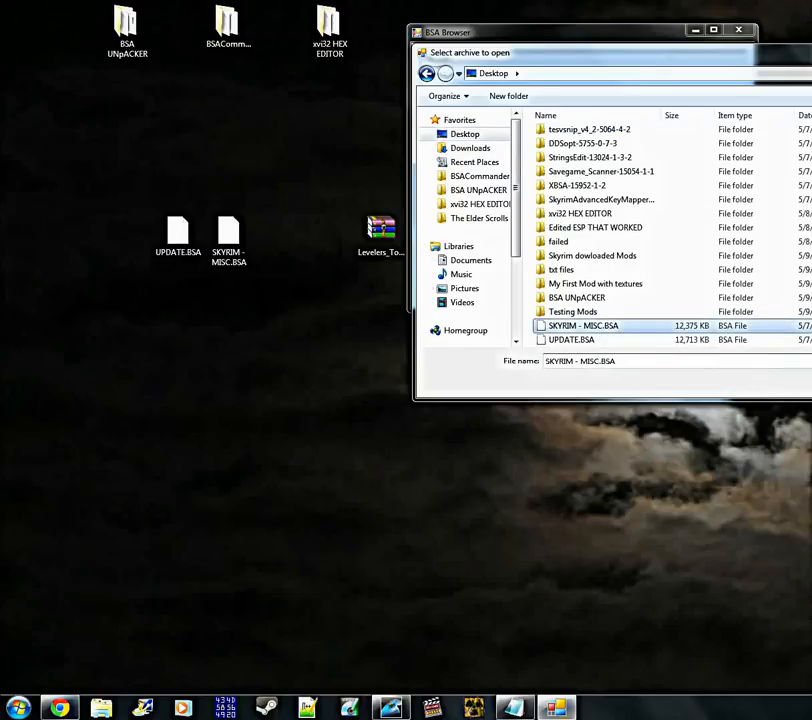
key("Return")
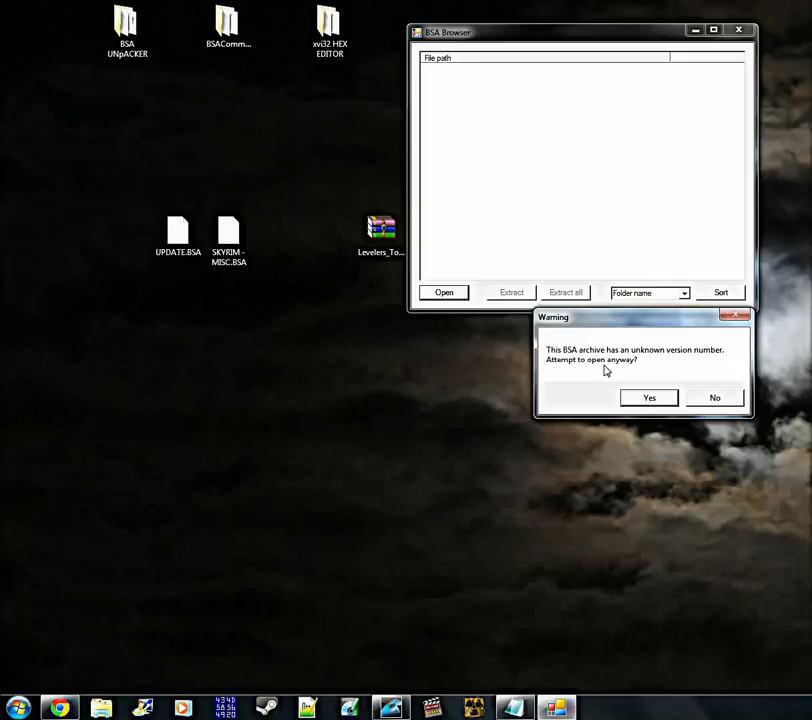
left_click(649, 398)
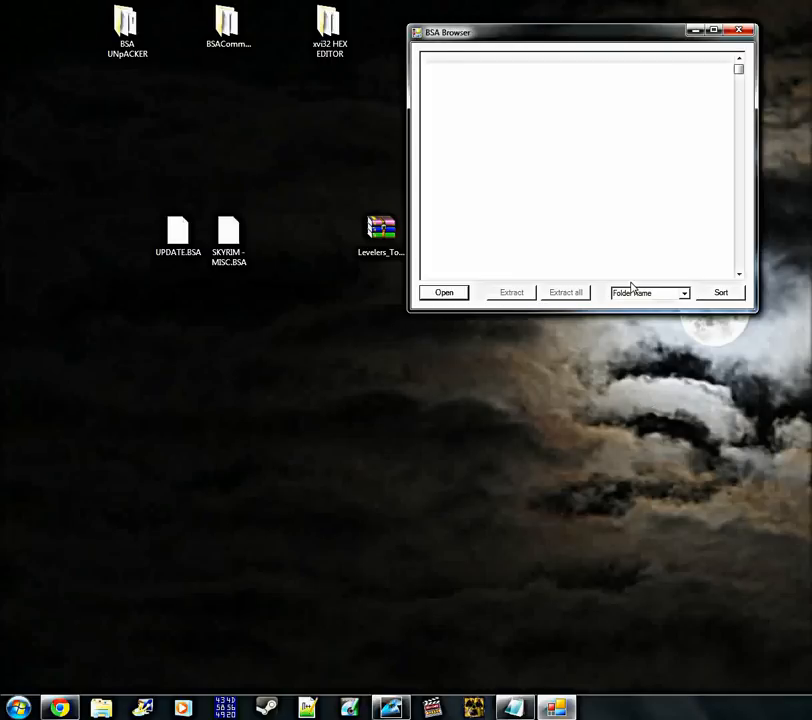
Extract all files of the archive into a new Desktop folder named MISC
left_click_drag(536, 38, 509, 71)
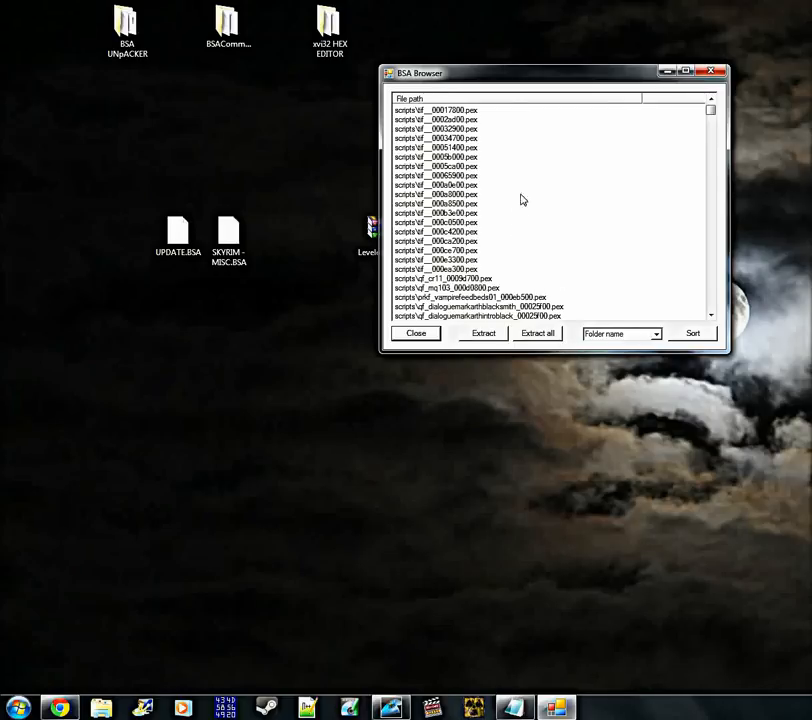
left_click(546, 335)
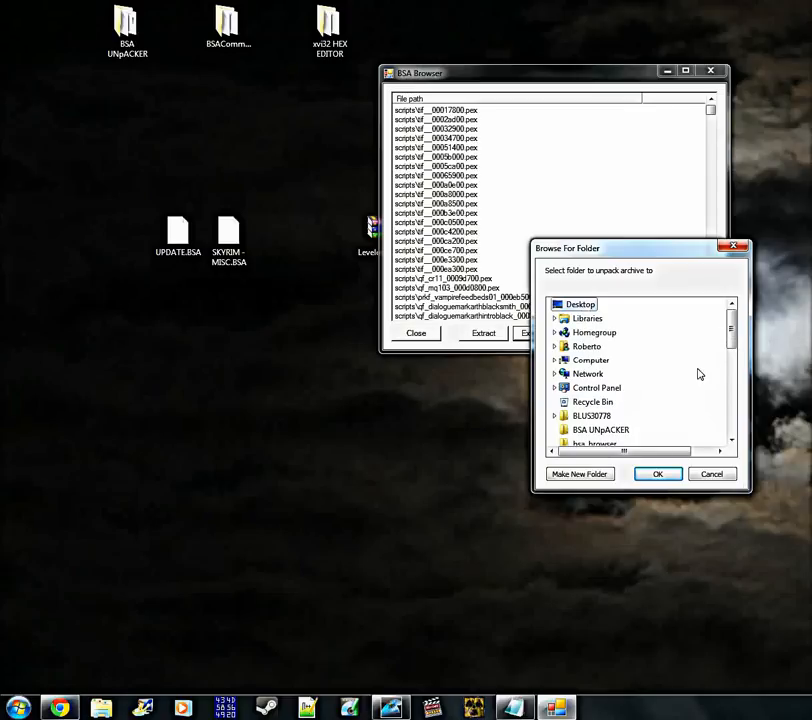
left_click(580, 474)
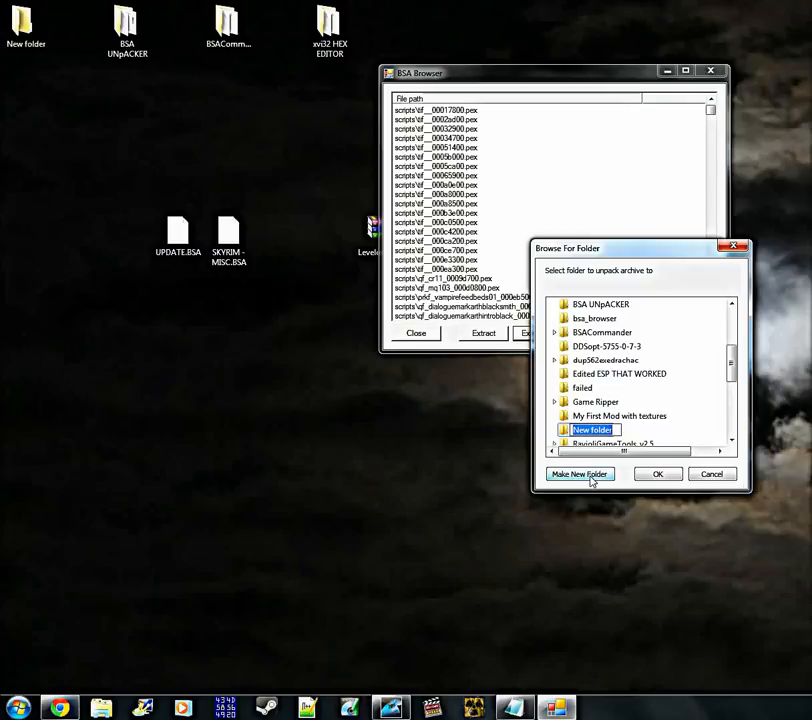
type("MISC")
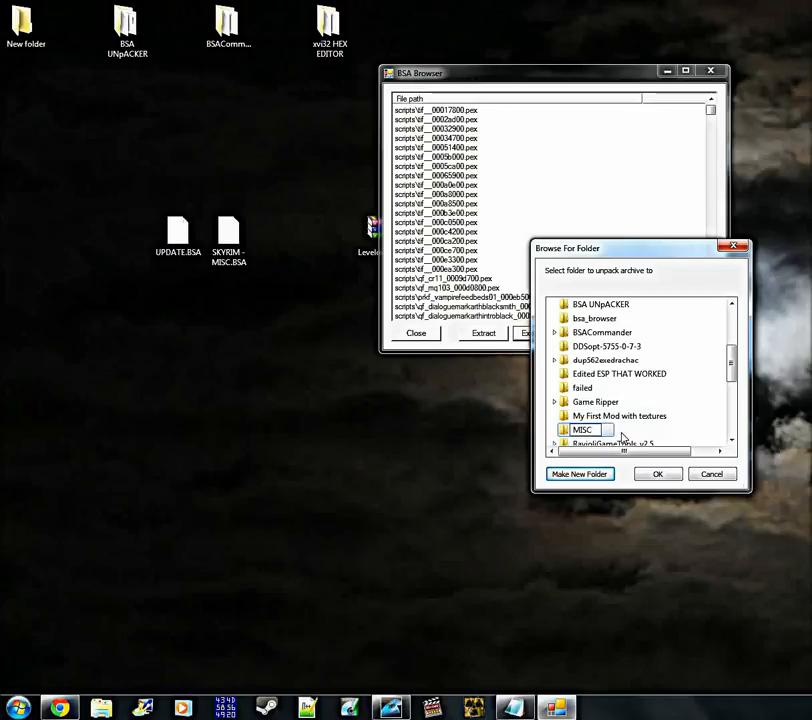
key("Return")
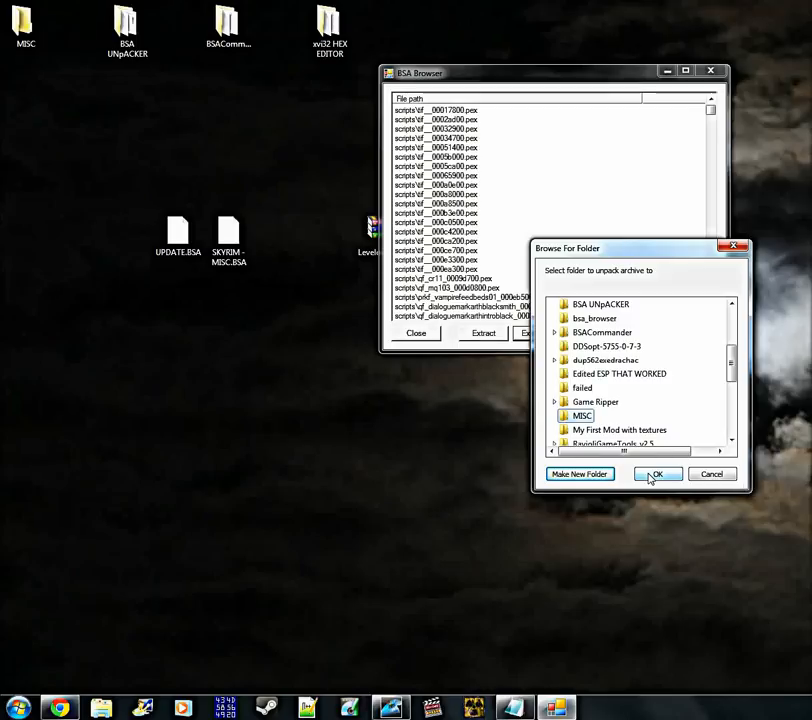
left_click(652, 474)
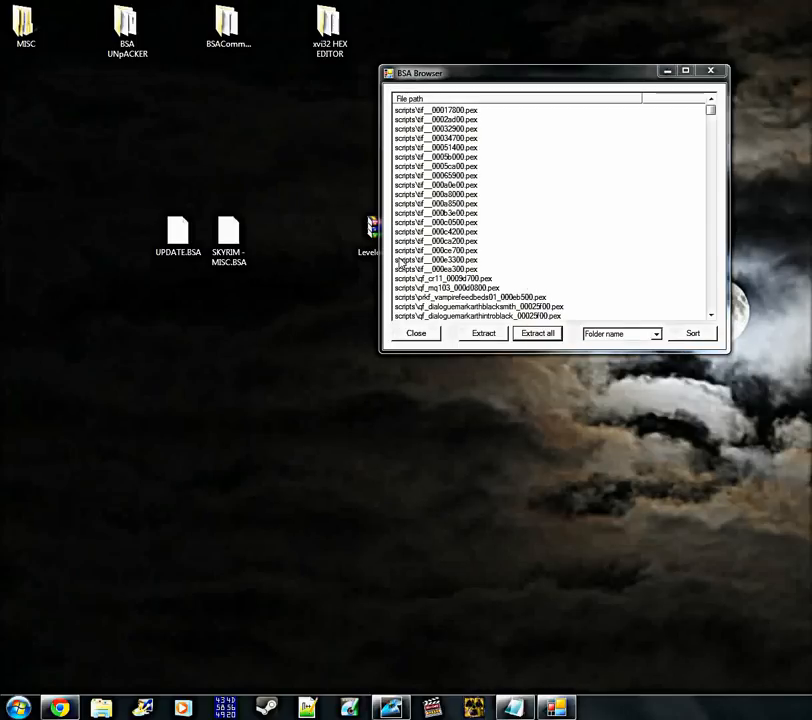
Open the scripts subfolder of the MISC folder and arrange its enlarged window beside the MISC desktop icon
left_click(37, 37)
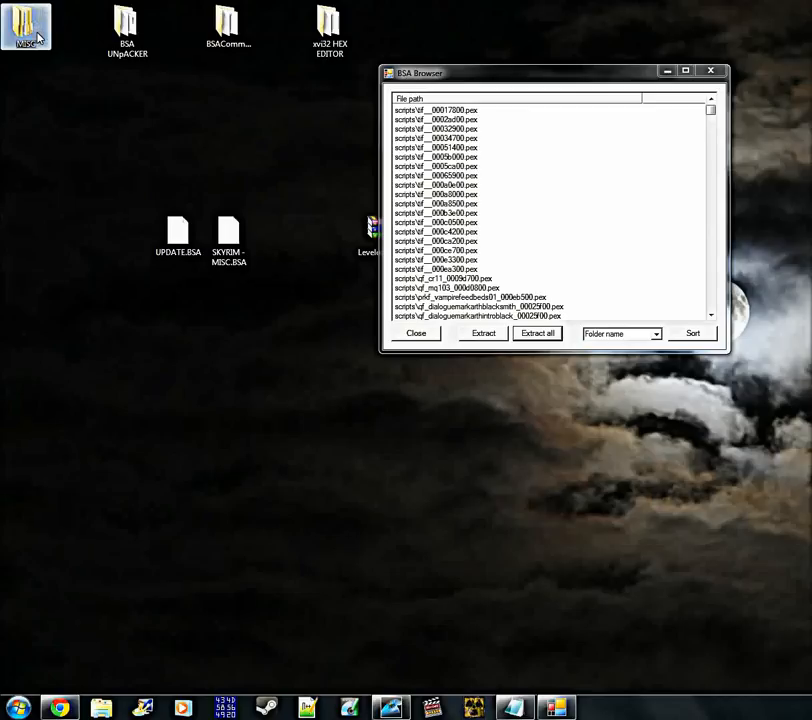
double_click(37, 37)
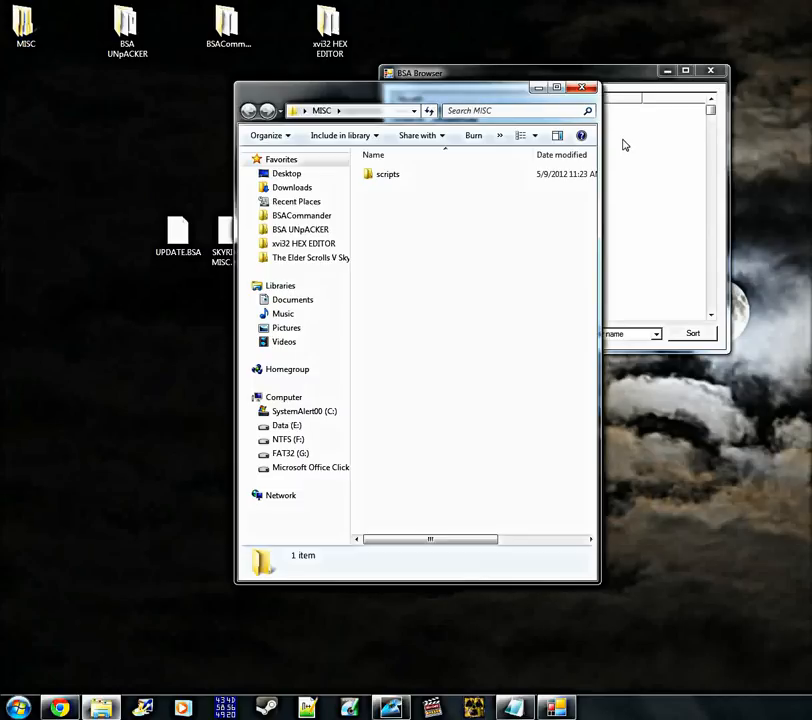
left_click(380, 178)
double_click(380, 178)
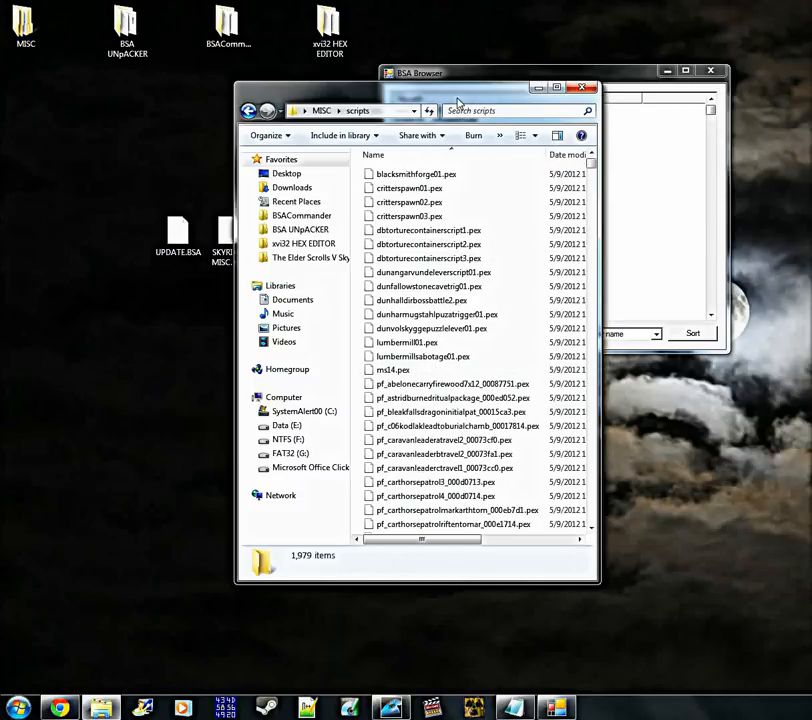
left_click_drag(458, 103, 333, 92)
left_click_drag(25, 25, 76, 174)
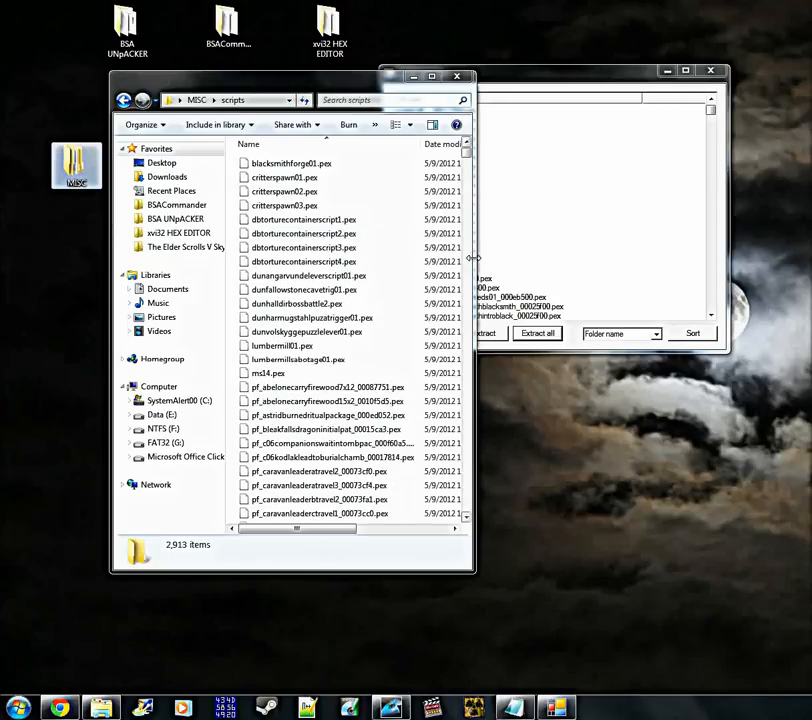
left_click_drag(474, 572, 537, 676)
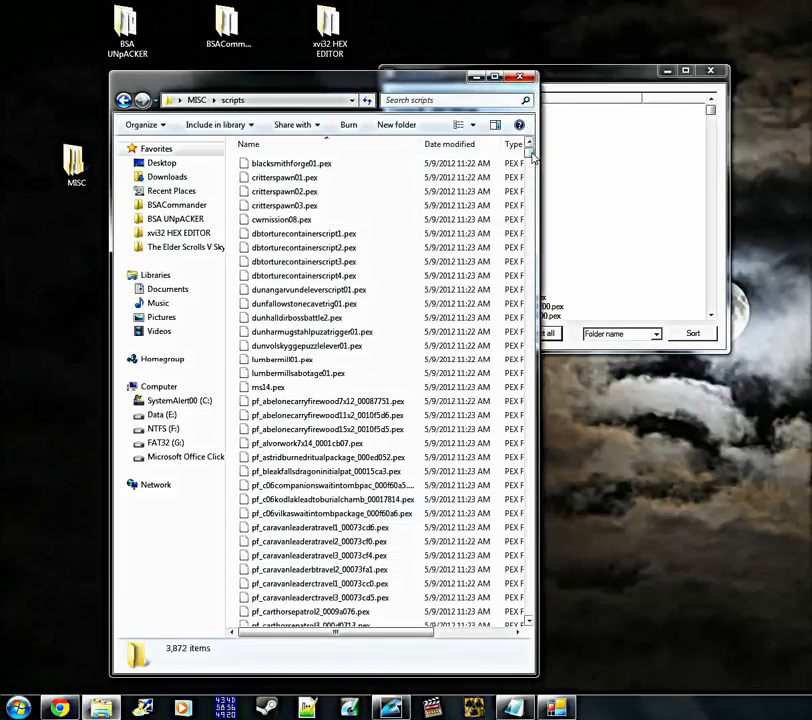
Look through the extracted .pex files in the scripts folder and check on the extraction in BSA Browser
mouse_move(530, 153)
left_mouse_down()
mouse_move(531, 203)
mouse_move(528, 158)
left_mouse_up()
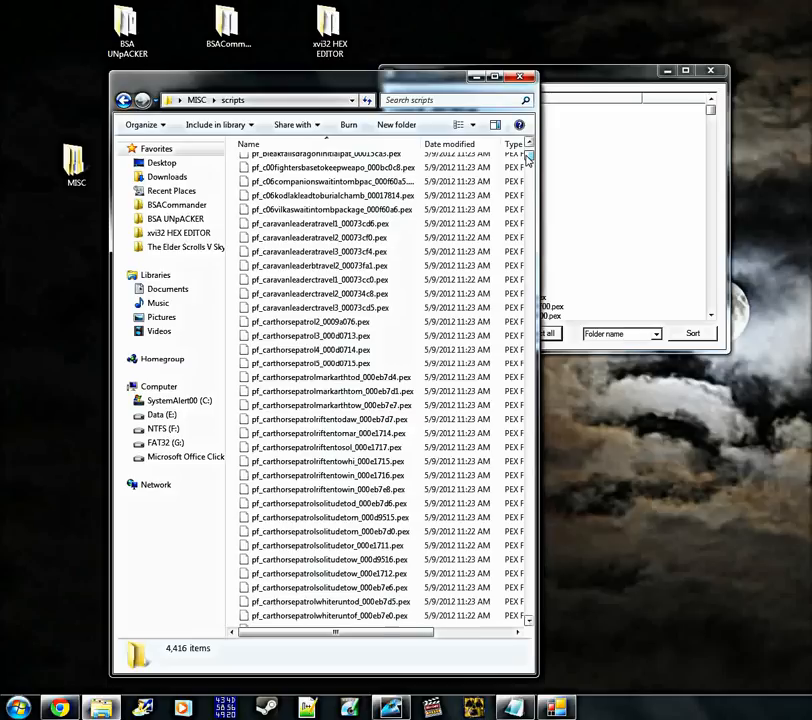
left_click_drag(528, 158, 532, 147)
left_click(589, 87)
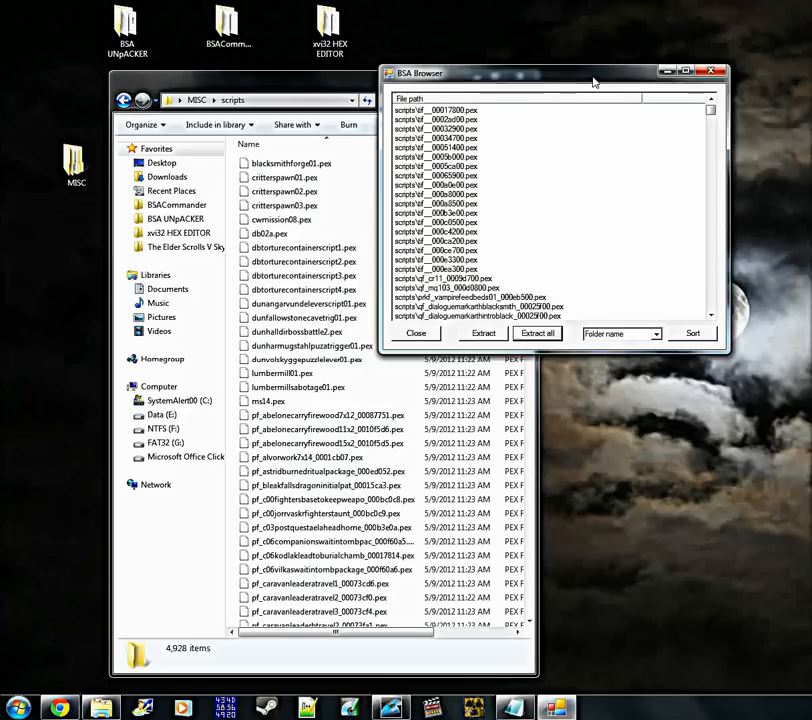
left_click(483, 527)
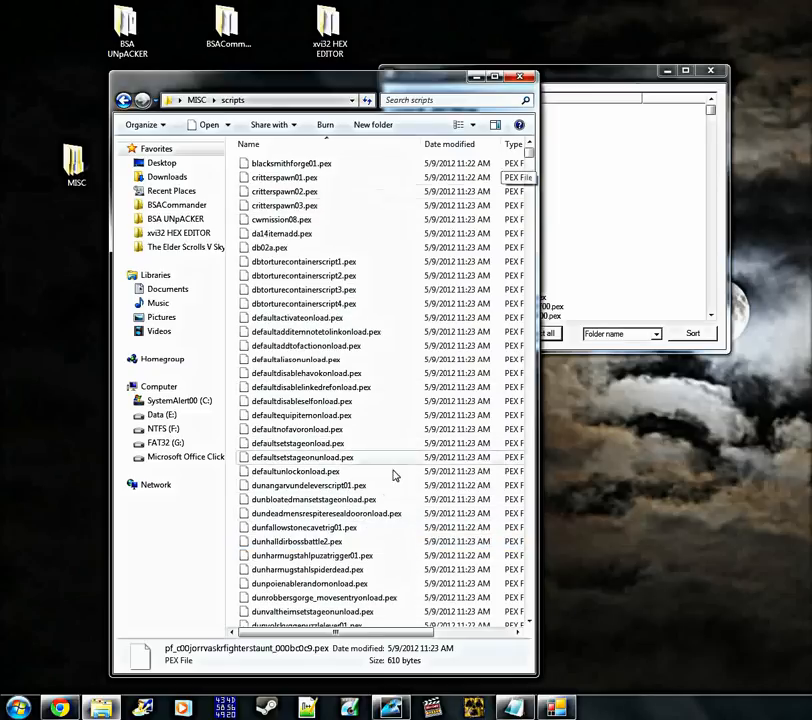
left_click(564, 69)
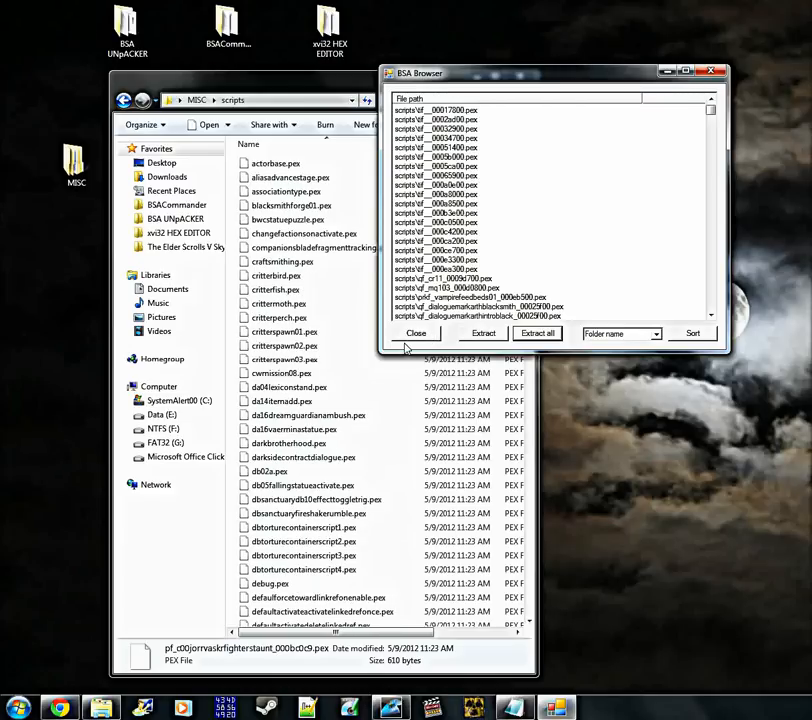
left_click(431, 516)
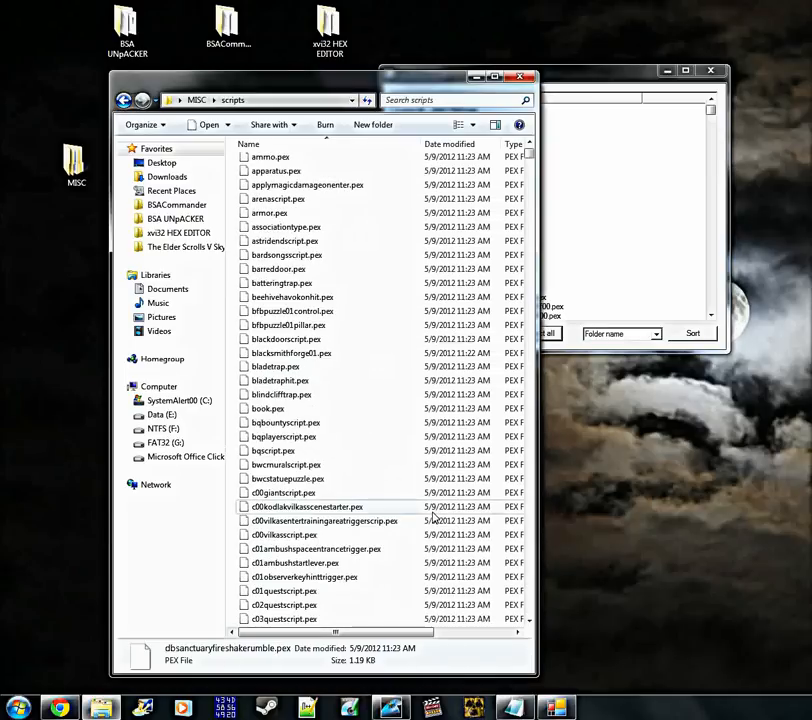
scroll(402, 526, "down", 7)
scroll(401, 526, "down", 7)
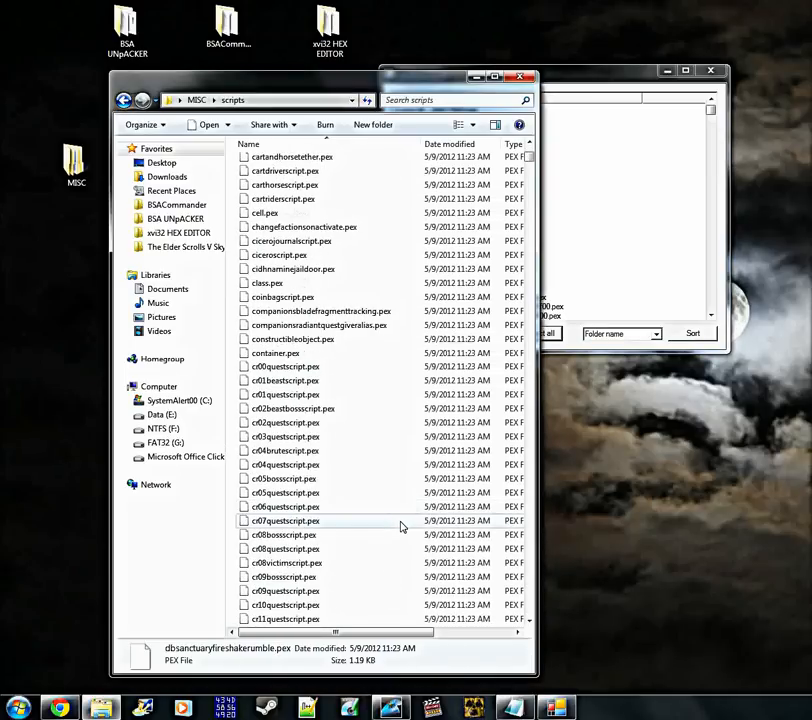
scroll(401, 526, "down", 10)
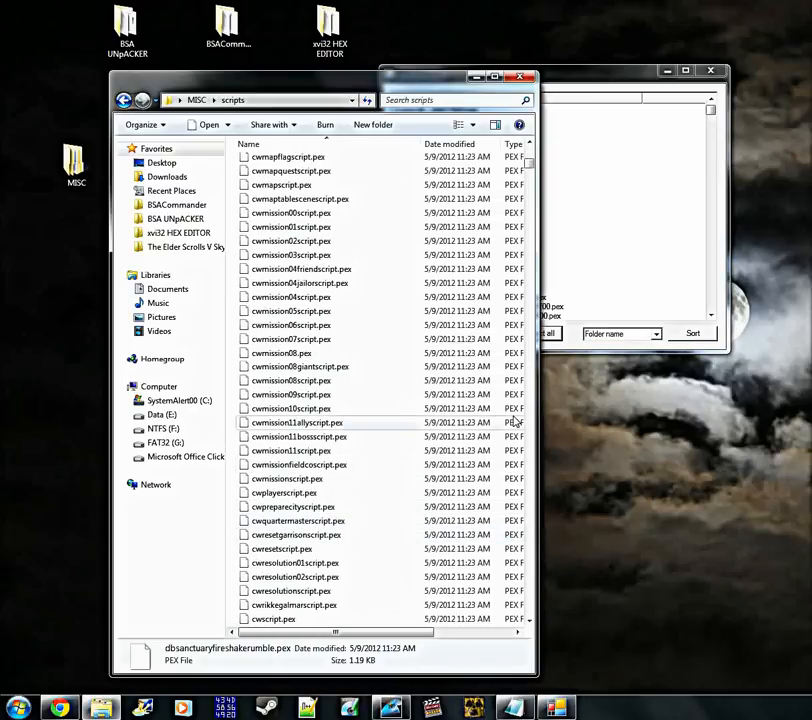
scroll(481, 436, "up", 15)
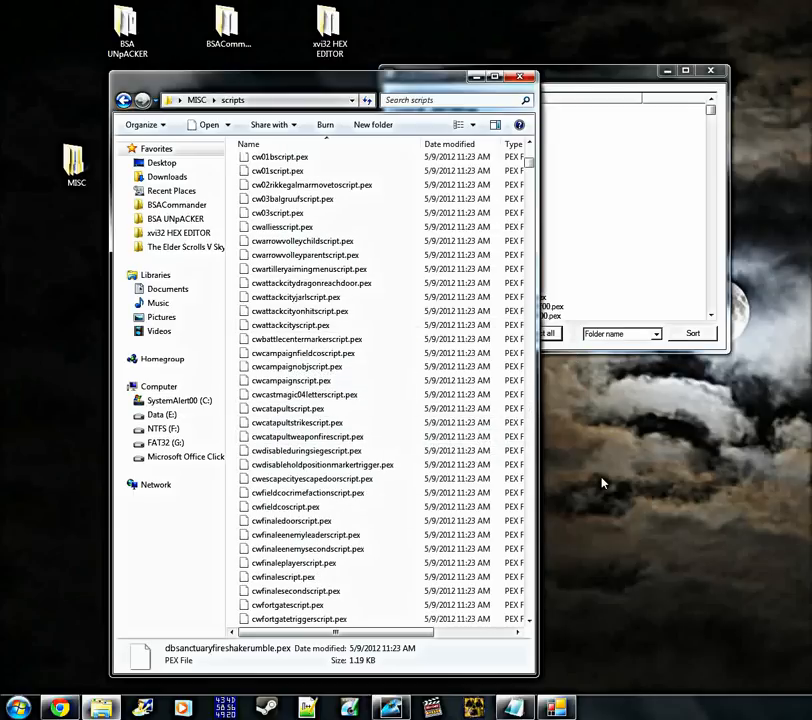
scroll(602, 484, "up", 8)
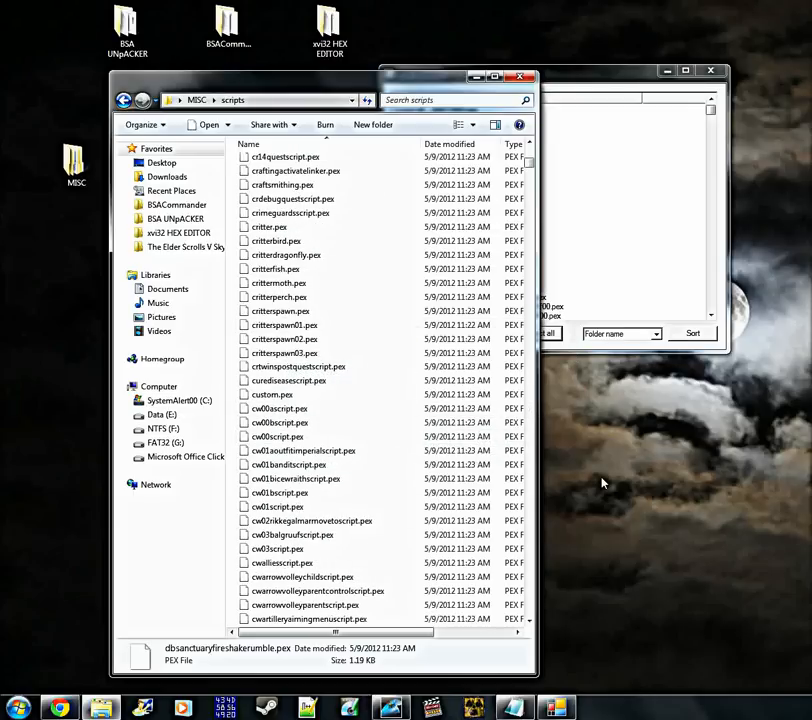
left_click(617, 77)
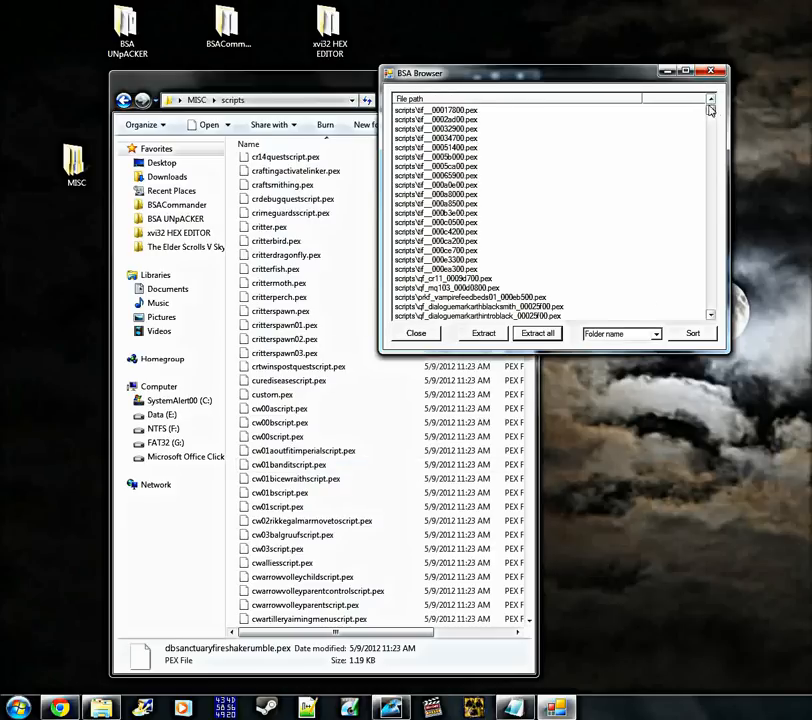
Close the SKYRIM - MISC.BSA archive in BSA Browser and close the scripts folder window
left_click(481, 466)
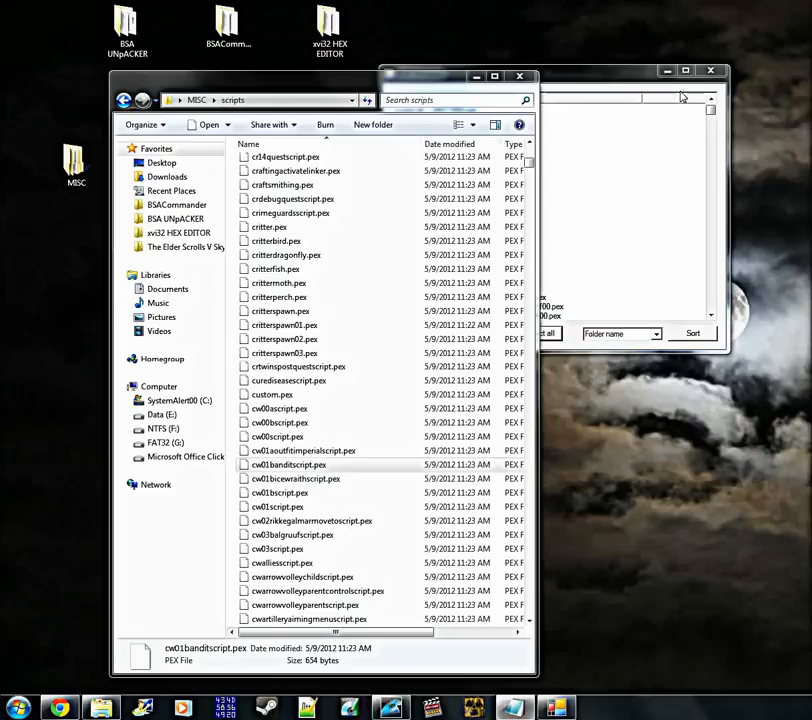
left_click(612, 75)
left_click(416, 334)
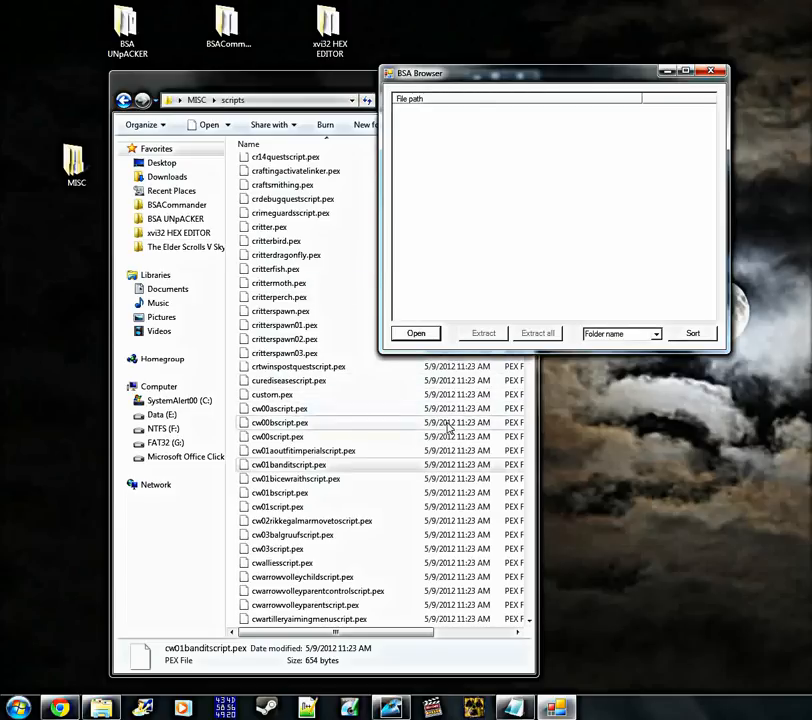
left_click(408, 450)
scroll(448, 440, "up", 4)
scroll(448, 440, "up", 20)
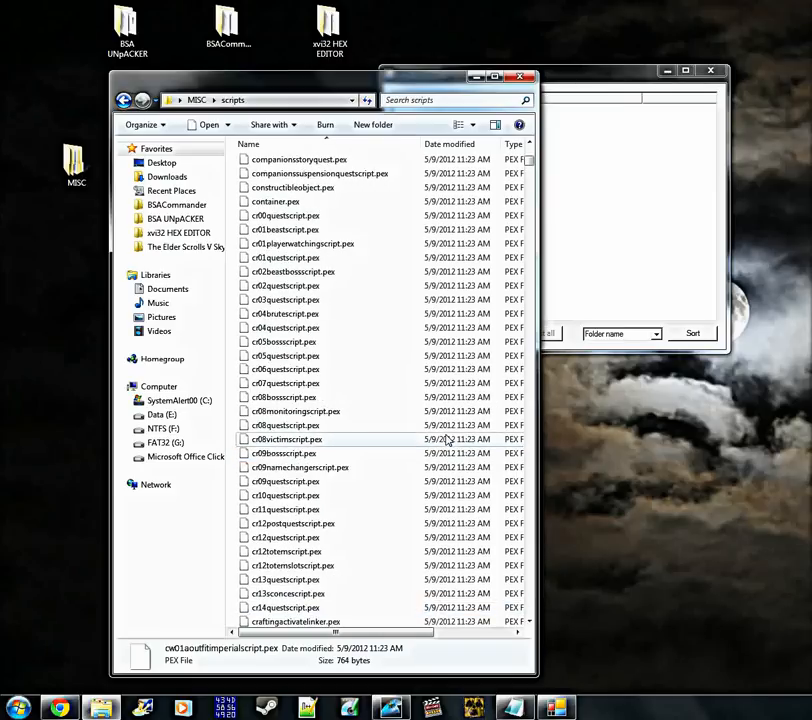
scroll(497, 241, "up", 20)
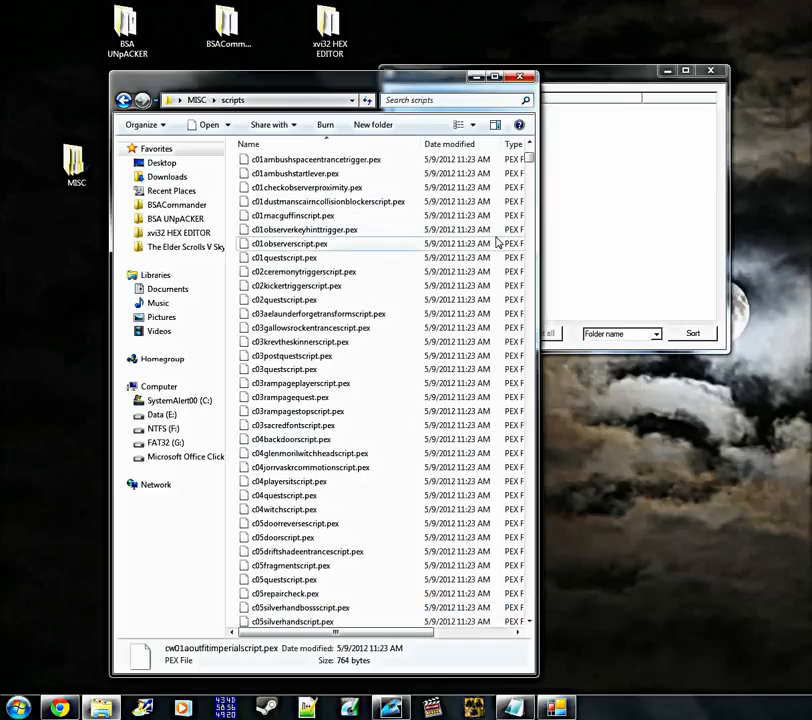
left_click(521, 77)
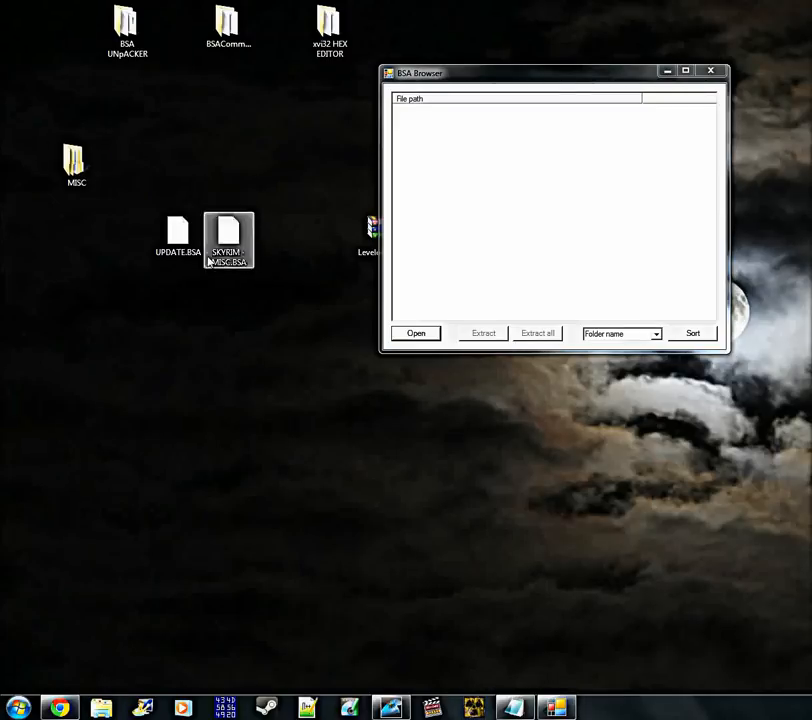
Place SKYRIM - MISC.BSA beside the MISC folder on the desktop and move UPDATE.BSA to a separate empty spot
left_click_drag(176, 240, 282, 448)
left_click_drag(237, 268, 142, 192)
left_click(77, 214)
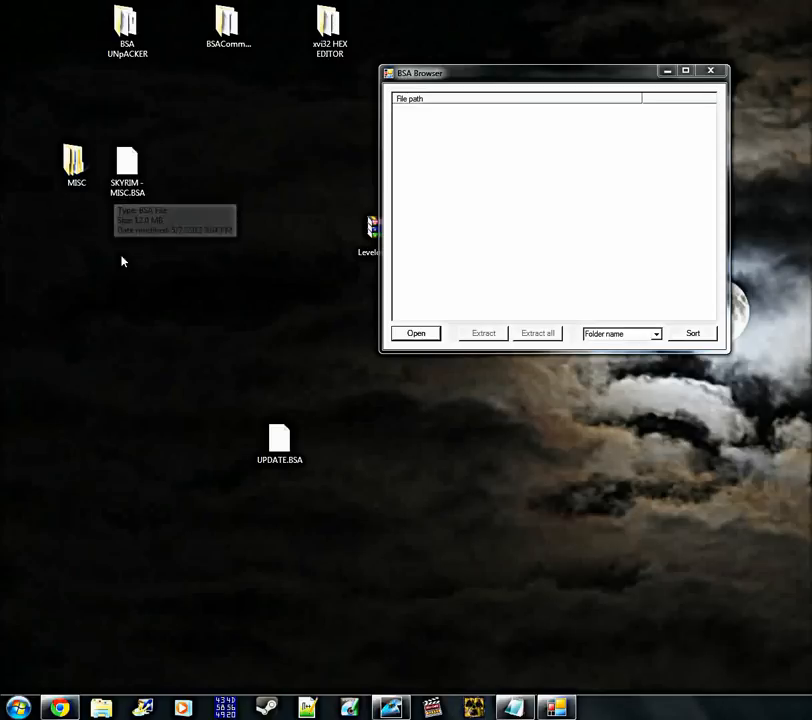
left_click_drag(140, 227, 55, 145)
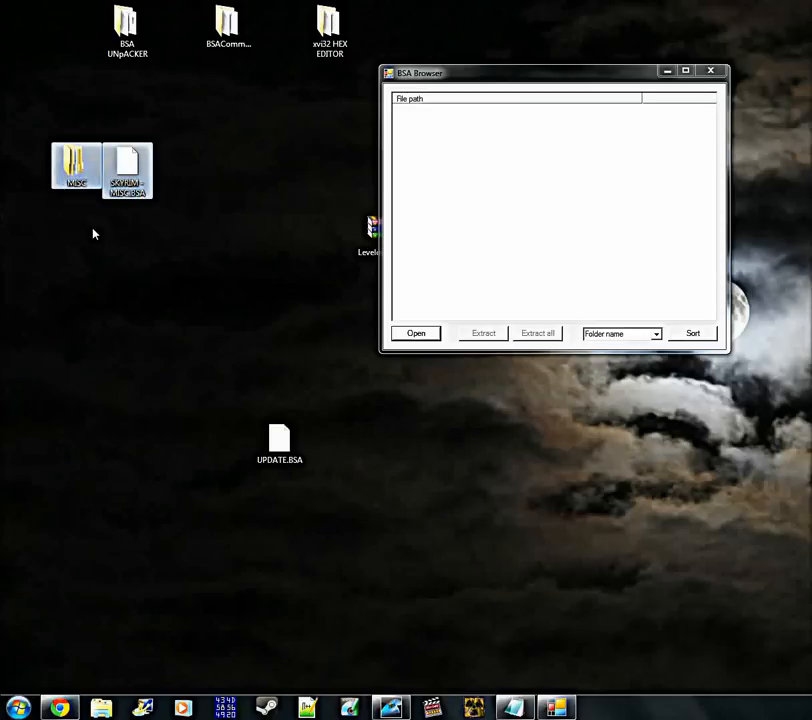
left_click(103, 223)
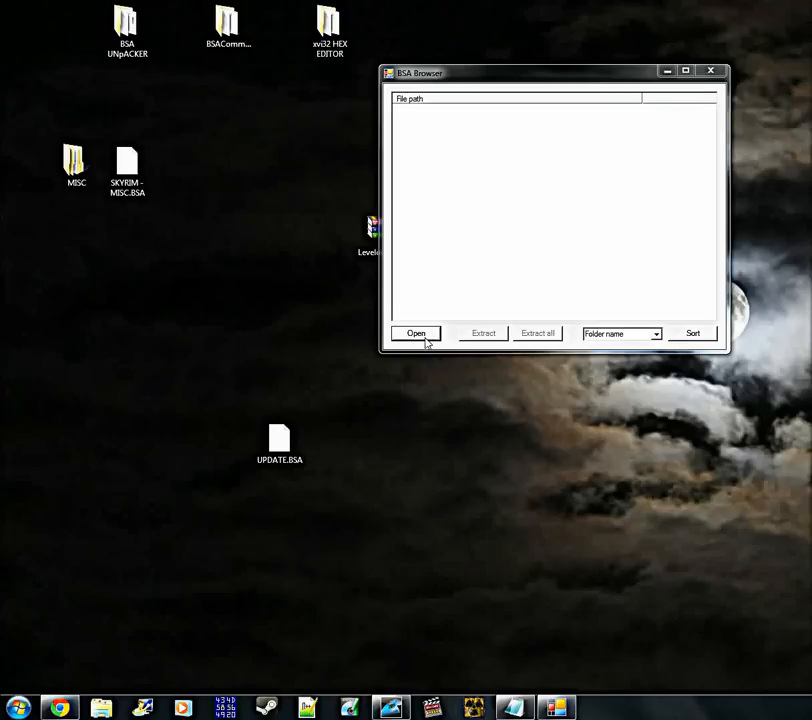
left_click_drag(283, 462, 288, 384)
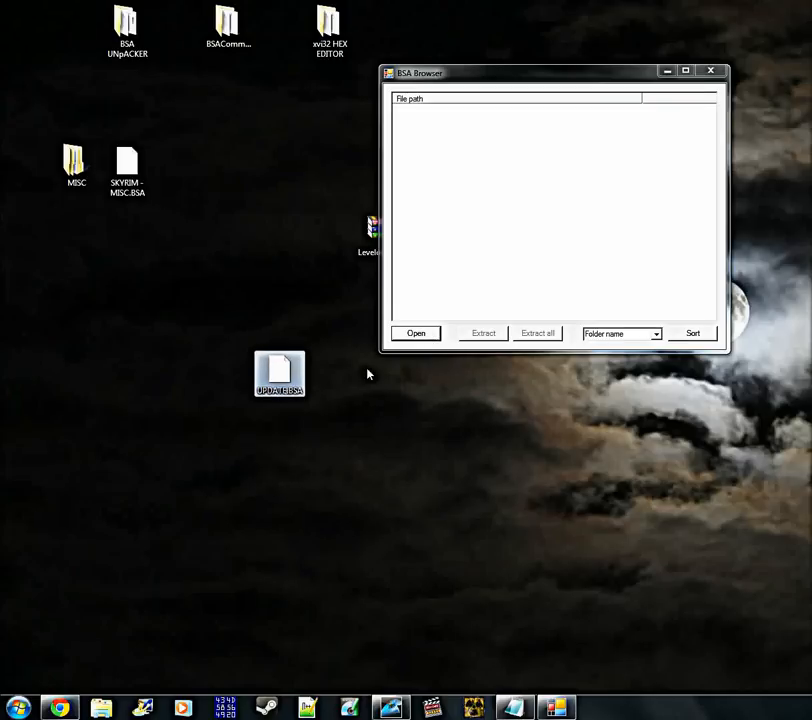
Open the UPDATE.BSA archive from the Desktop in BSA Browser, accepting its unknown version number
left_click(416, 334)
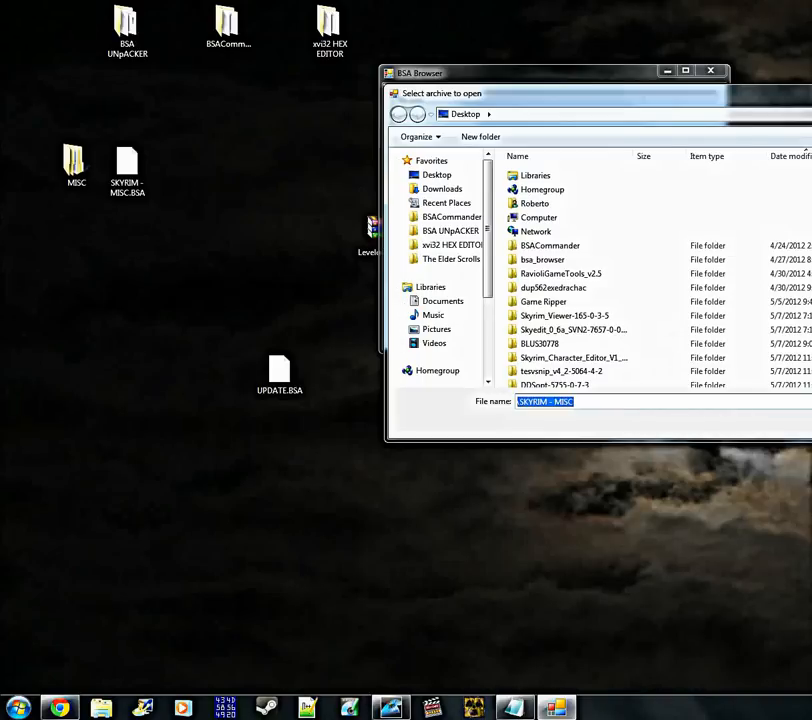
scroll(632, 354, "down", 5)
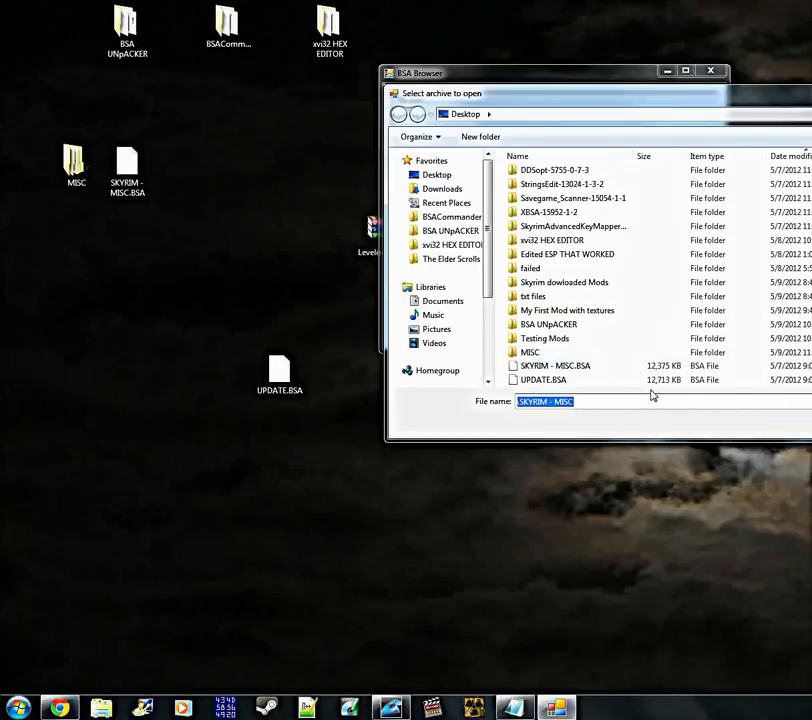
left_click(560, 380)
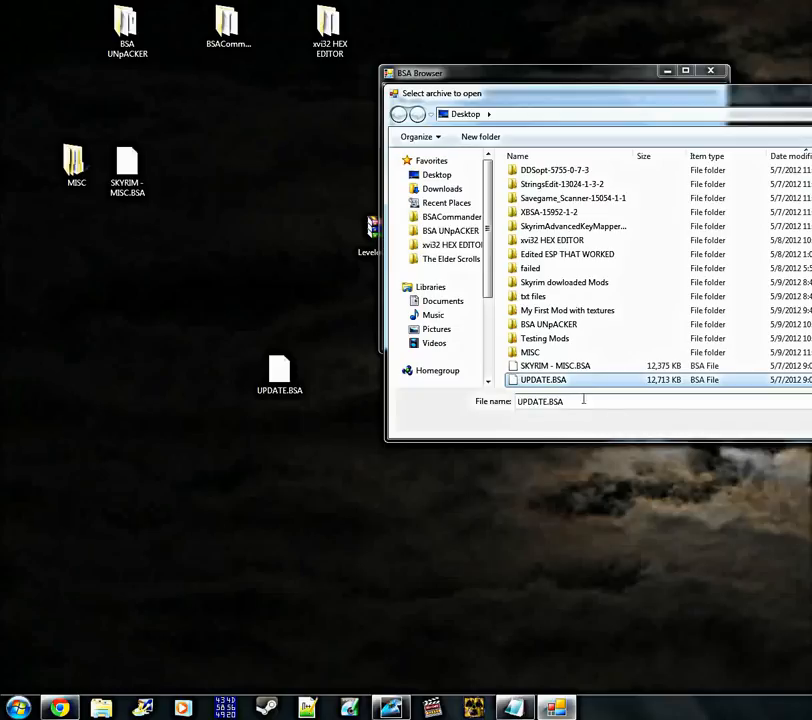
left_click(553, 402)
key("Return")
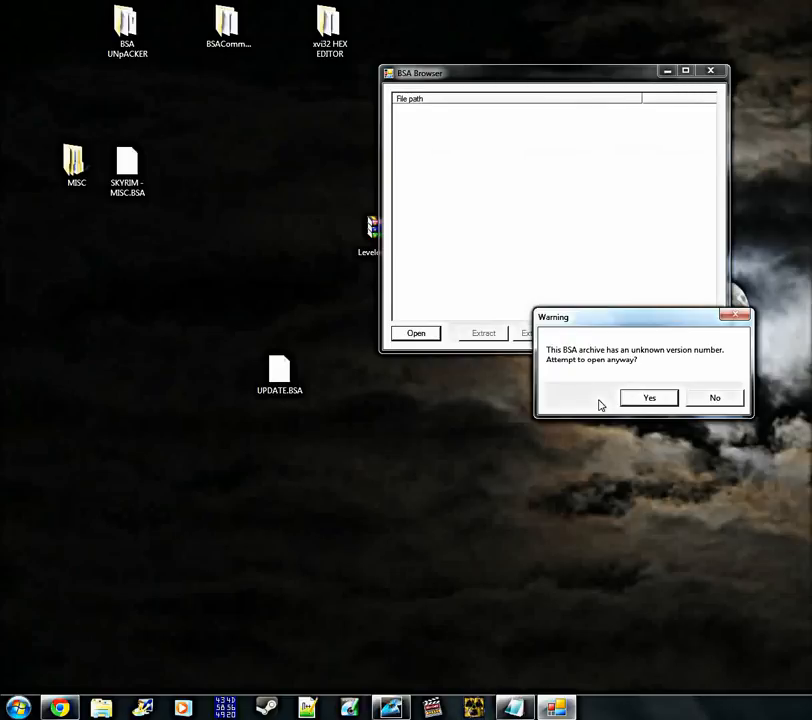
left_click(646, 399)
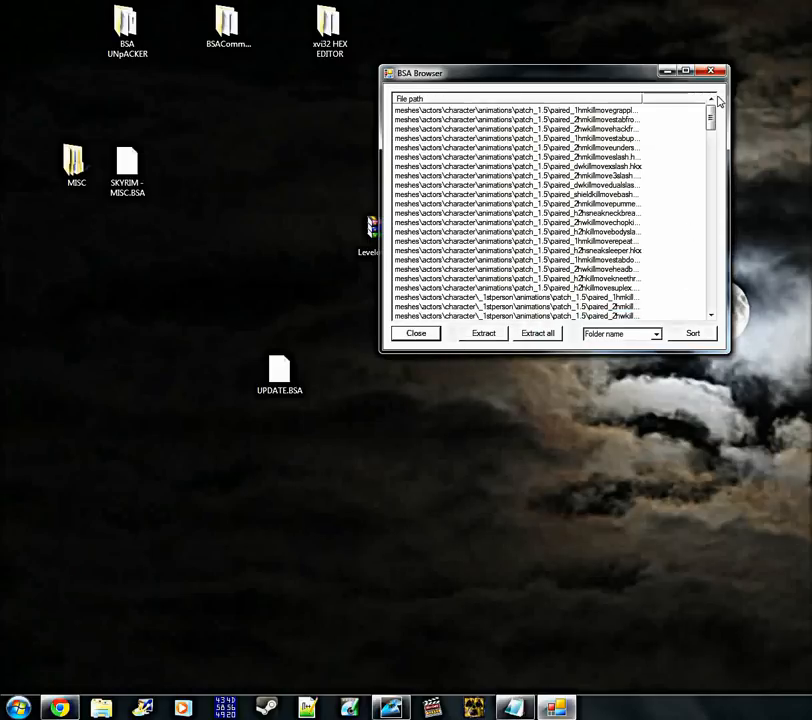
Extract all files of the UPDATE.BSA archive into a new Desktop folder named UPDATE
left_click_drag(711, 118, 712, 314)
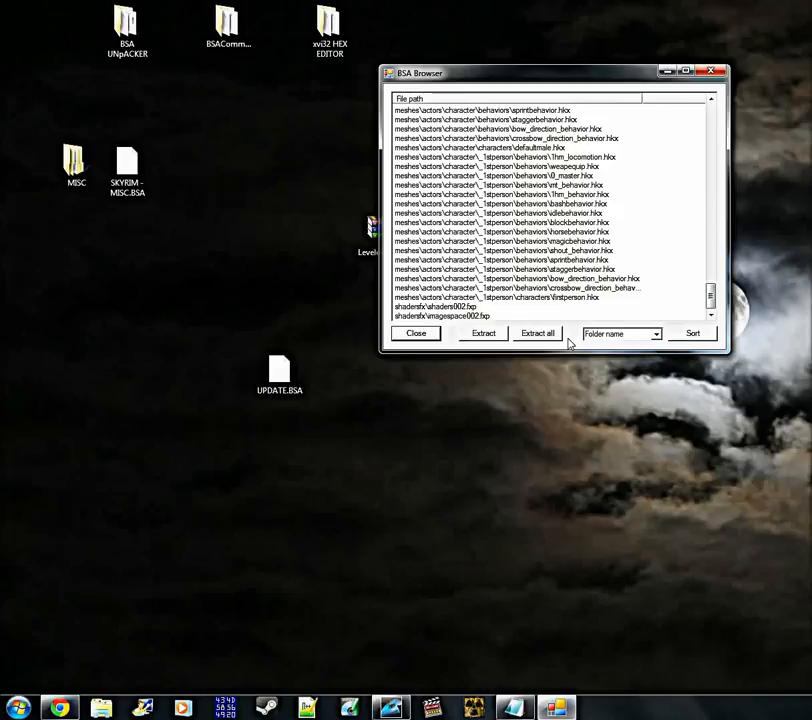
left_click(549, 340)
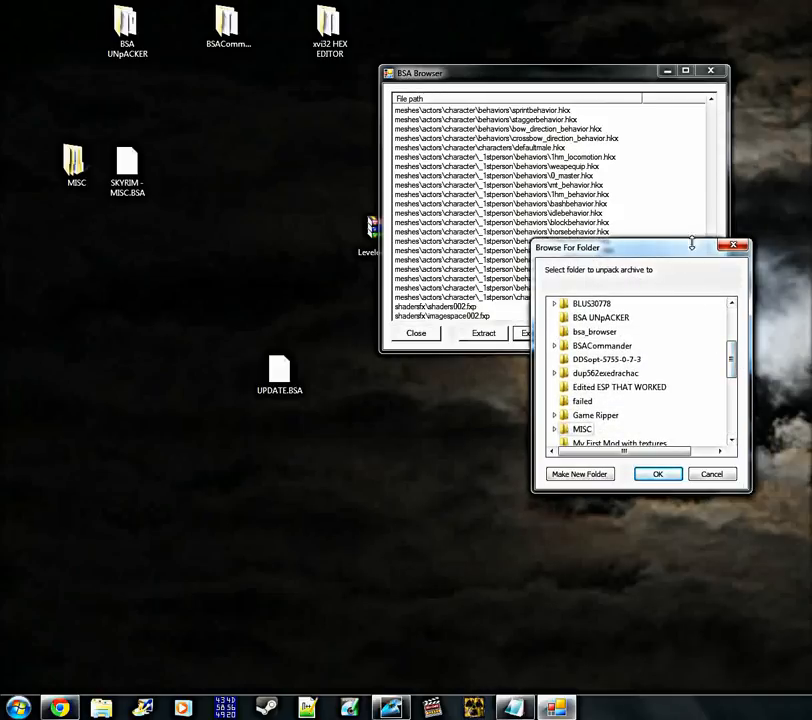
left_click_drag(735, 365, 736, 323)
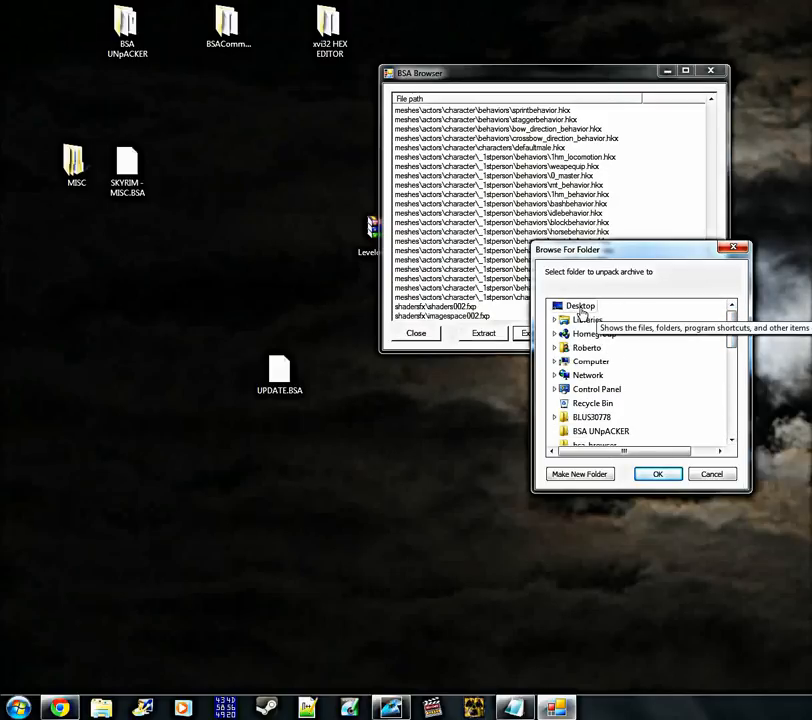
left_click(581, 474)
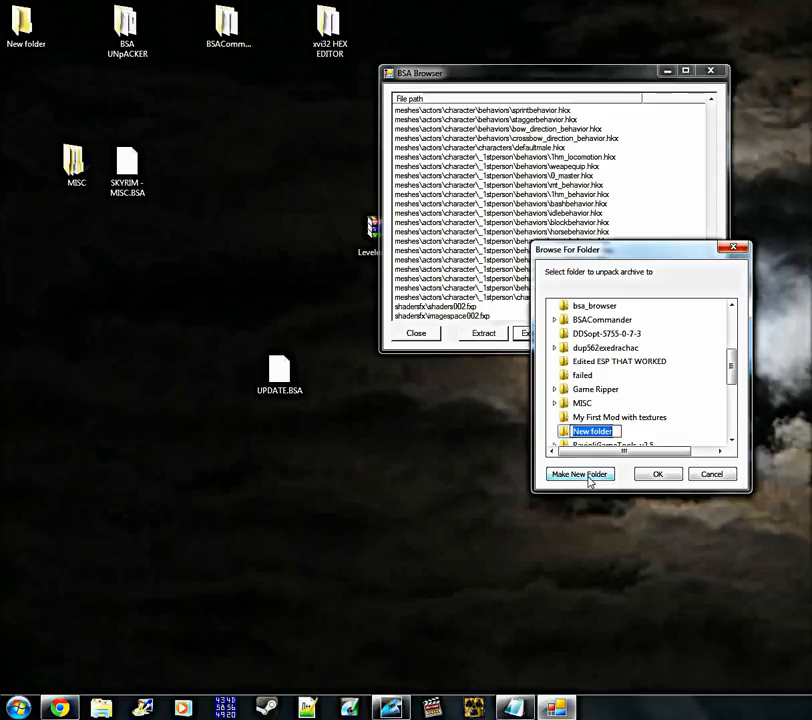
type("UPDATE")
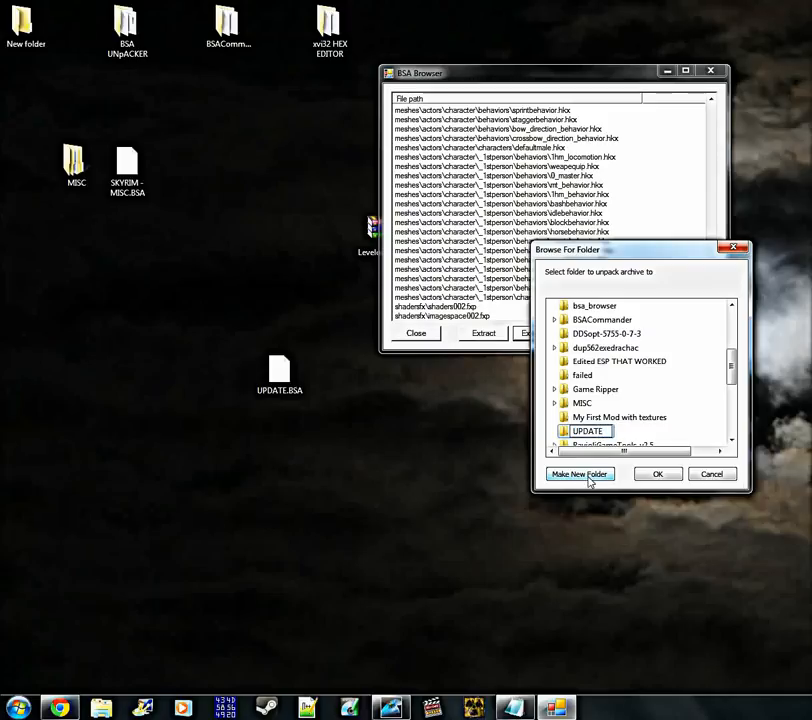
left_click(699, 411)
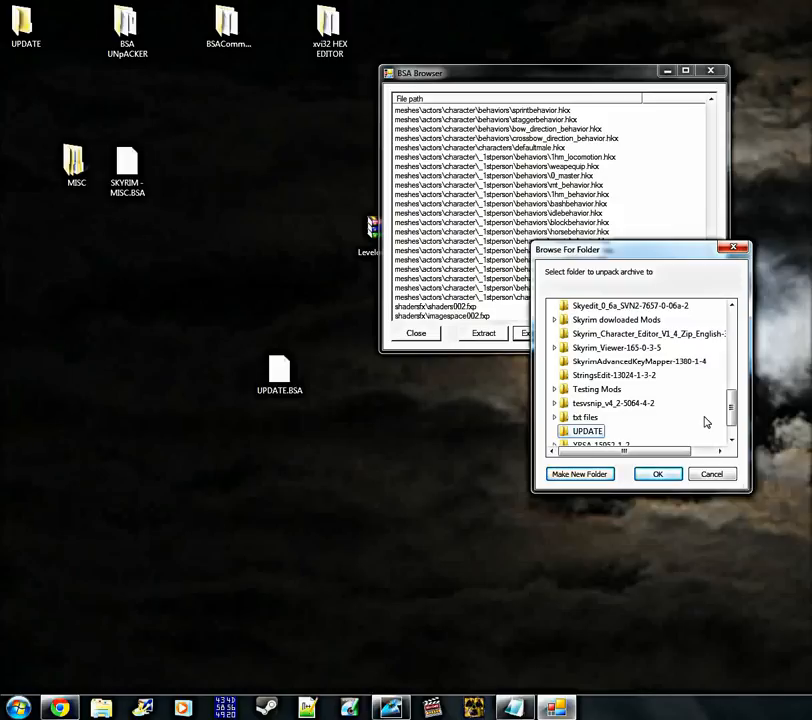
left_click(658, 475)
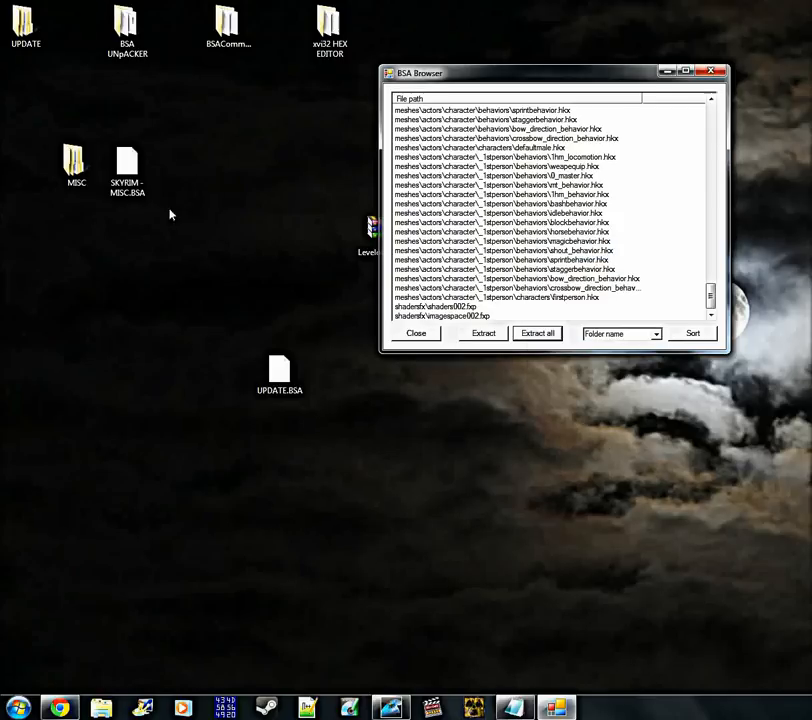
Move the UPDATE folder below the MISC folder on the desktop and place UPDATE.BSA beside it
left_click_drag(20, 18, 78, 312)
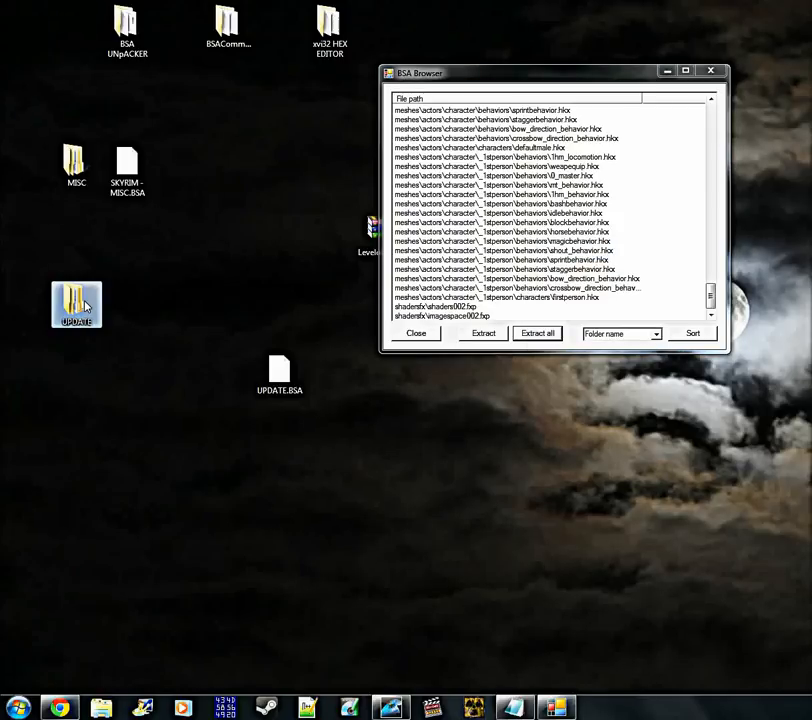
double_click(76, 302)
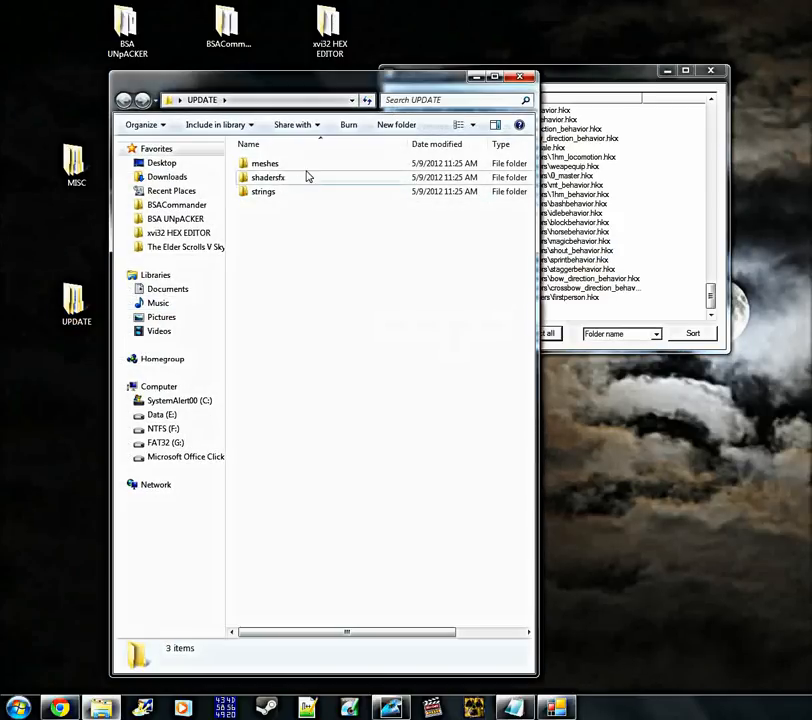
left_click(518, 77)
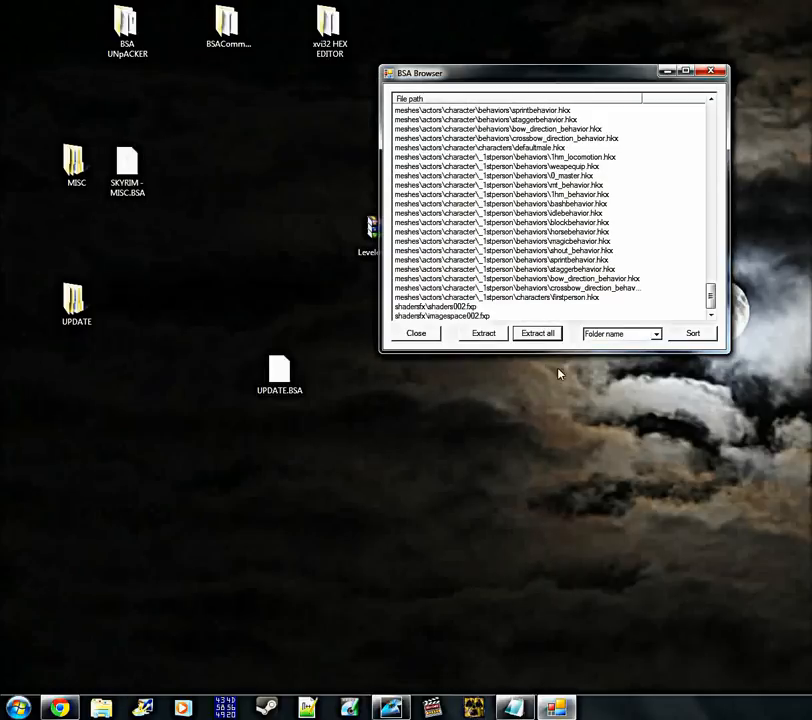
left_click_drag(302, 388, 152, 321)
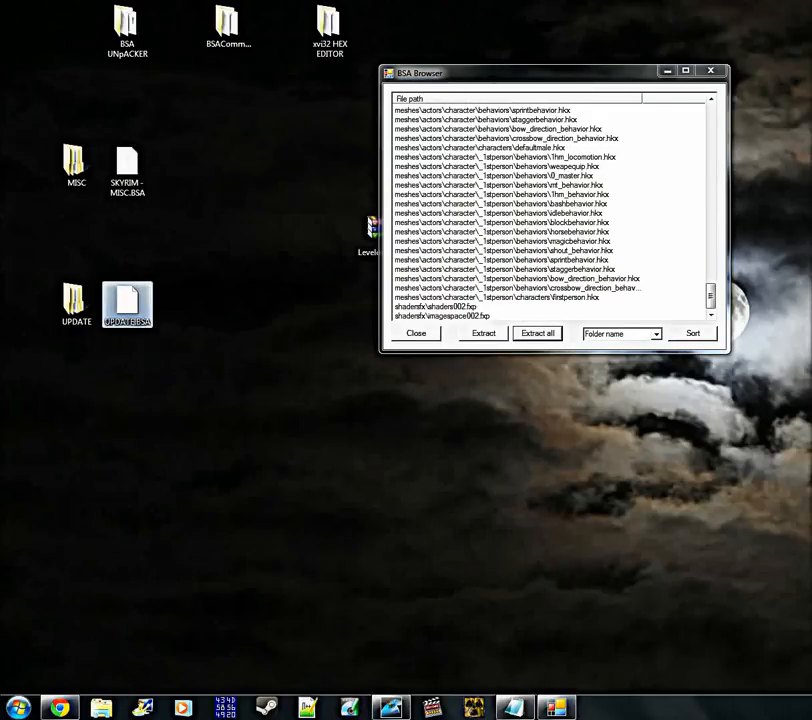
left_click(245, 395)
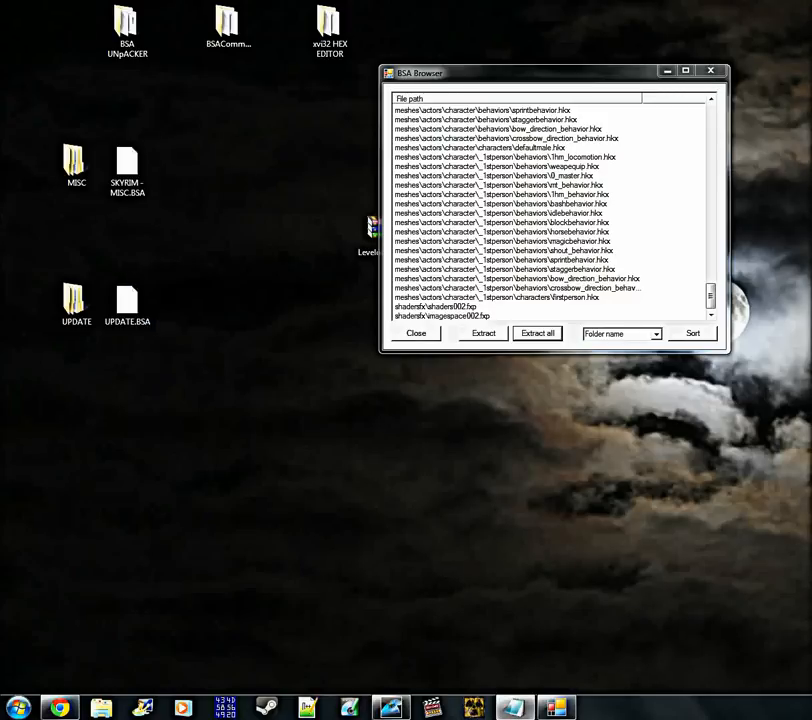
Examine the extracted contents of the UPDATE folder and its meshes subfolder, and close the folder window
double_click(73, 300)
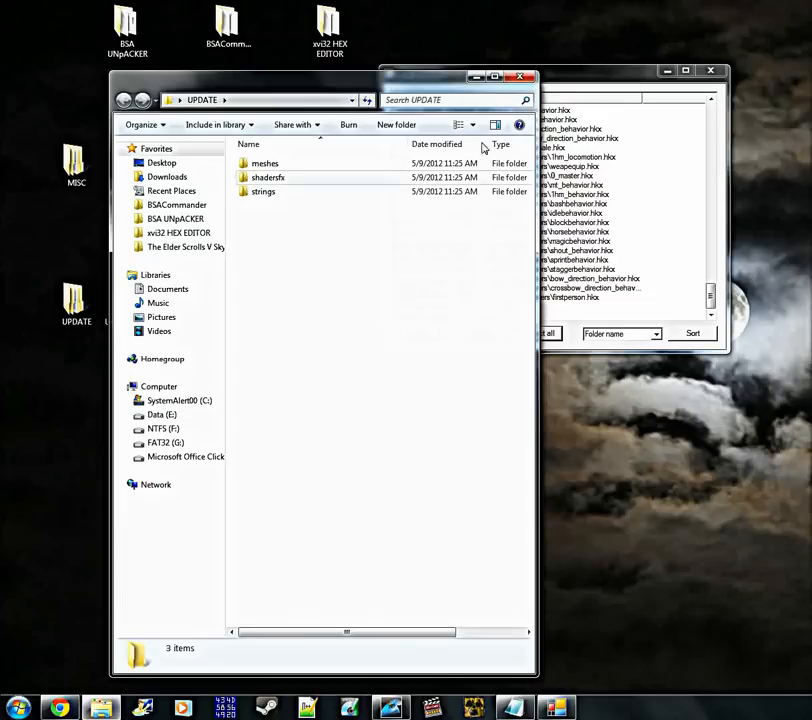
left_click(570, 80)
left_click(347, 297)
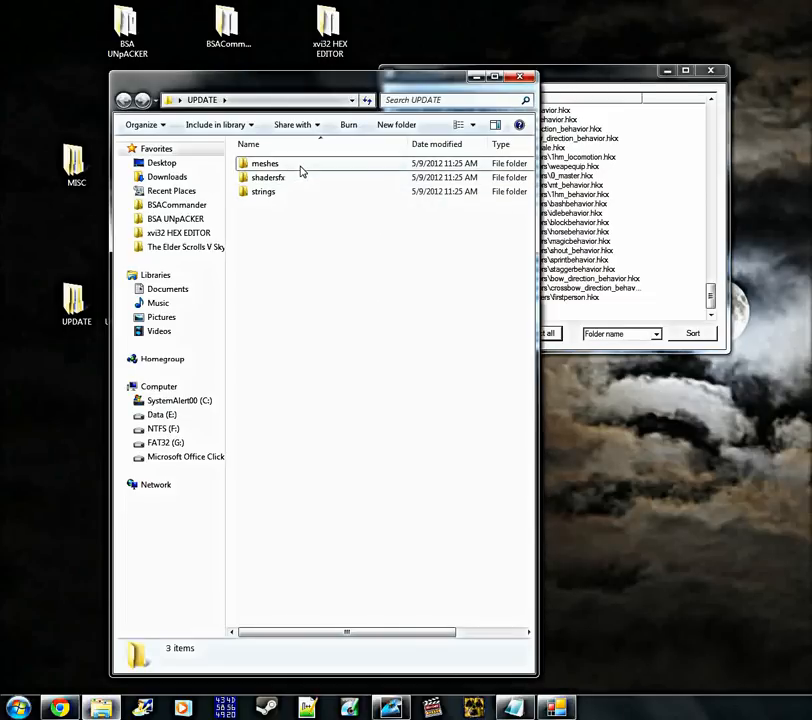
double_click(300, 165)
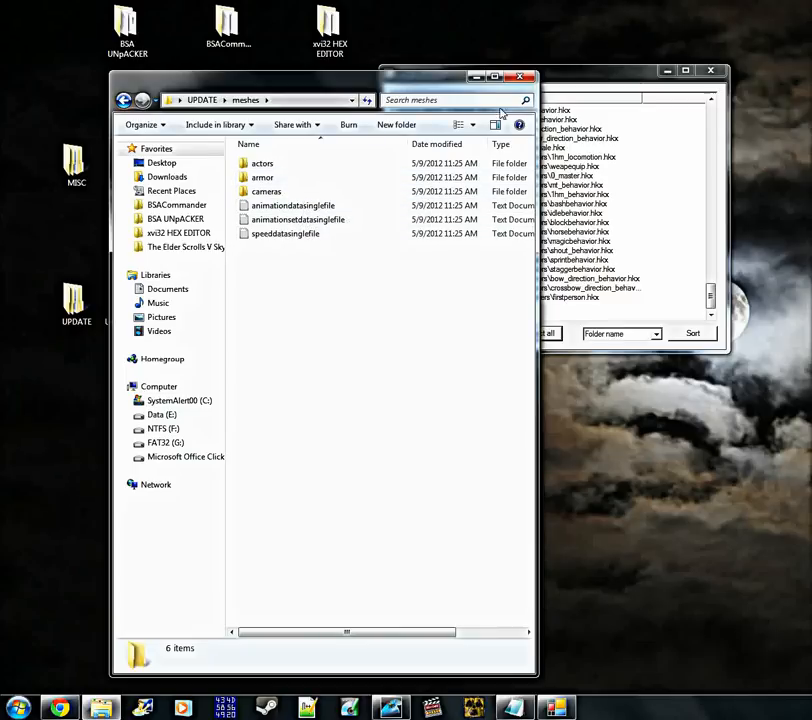
left_click(521, 76)
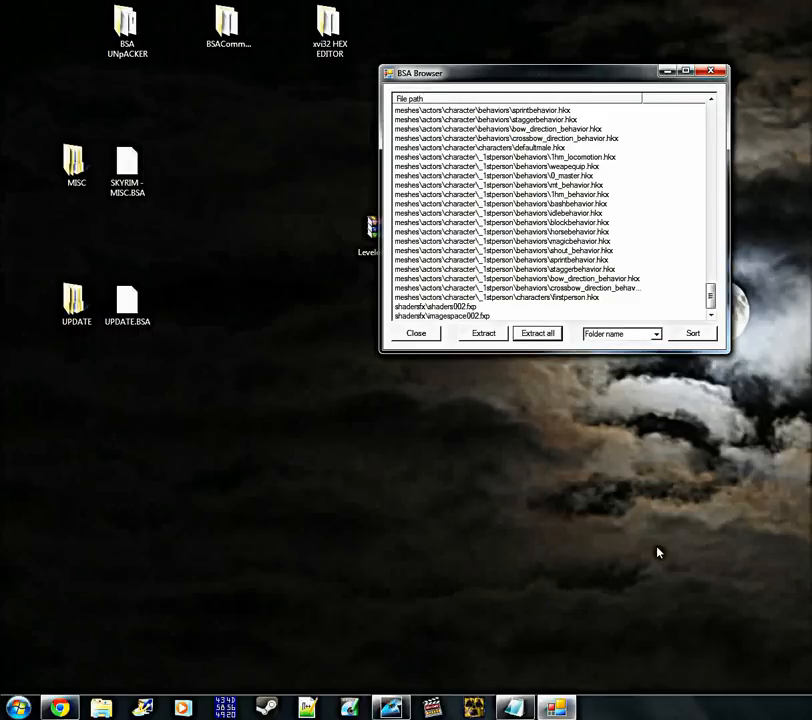
Close the UPDATE.BSA archive and exit BSA Browser
left_click(418, 334)
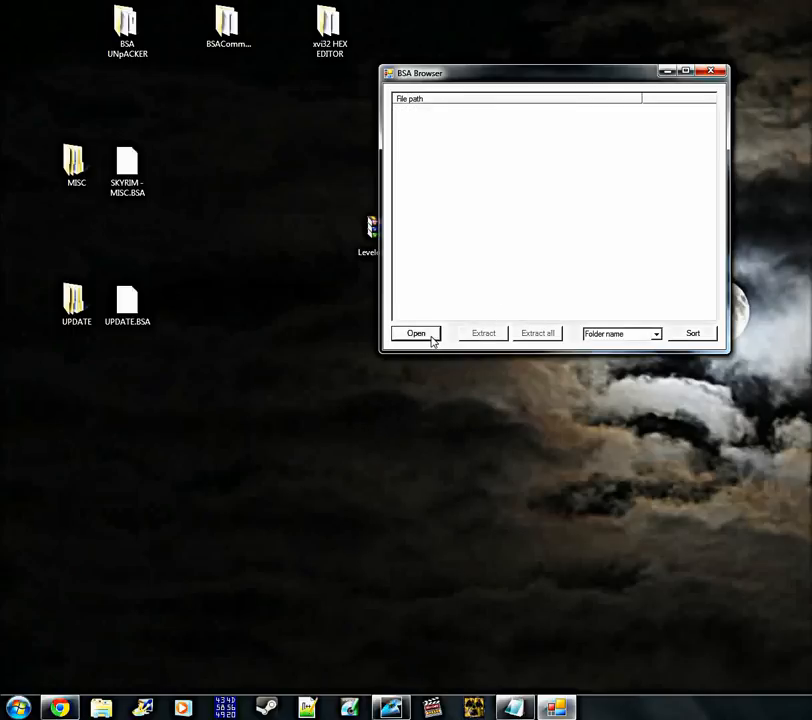
left_click(708, 72)
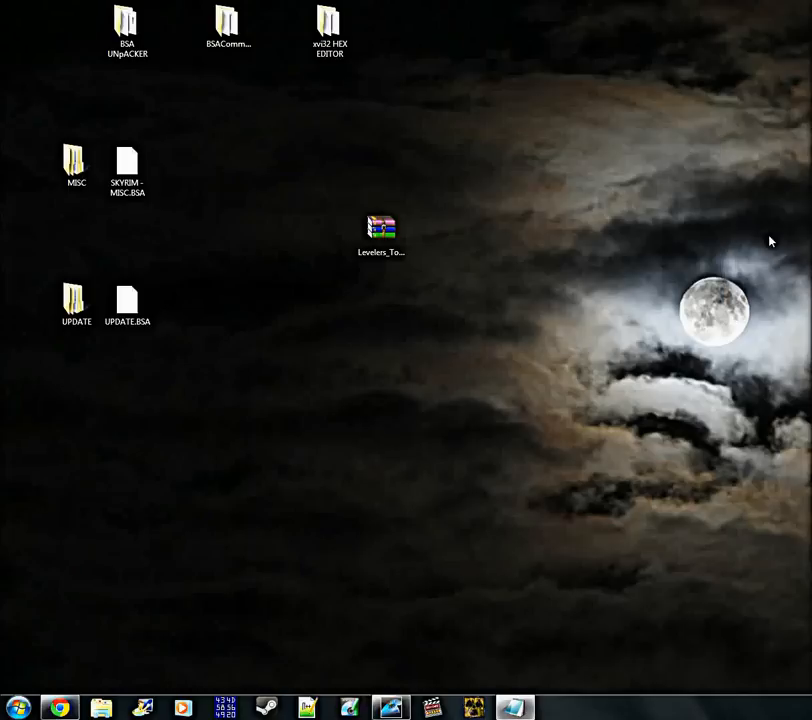
left_click_drag(216, 378, 80, 133)
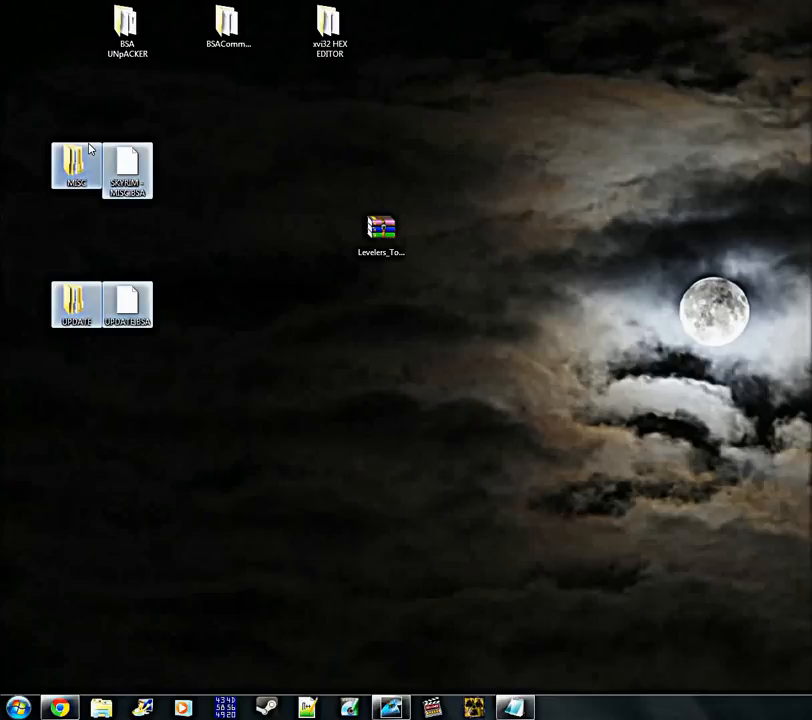
left_click(211, 347)
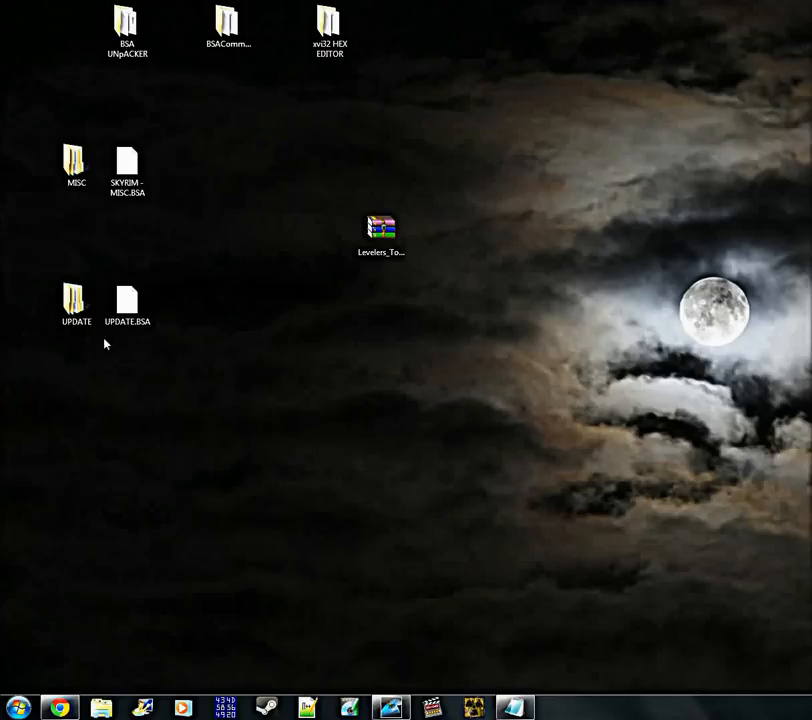
left_click_drag(162, 332, 45, 145)
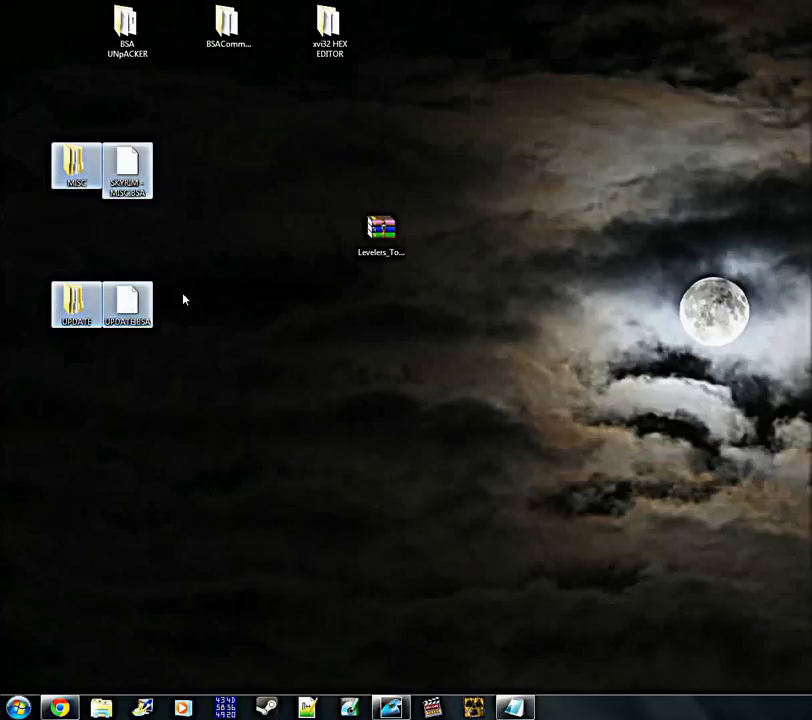
Move the MISC and UPDATE folders and their two BSA files together to a new spot on the desktop
left_click(195, 375)
left_click_drag(163, 330, 120, 240)
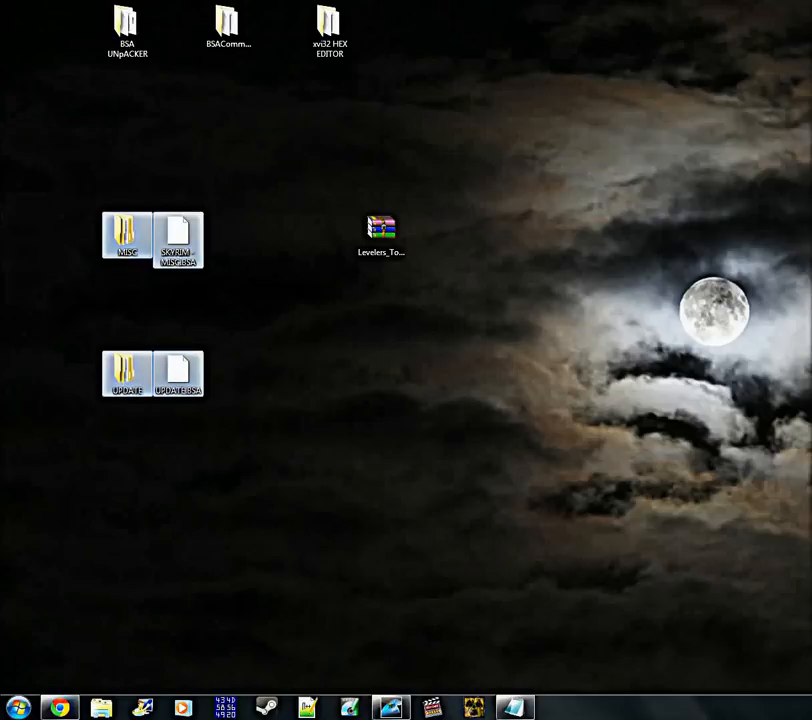
left_click(98, 155)
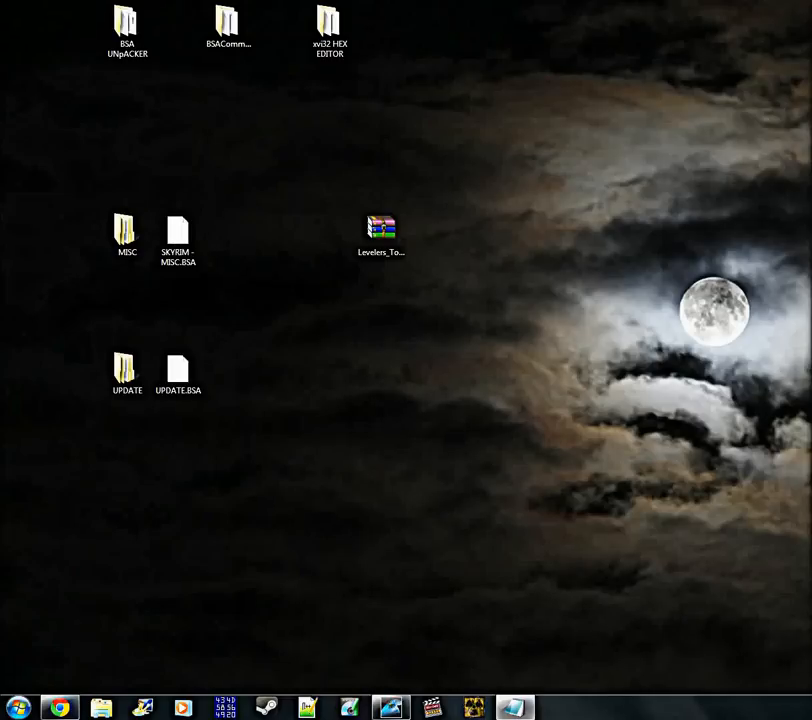
Extract the Levelers_Tower_v19-14152-1-9 archive into its own folder and place that folder beside the archive on the desktop
mouse_move(395, 254)
left_mouse_down()
mouse_move(399, 305)
mouse_move(384, 263)
left_mouse_up()
left_click(367, 316)
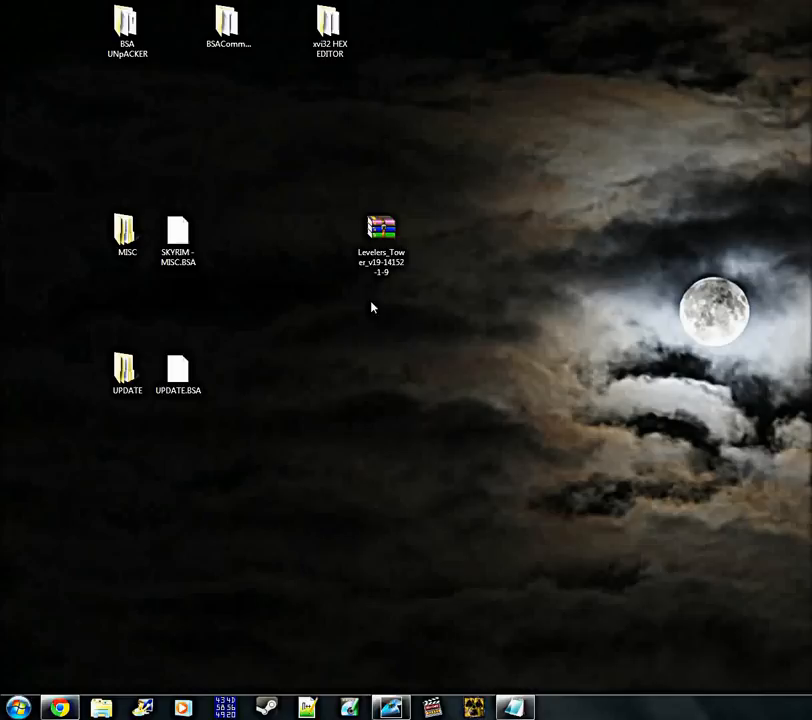
right_click(395, 240)
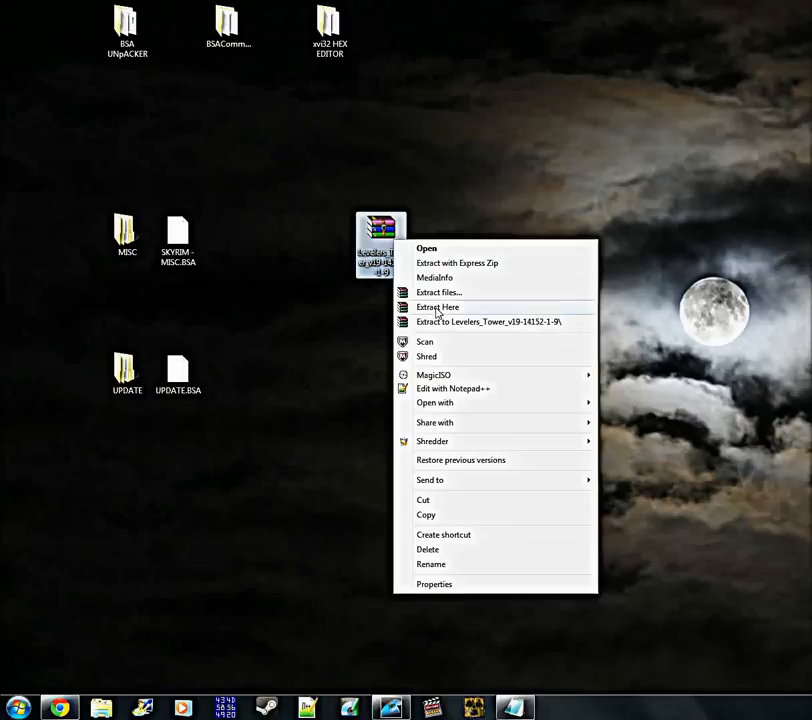
left_click(474, 324)
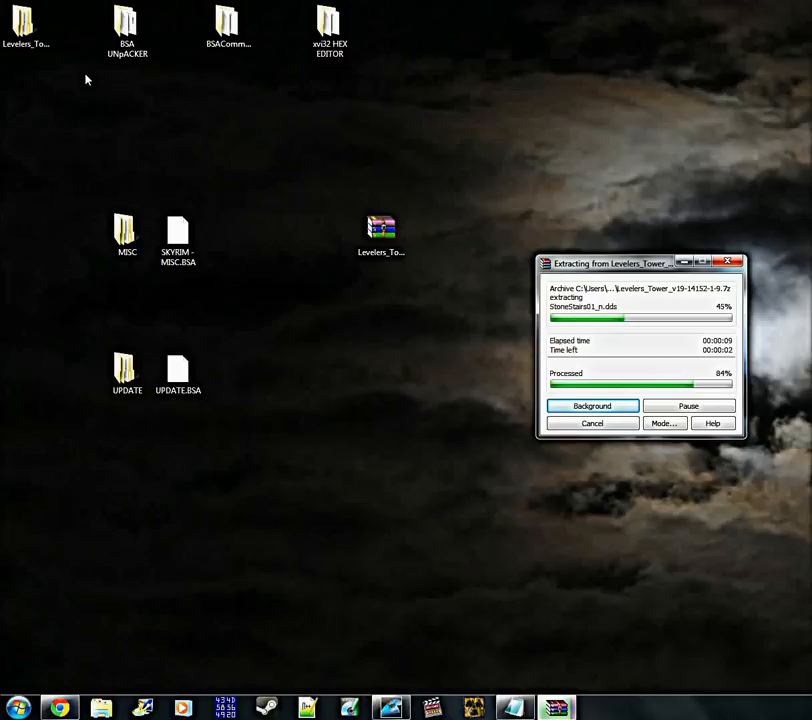
left_click(178, 238)
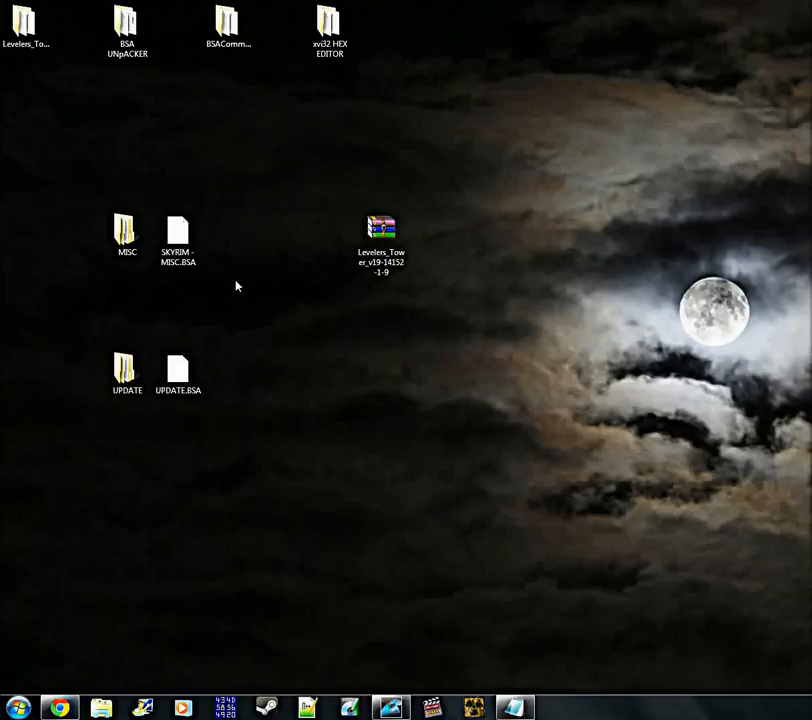
left_click(14, 30)
left_click_drag(14, 30, 320, 232)
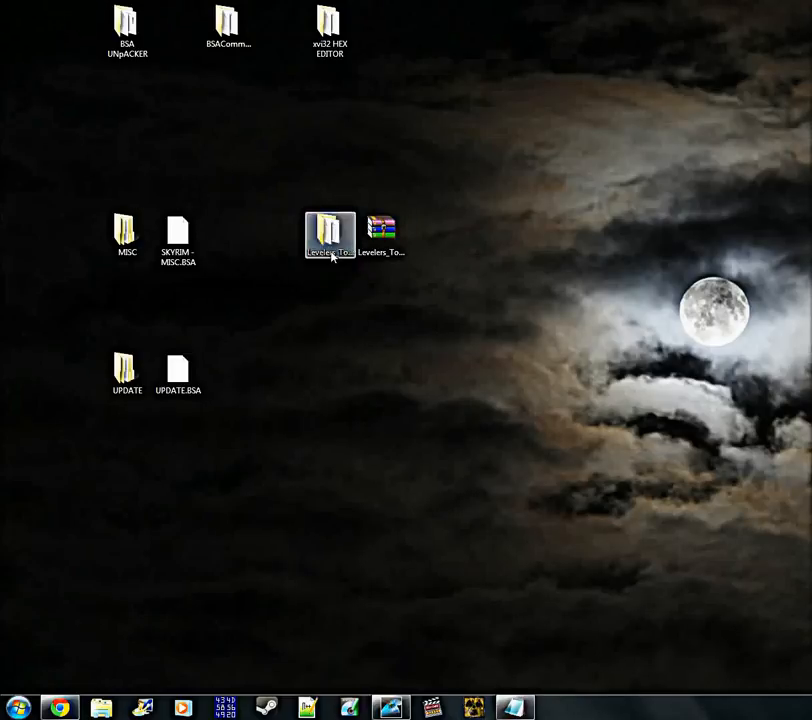
Open the extracted Levelers_Tower_v19-14152-1-9 folder and position its window clear of the MISC and UPDATE desktop folders
double_click(332, 252)
left_click_drag(315, 74, 569, 71)
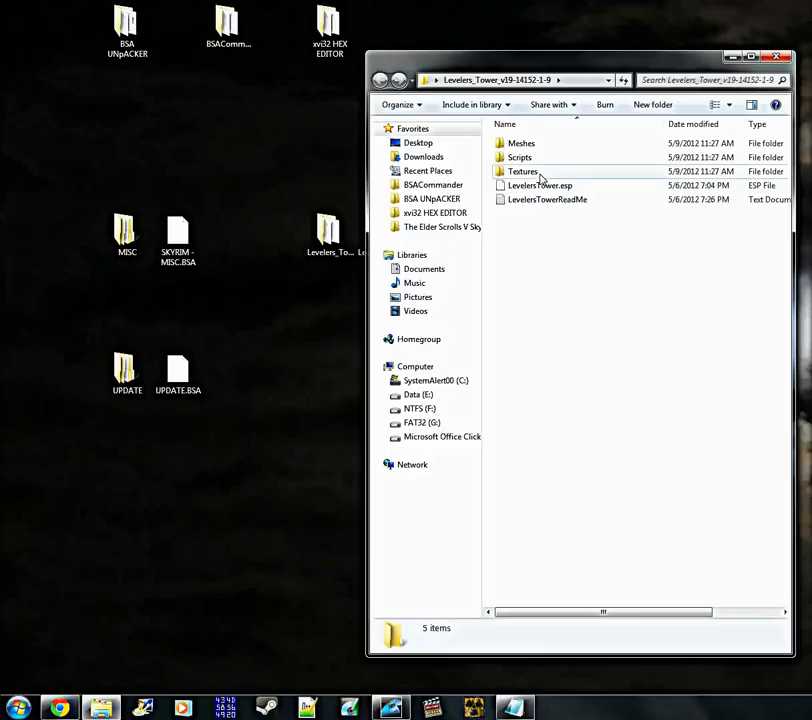
left_click(549, 143)
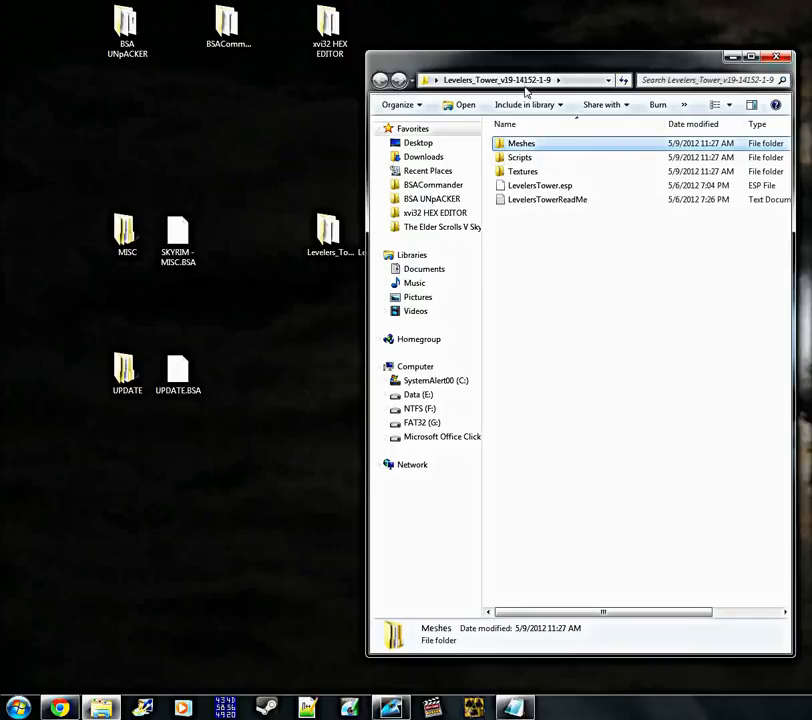
left_click_drag(540, 68, 549, 42)
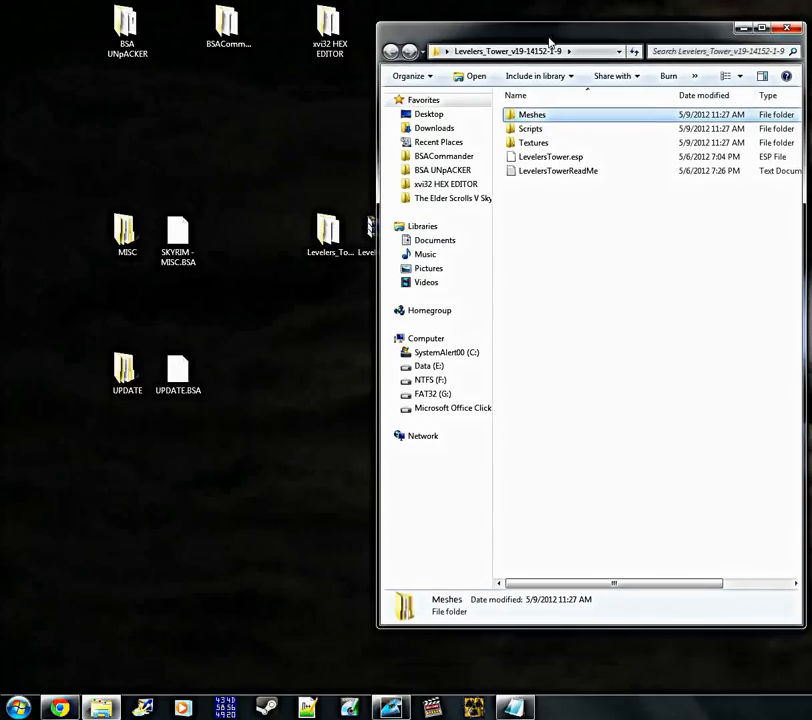
left_click(591, 304)
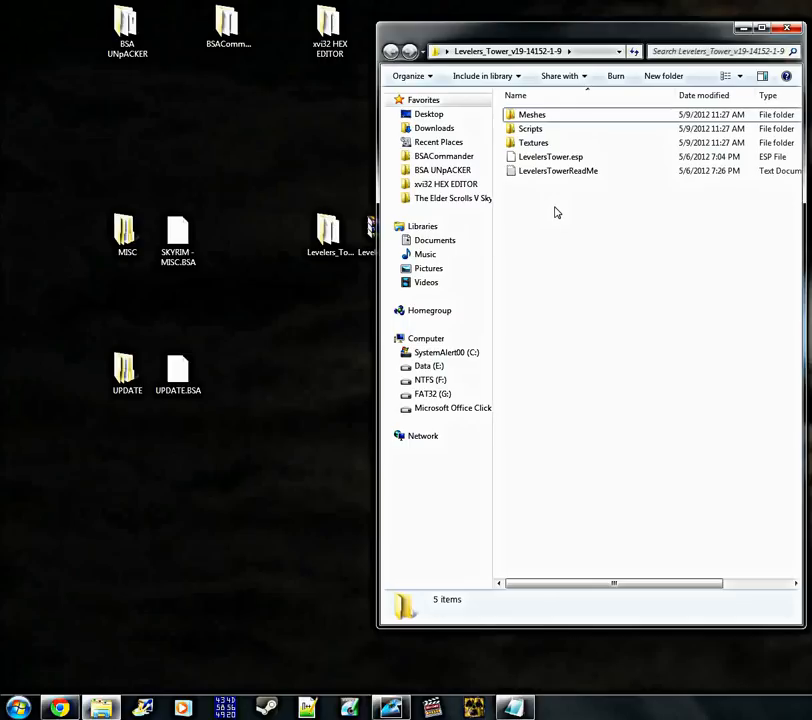
Open the UPDATE folder beside the mod folder and merge the mod's Meshes folder into it
double_click(126, 374)
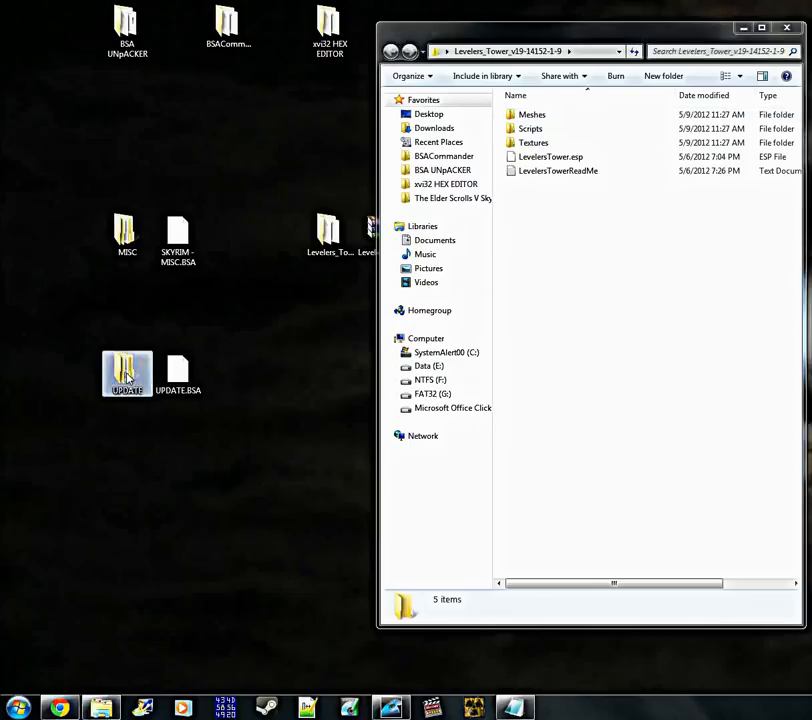
left_click_drag(533, 61, 180, 78)
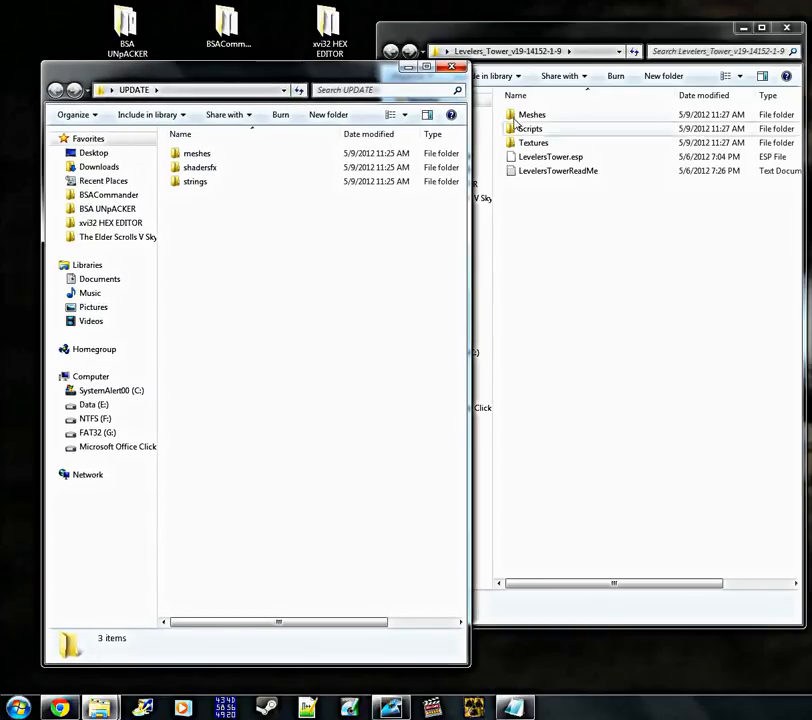
left_click_drag(533, 116, 240, 235)
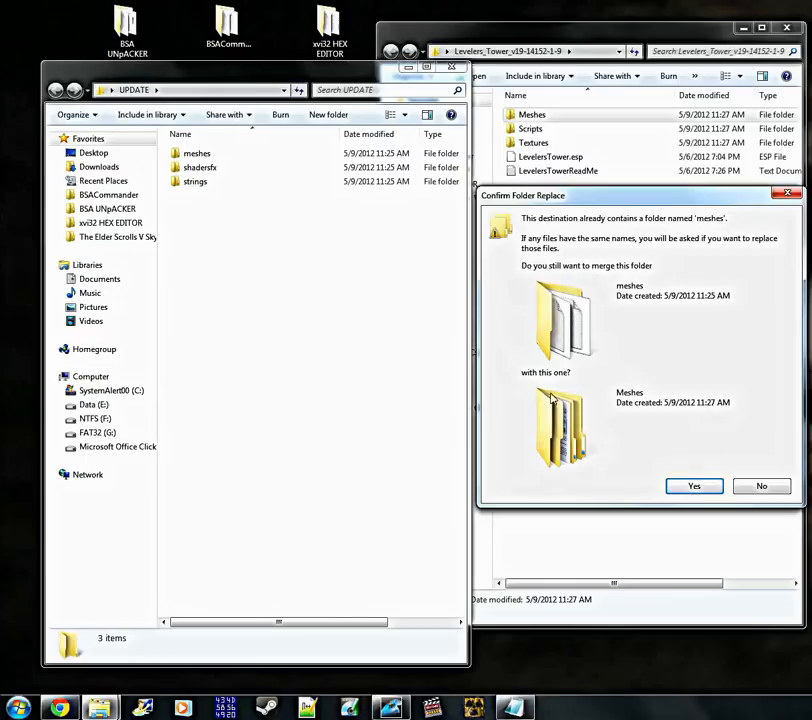
left_click(690, 487)
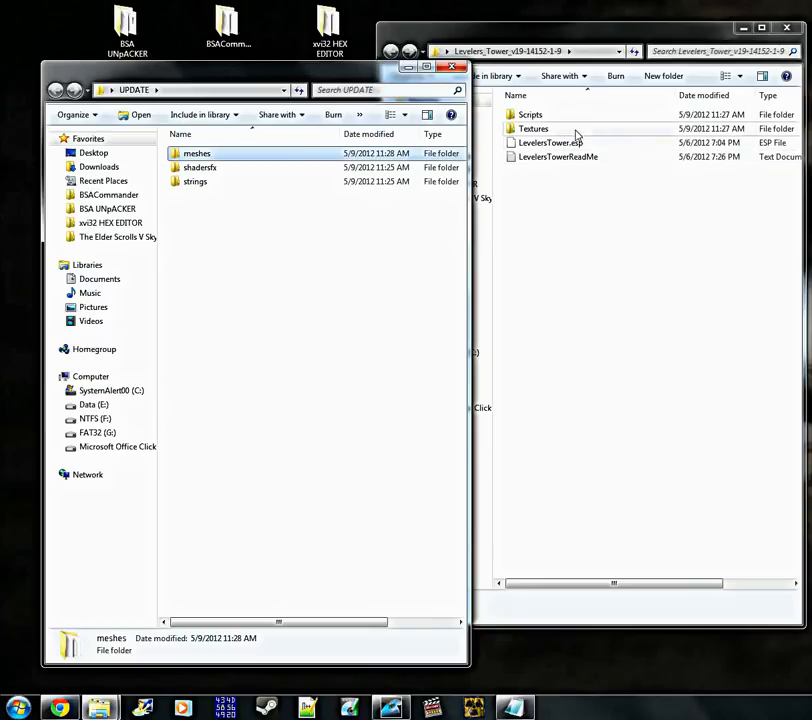
left_click(304, 249)
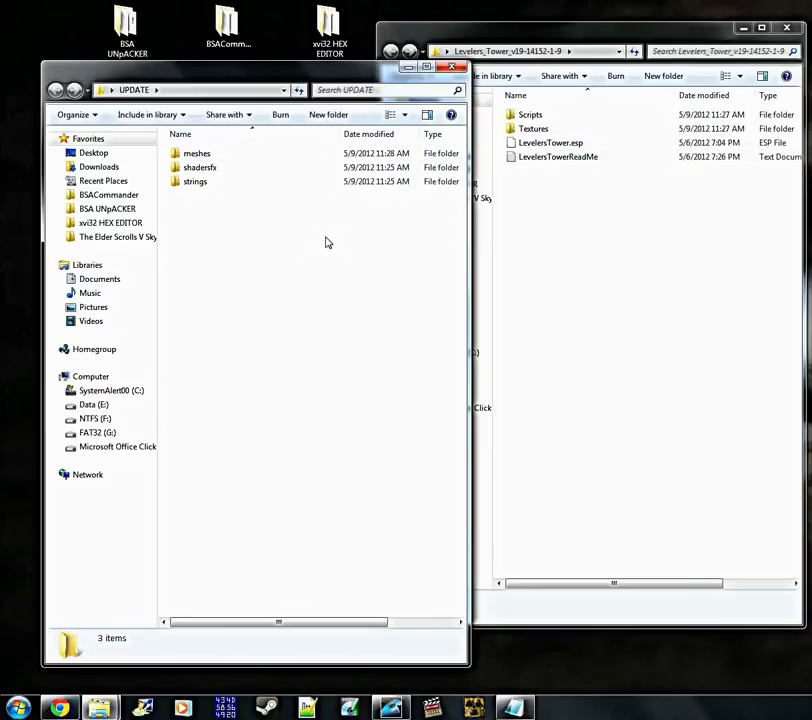
Move the mod's Textures folder into the UPDATE folder
left_click(559, 245)
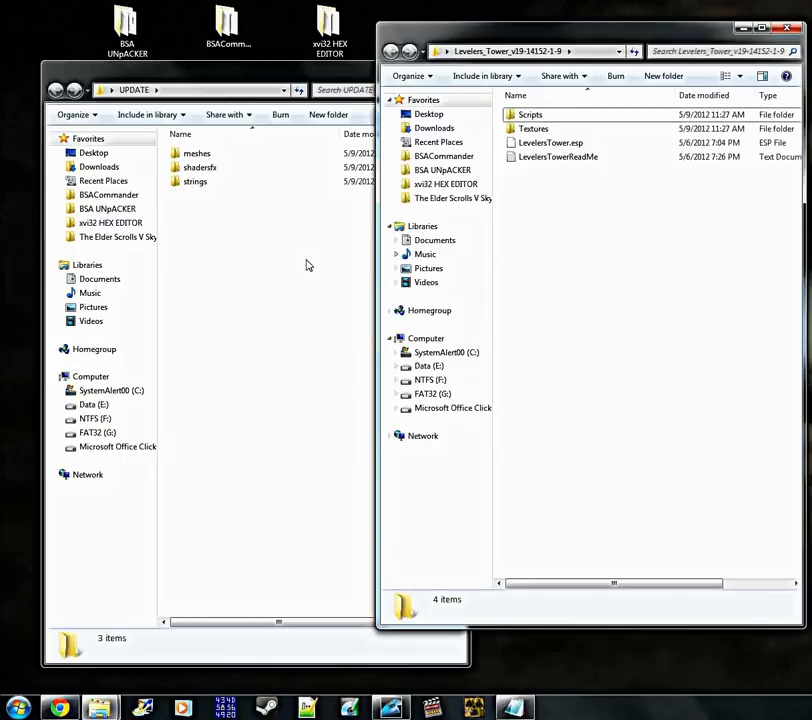
left_click(308, 265)
left_click(535, 230)
left_click(563, 131)
left_click_drag(563, 133, 247, 279)
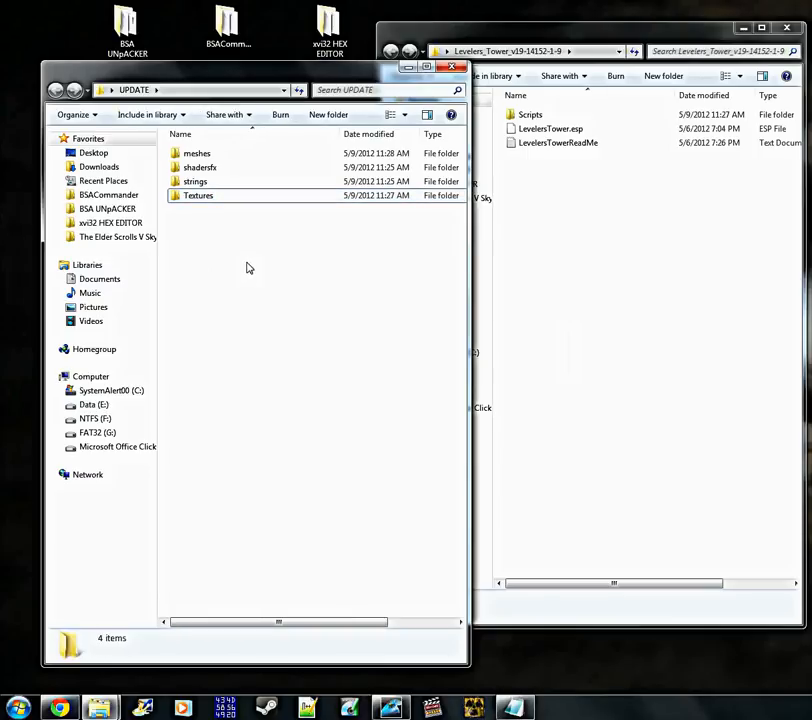
Compare the meshes and Textures folders in UPDATE with the items left in the Levelers_Tower folder
left_click(221, 182)
left_click(222, 158)
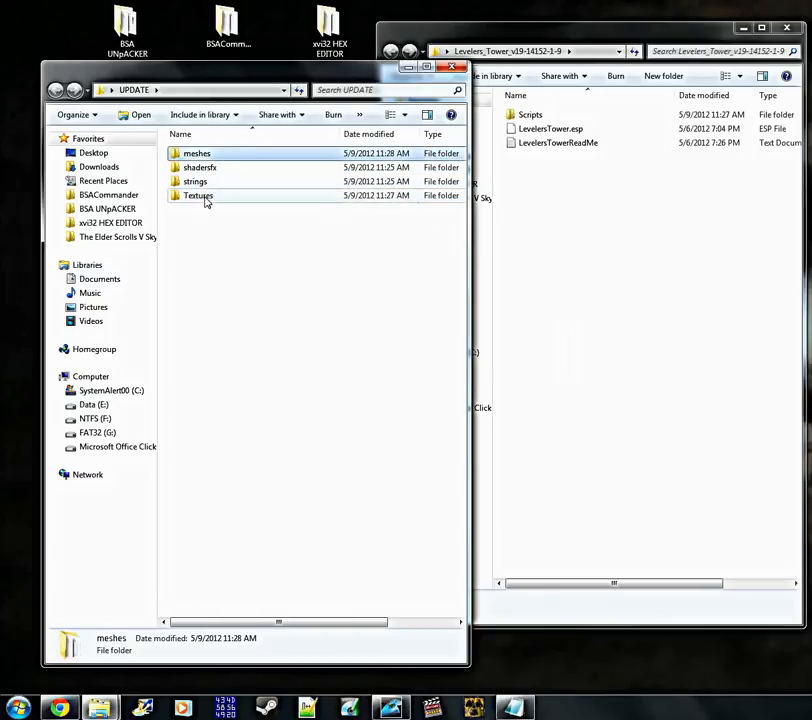
left_click(225, 230)
left_click(208, 198)
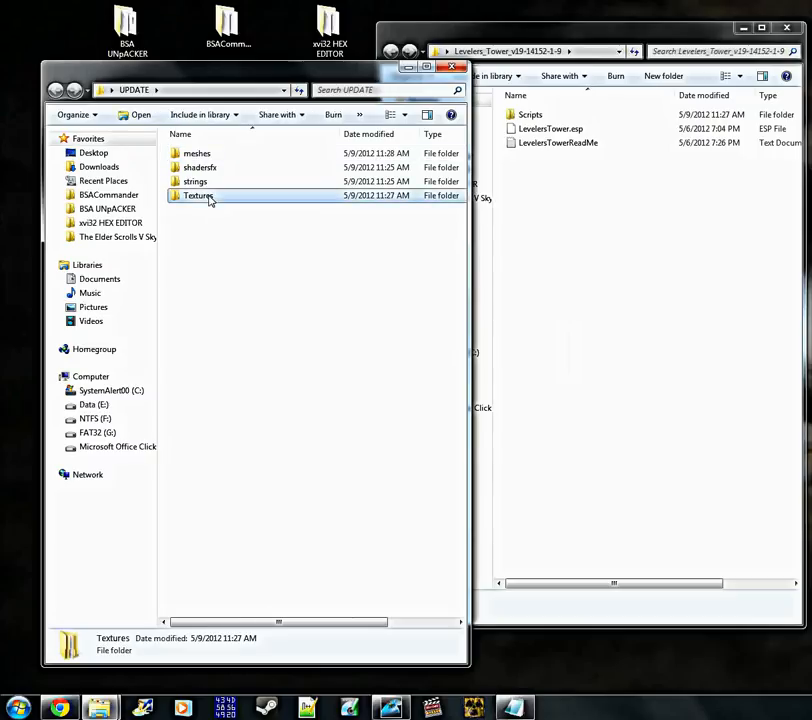
left_click(216, 156)
left_click(225, 197)
left_click(225, 230)
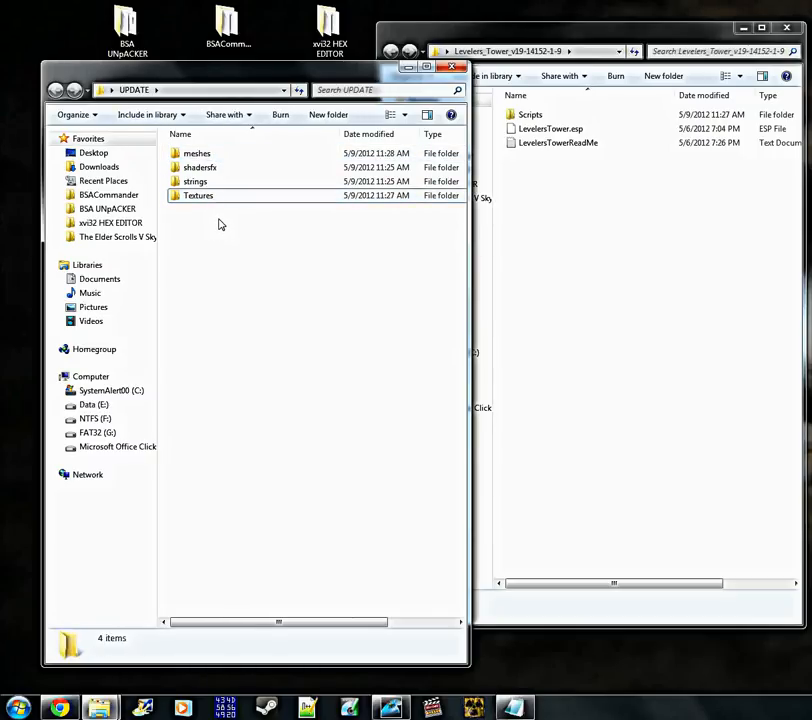
left_click(537, 186)
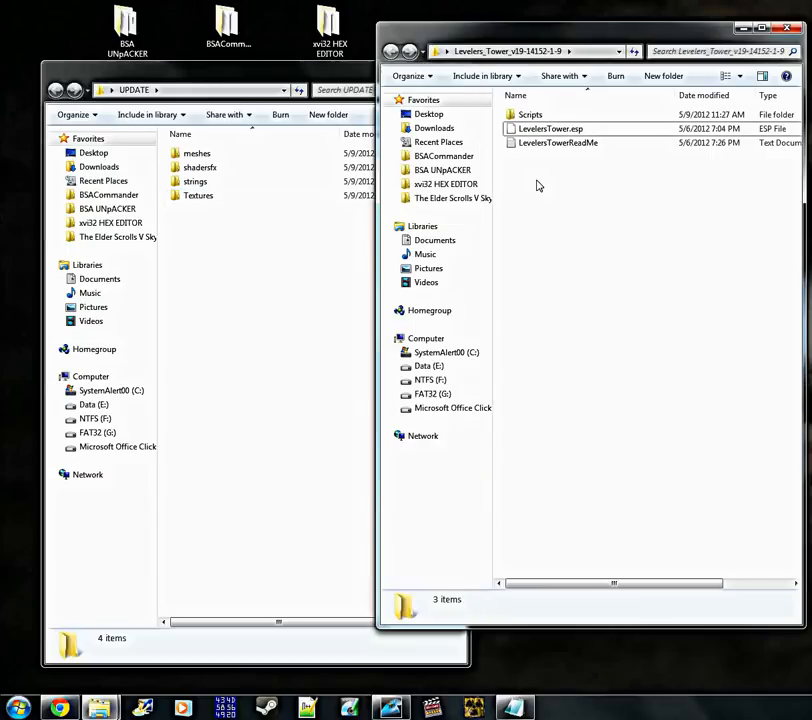
left_click(290, 317)
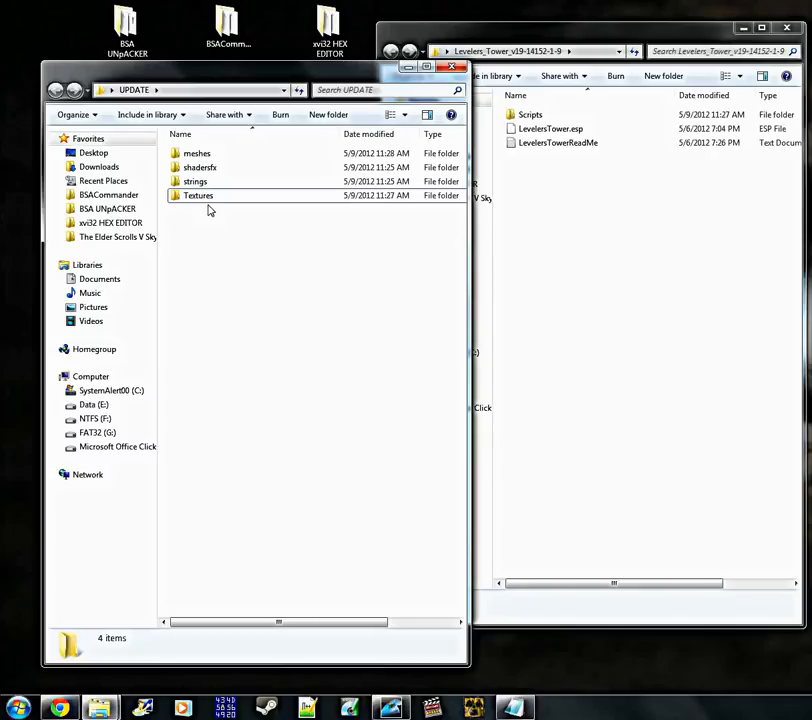
left_click(533, 269)
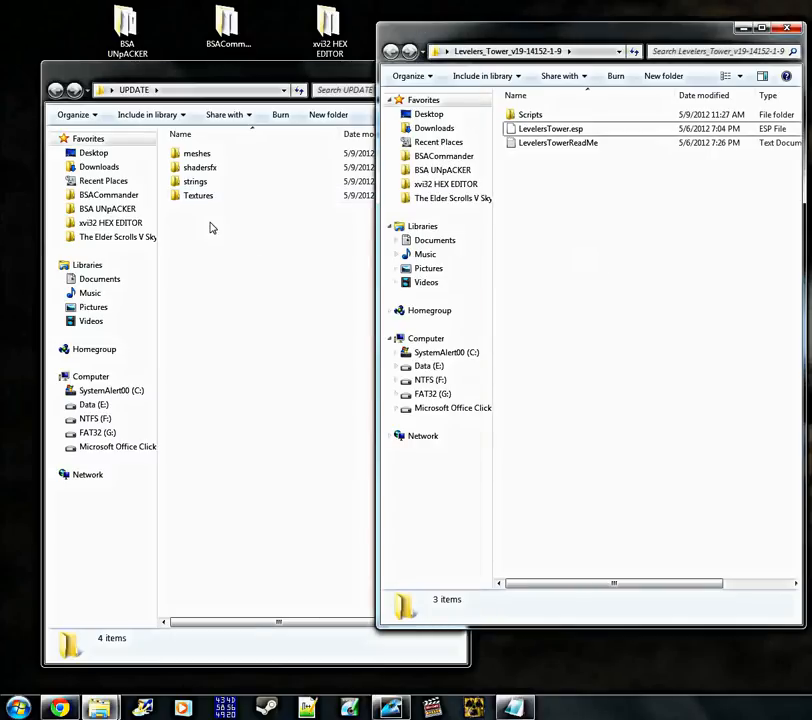
Examine the Textures subfolder of UPDATE, return to the UPDATE folder, and close its window
double_click(198, 195)
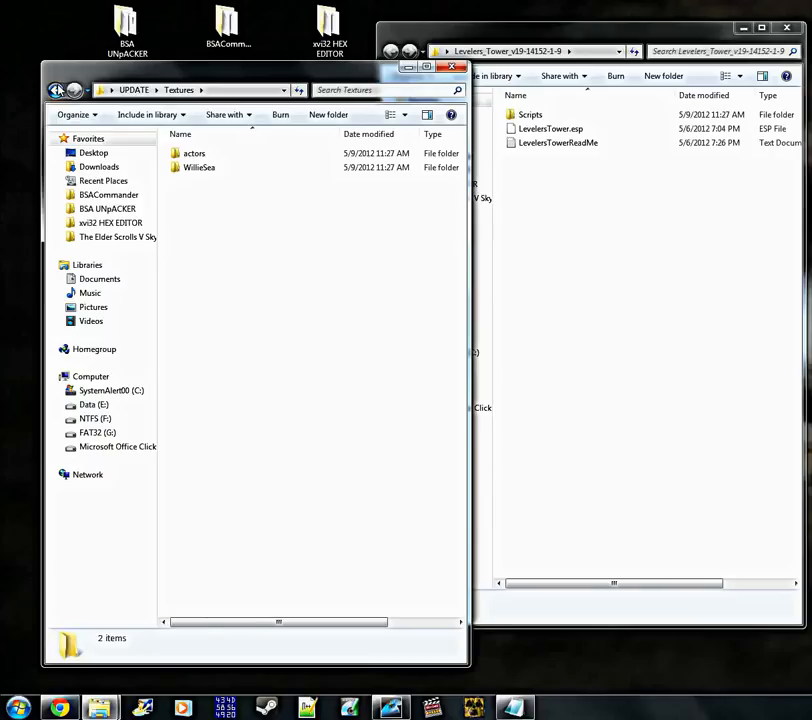
key("BackSpace")
left_click(614, 251)
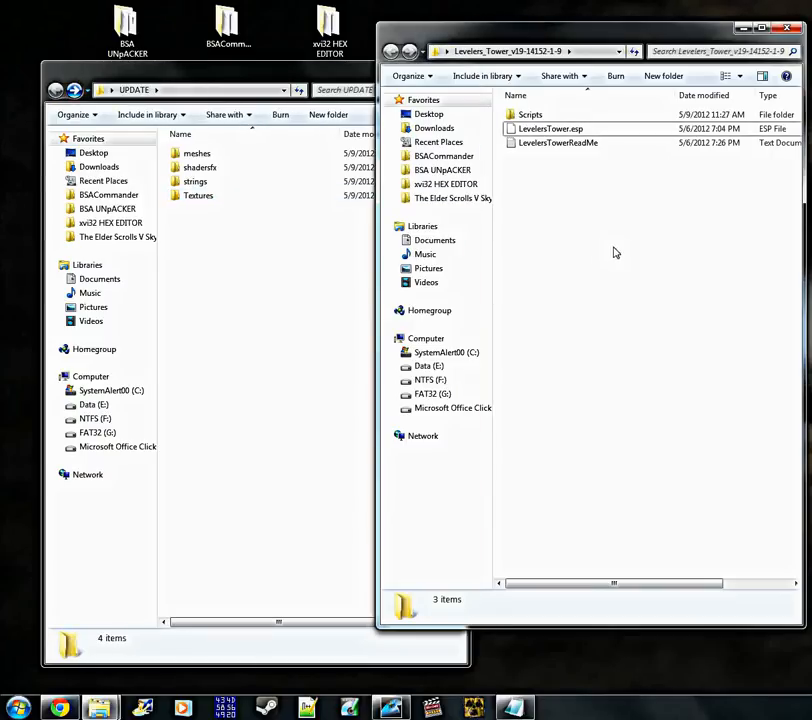
left_click(238, 270)
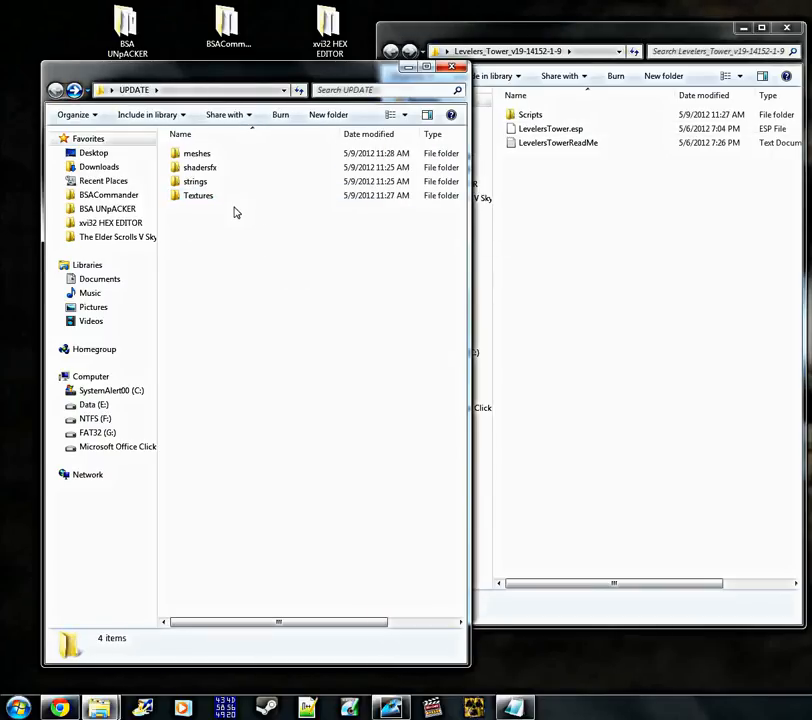
left_click(562, 265)
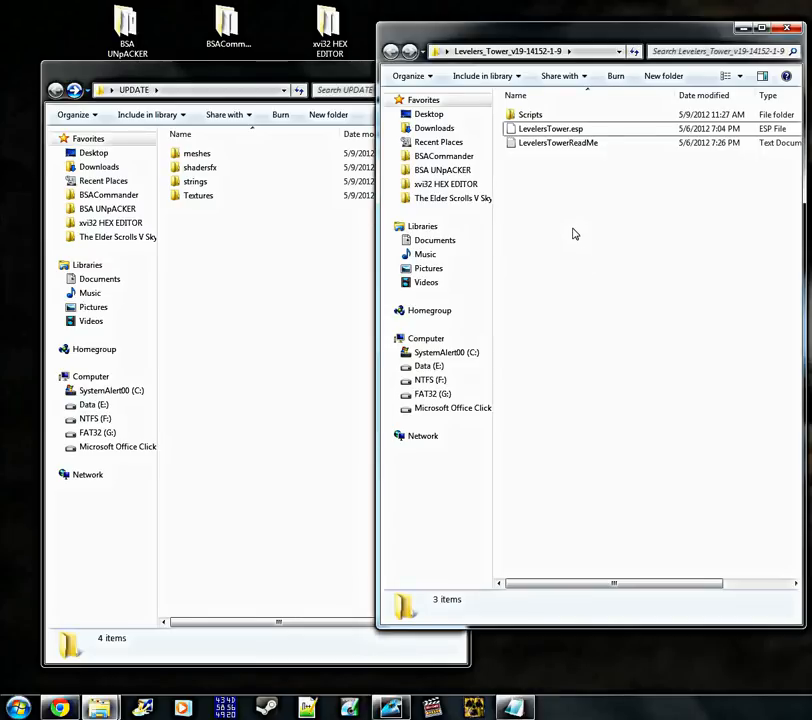
left_click(313, 280)
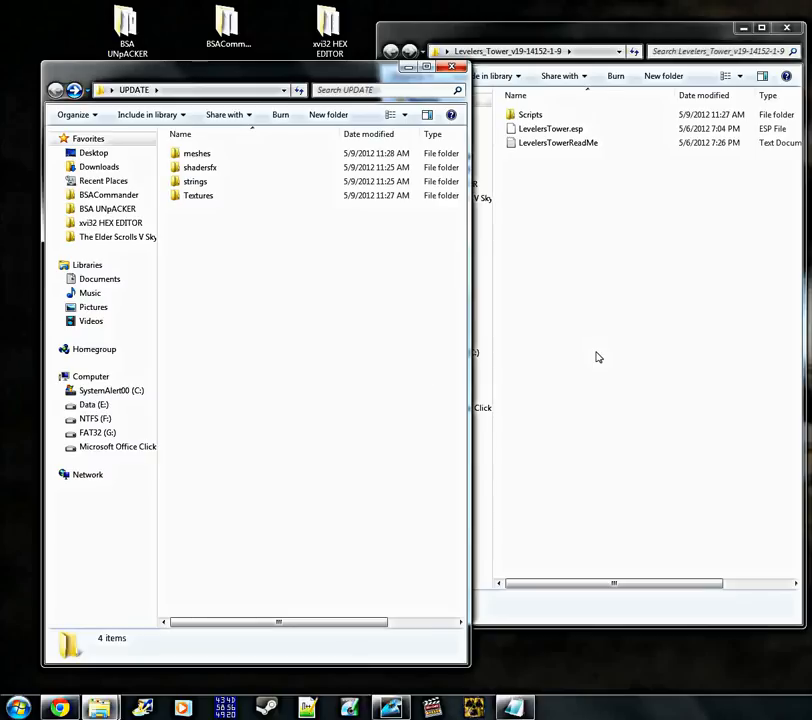
left_click(536, 218)
left_click(276, 335)
left_click(454, 70)
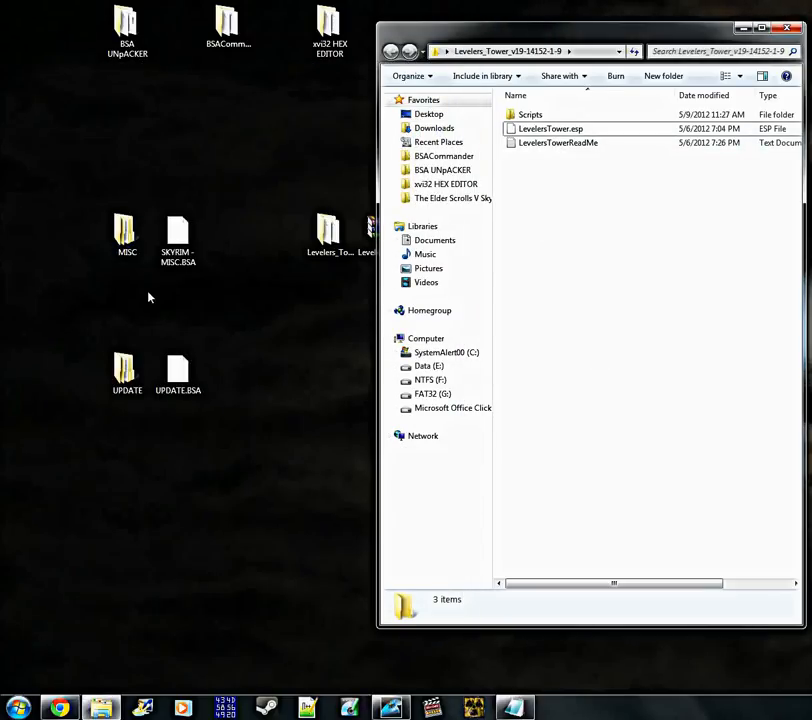
Open the scripts subfolder of the MISC folder beside the Levelers_Tower window for comparison
left_click(128, 225)
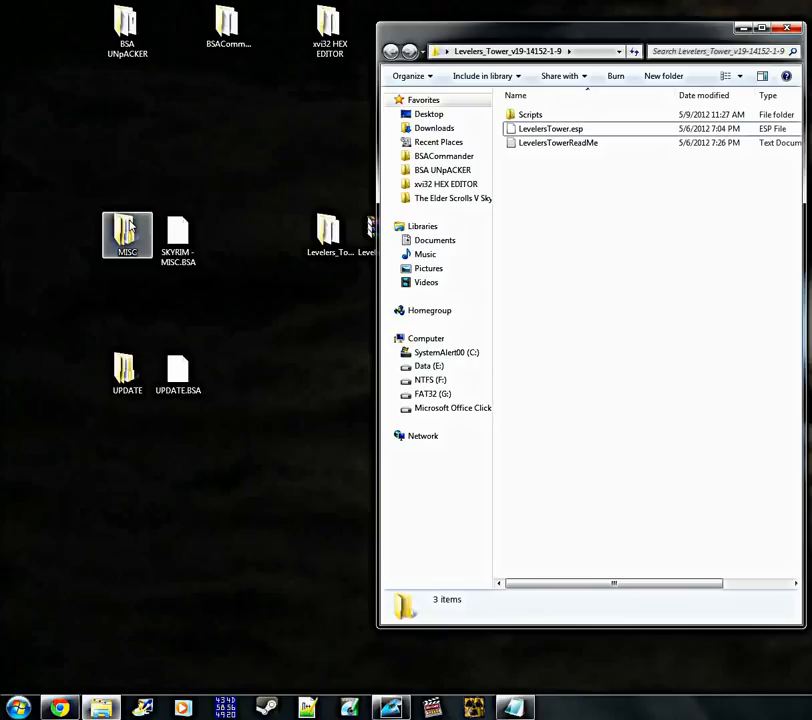
double_click(125, 240)
left_click_drag(300, 79, 257, 35)
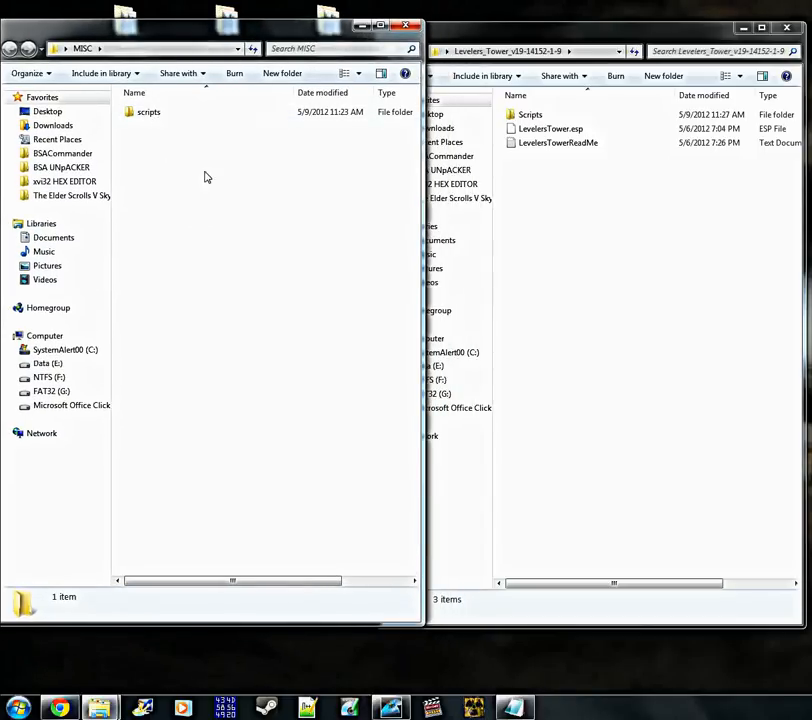
double_click(151, 116)
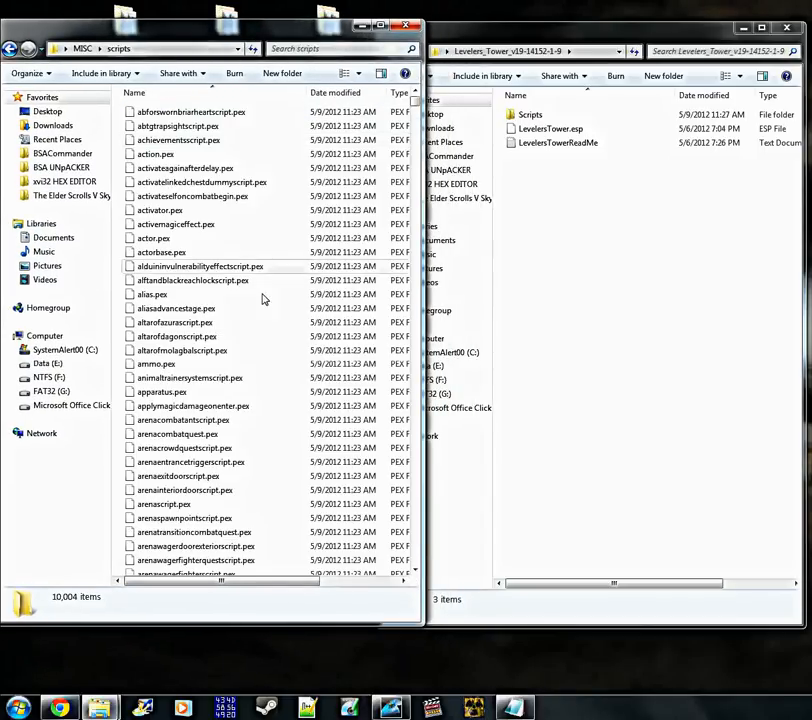
left_click(613, 283)
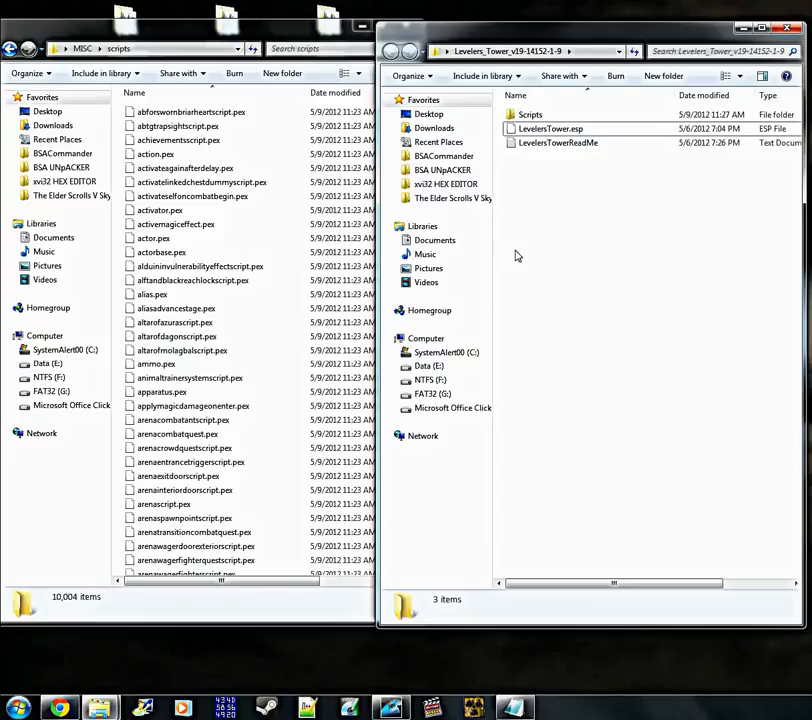
Move all the .pex files from the mod's Scripts folder into the scripts subfolder of MISC, leaving the Source folder behind
double_click(533, 114)
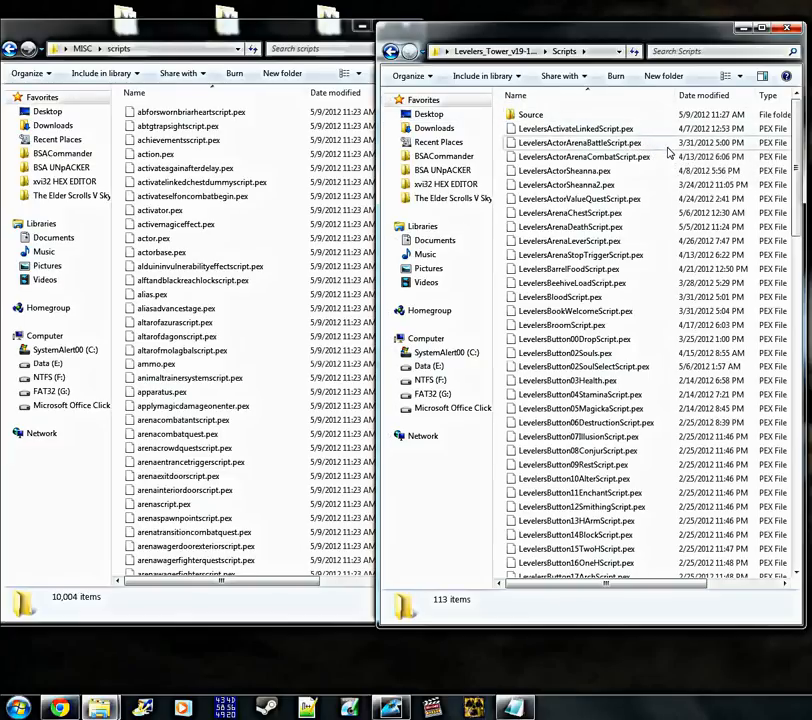
left_click(163, 37)
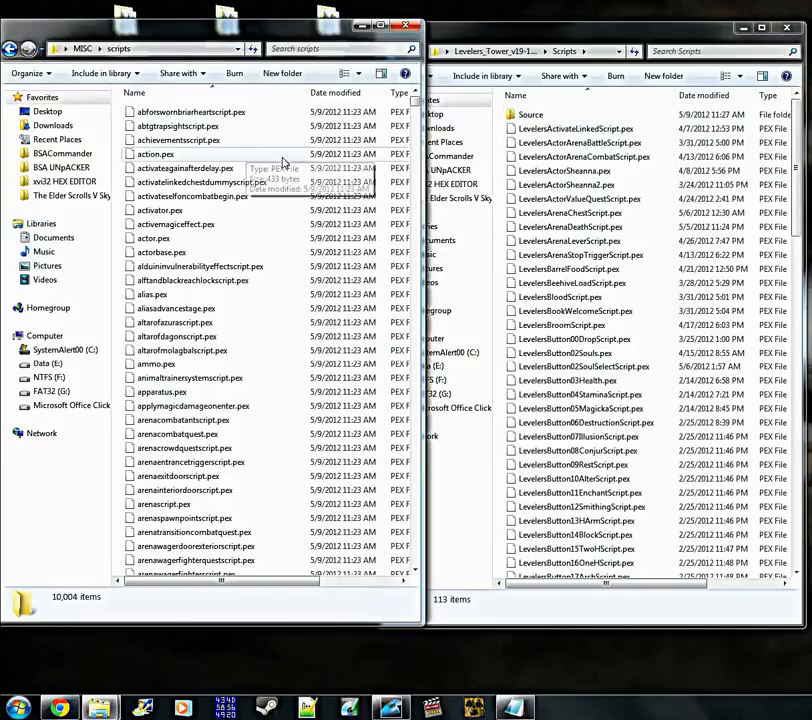
left_click(708, 131)
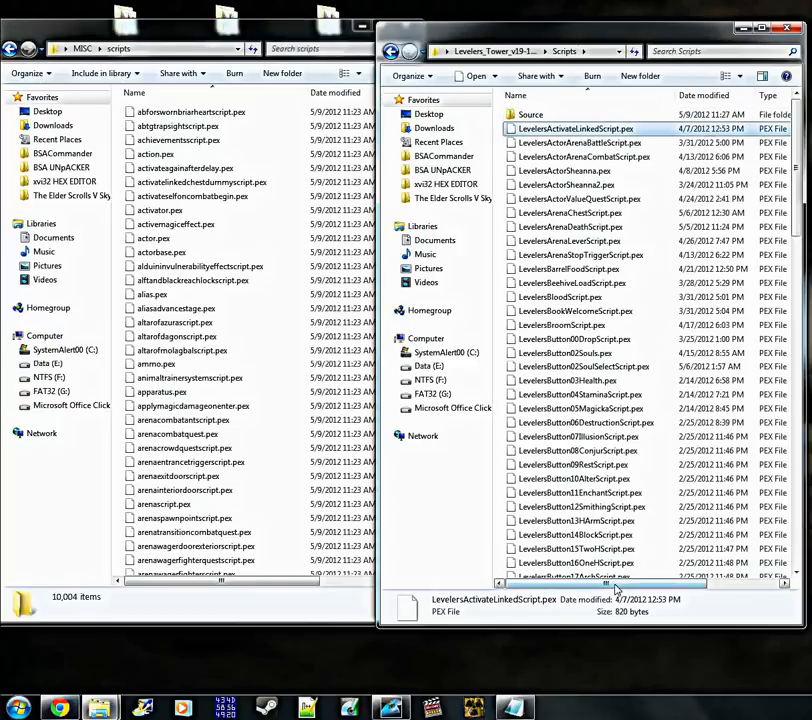
left_click_drag(620, 585, 767, 584)
left_click_drag(784, 127, 396, 705)
left_click_drag(605, 170, 254, 294)
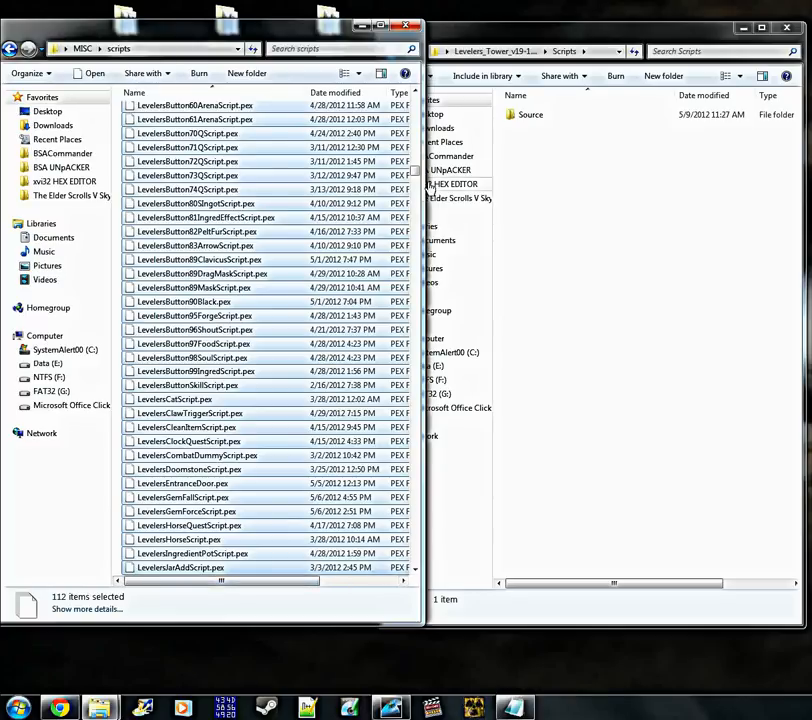
left_click_drag(415, 178, 415, 103)
Examine the .psc files in the mod's Source subfolder and return to its Scripts folder
left_click(556, 148)
left_click(538, 117)
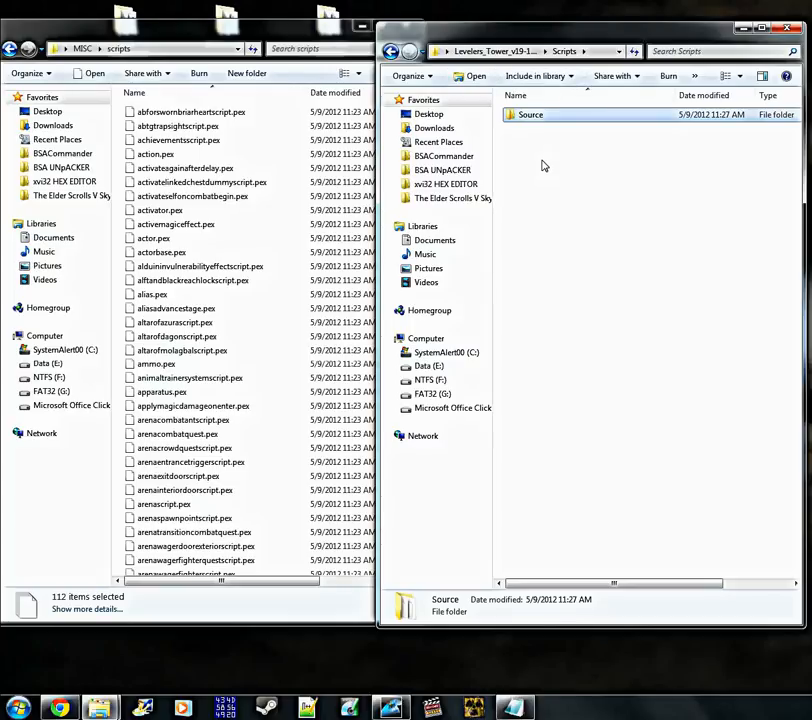
double_click(556, 119)
scroll(674, 265, "down", 1)
scroll(670, 268, "up", 1)
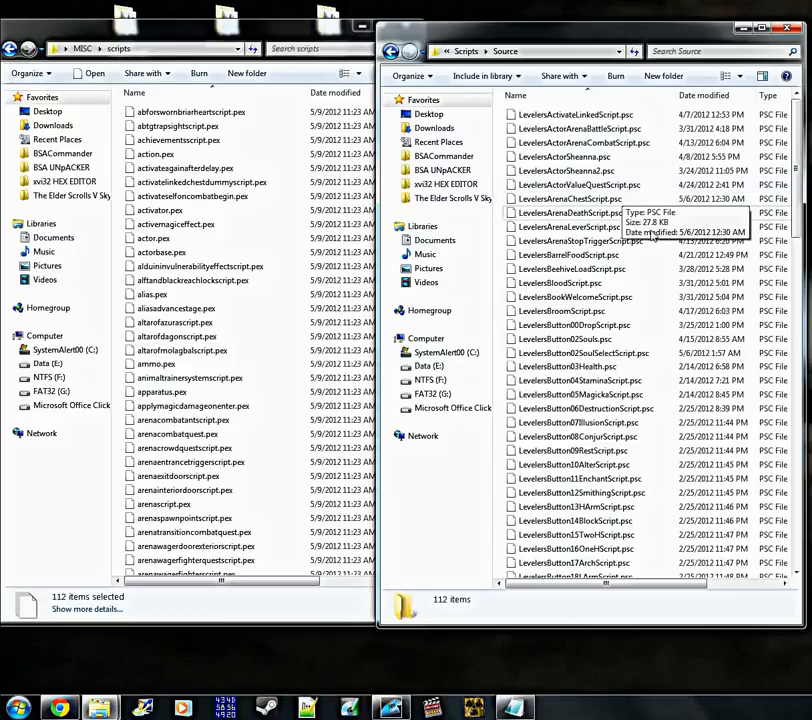
scroll(643, 238, "down", 2)
scroll(643, 238, "up", 2)
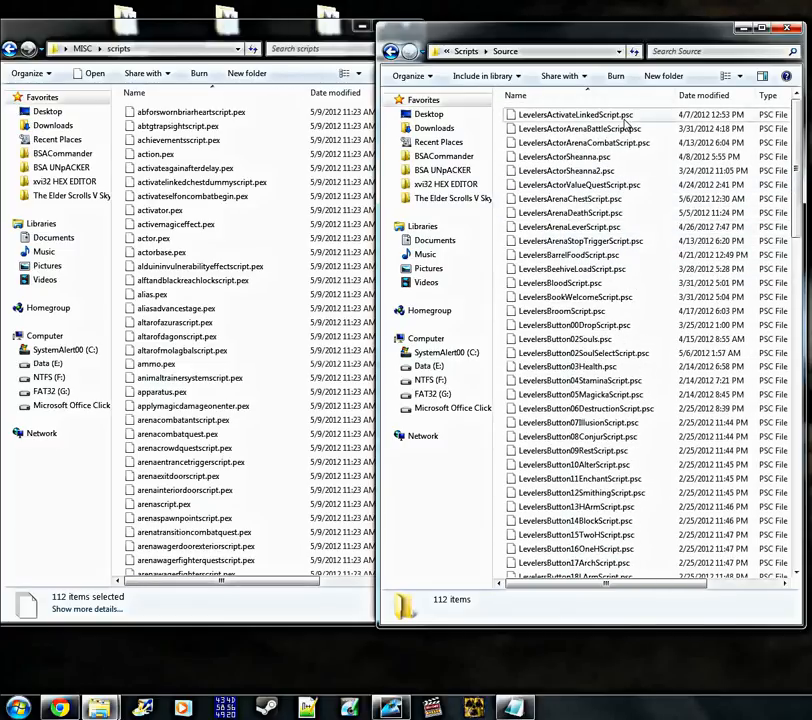
left_click(624, 116)
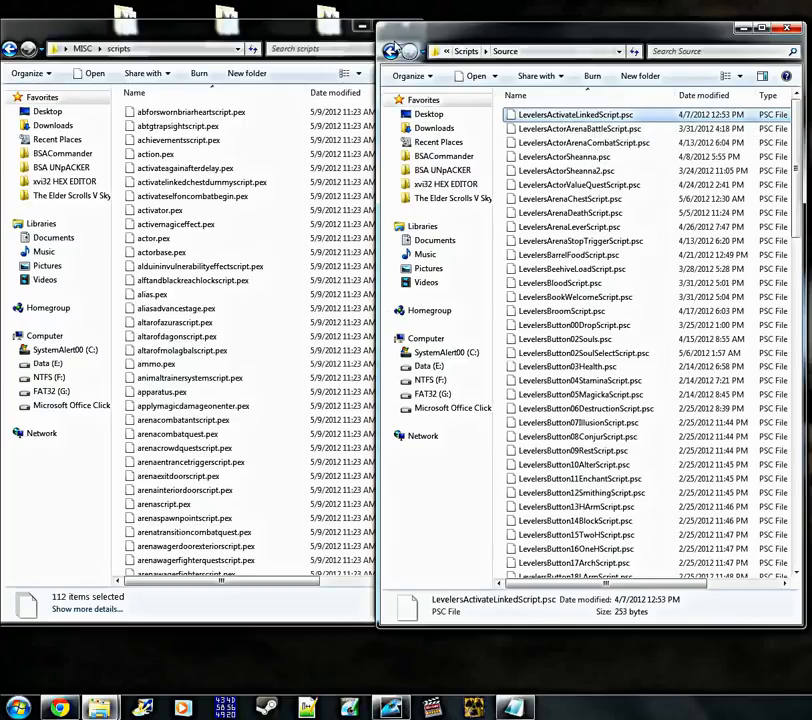
left_click(391, 51)
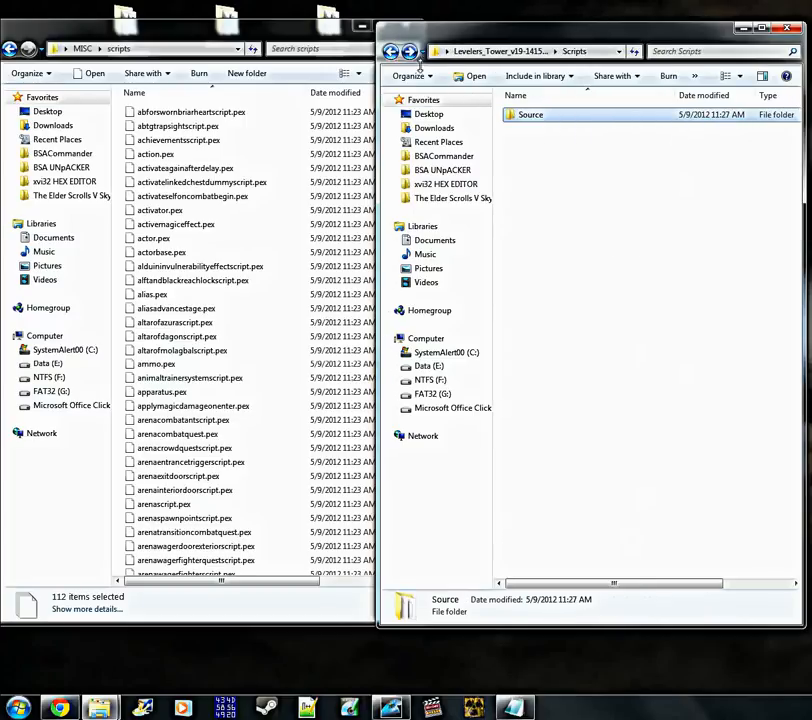
Compare the files in the MISC scripts folder with what is left in the mod's Scripts folder
left_click(558, 160)
left_click(265, 183)
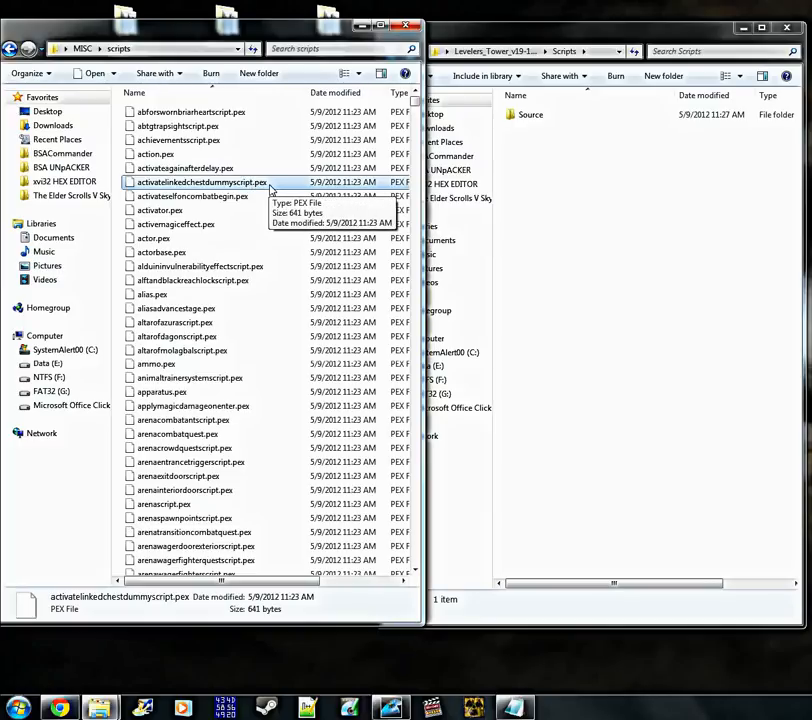
left_click(552, 170)
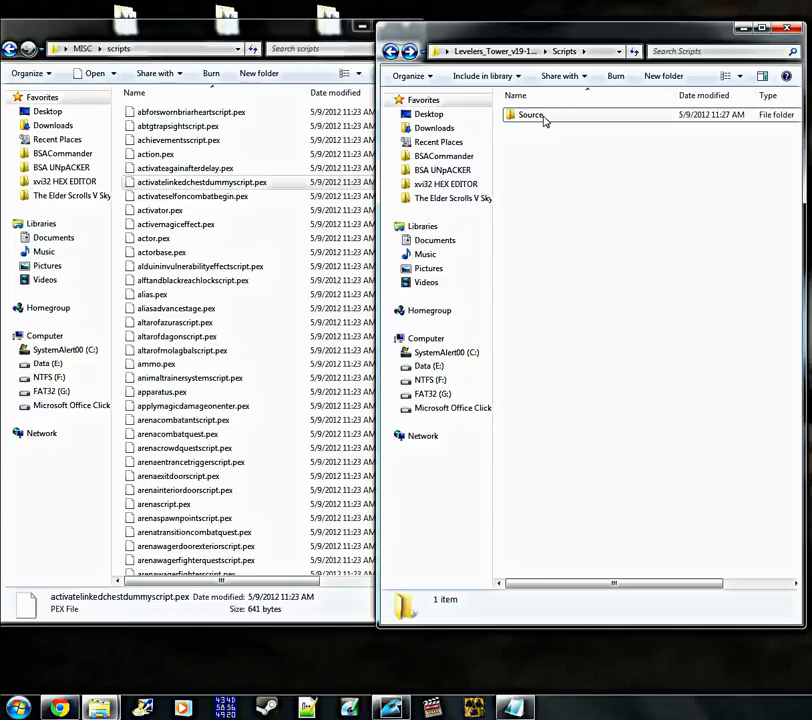
left_click(265, 239)
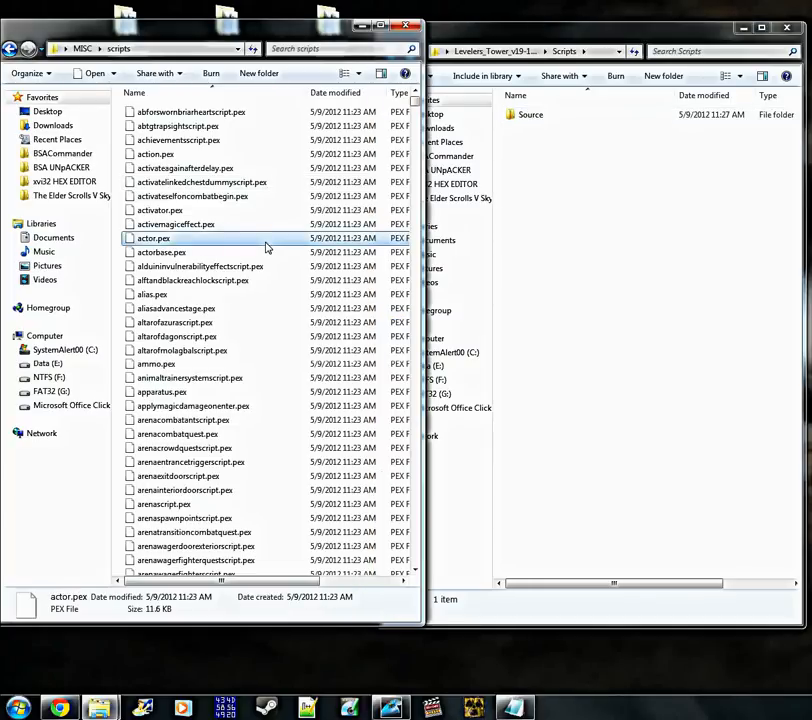
scroll(266, 248, "down", 5)
scroll(282, 265, "down", 20)
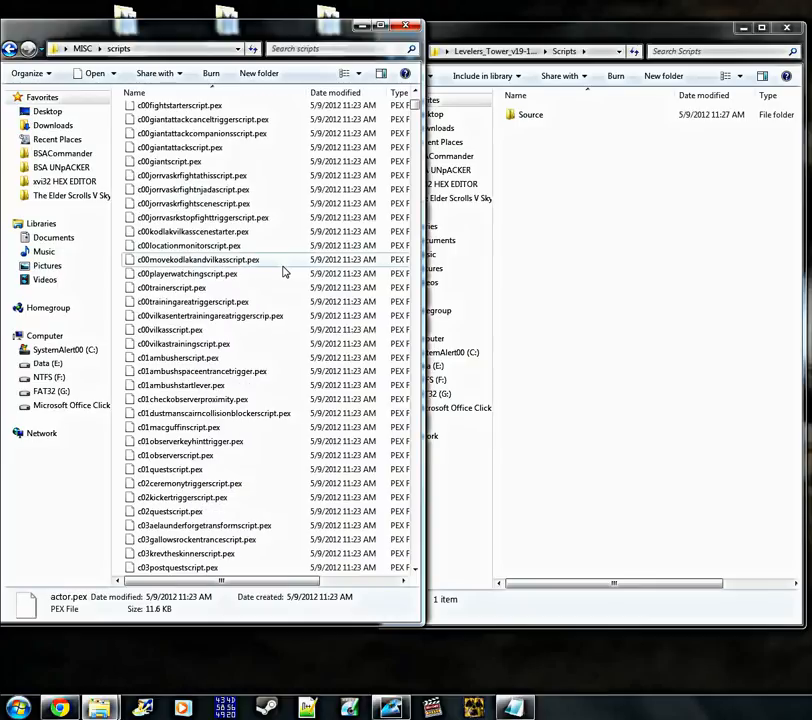
left_click(697, 248)
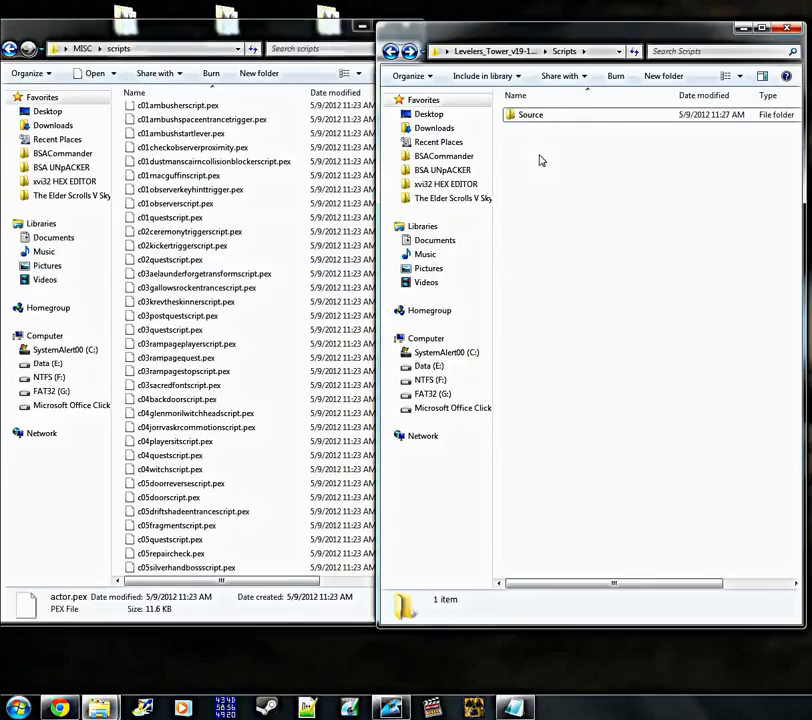
left_click(319, 136)
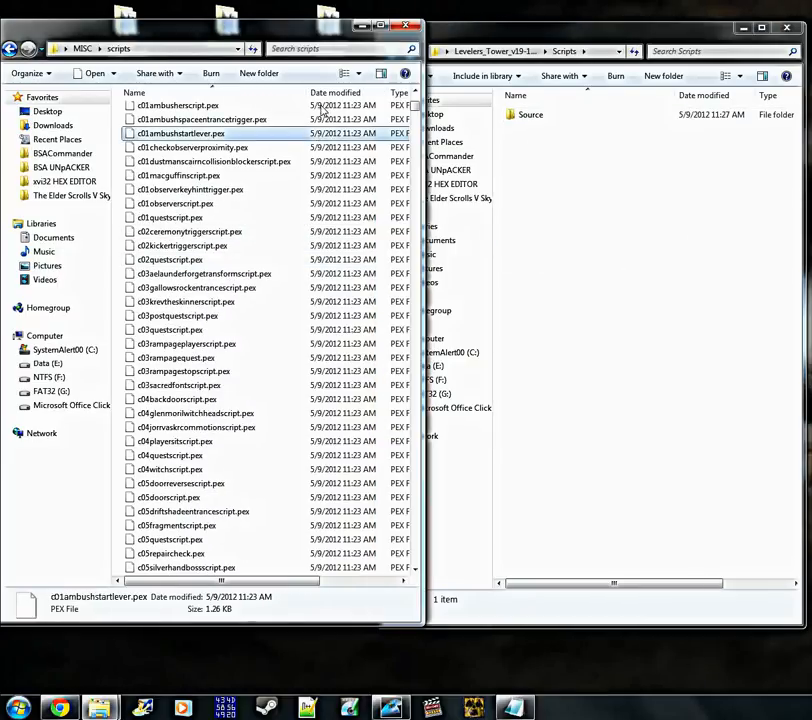
left_click(547, 188)
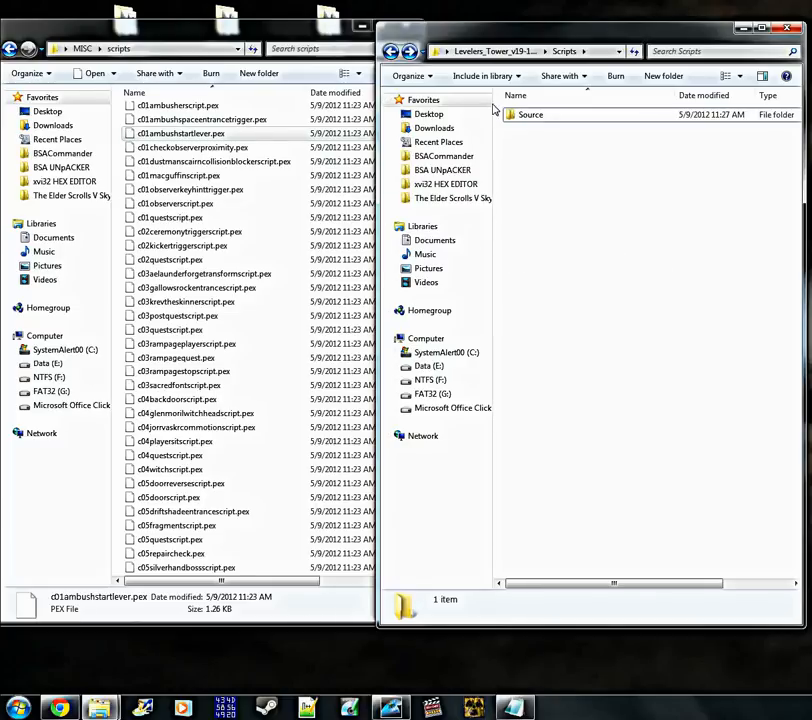
Close the mod's Scripts folder window and the MISC scripts window to clear the desktop
left_click(787, 30)
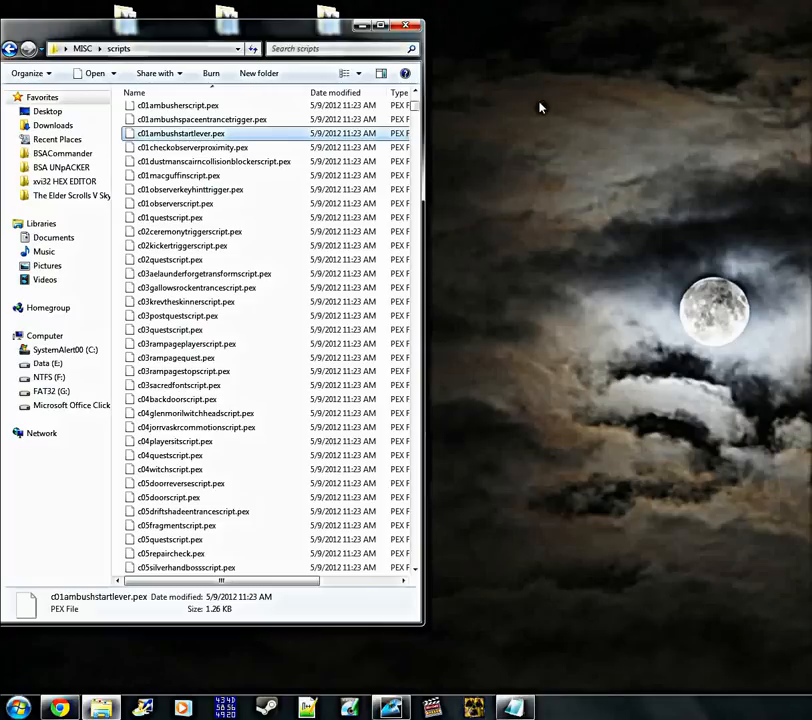
left_click_drag(280, 33, 576, 32)
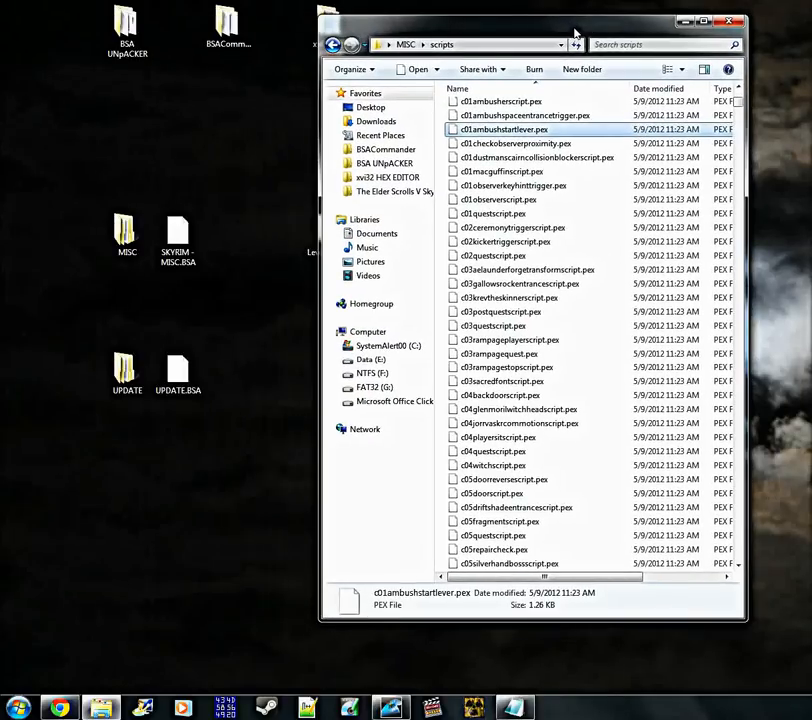
left_click(727, 24)
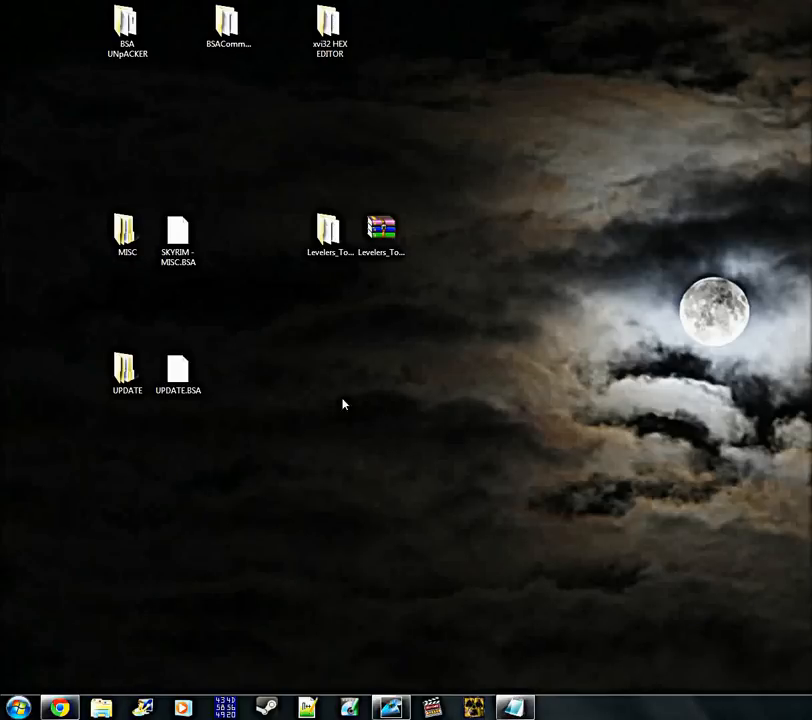
Launch bsacmd from the BSACommander folder on the desktop and open its Pack dialog
left_click(227, 28)
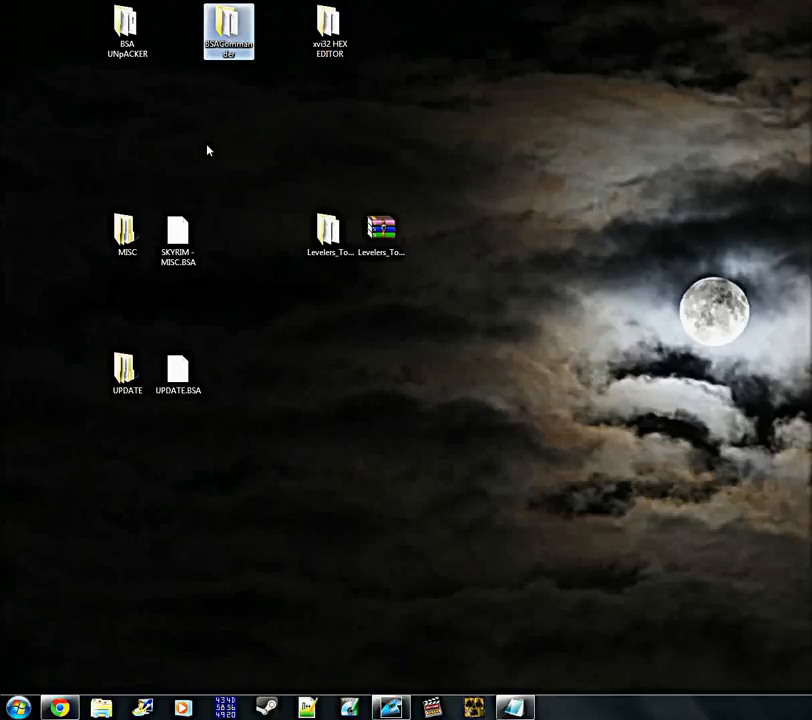
double_click(243, 53)
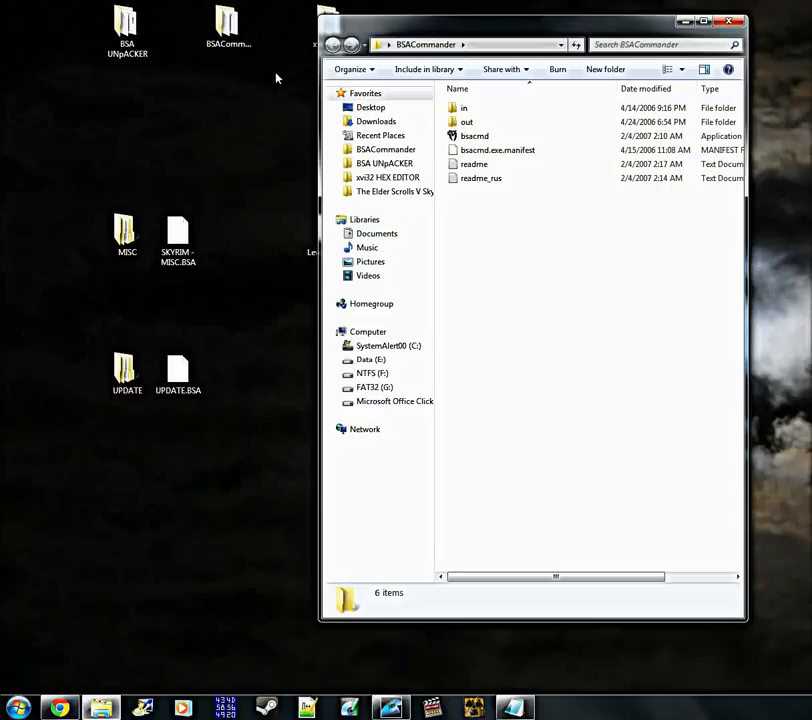
double_click(498, 137)
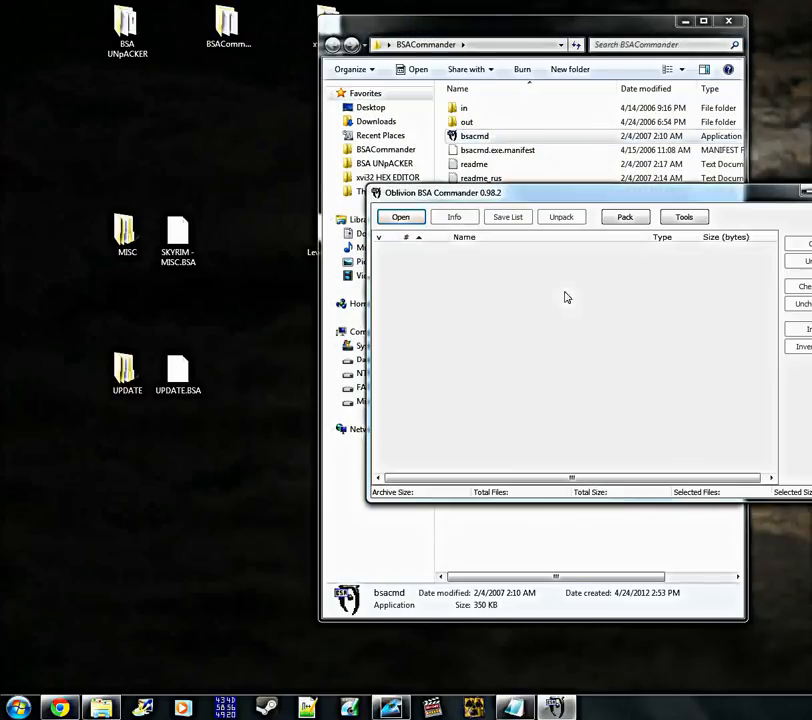
left_click_drag(452, 196, 427, 190)
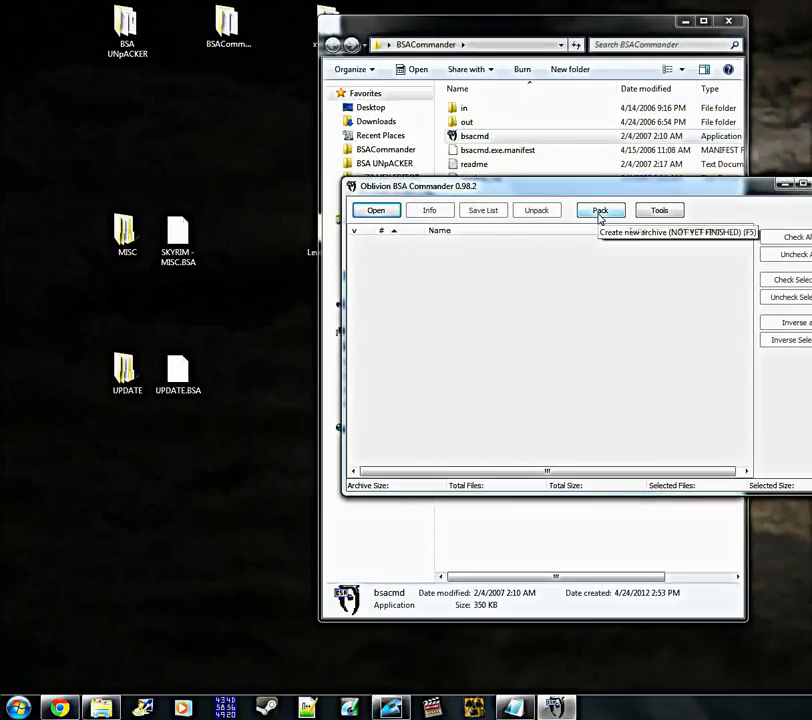
left_click(600, 214)
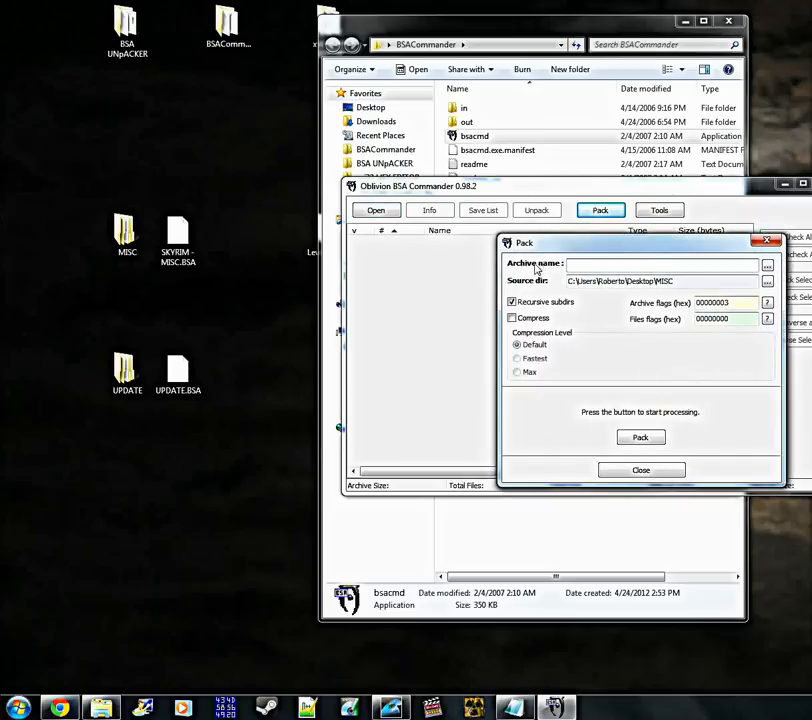
Set the archive to be saved on the Desktop under the name 1.bsa
left_click(767, 265)
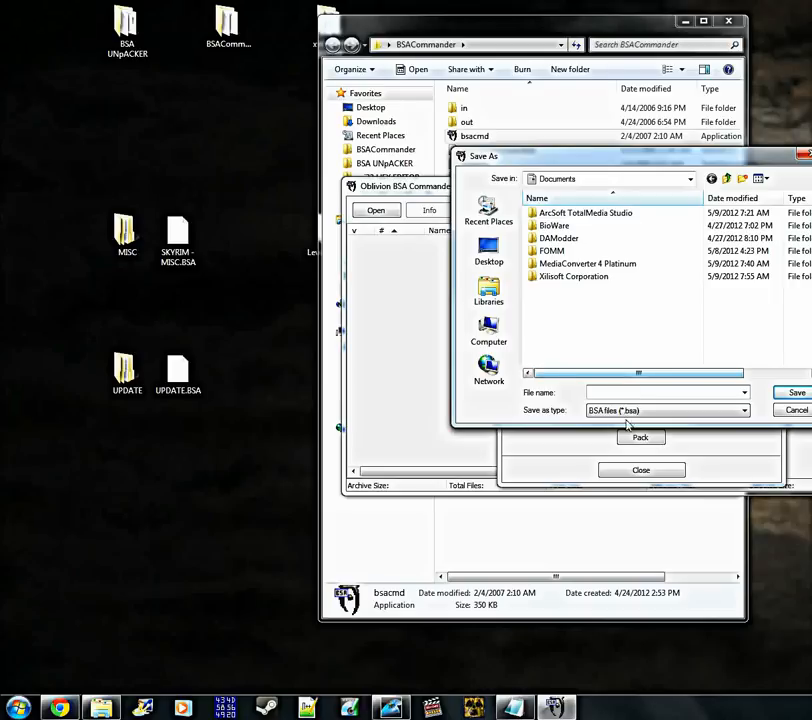
type("1")
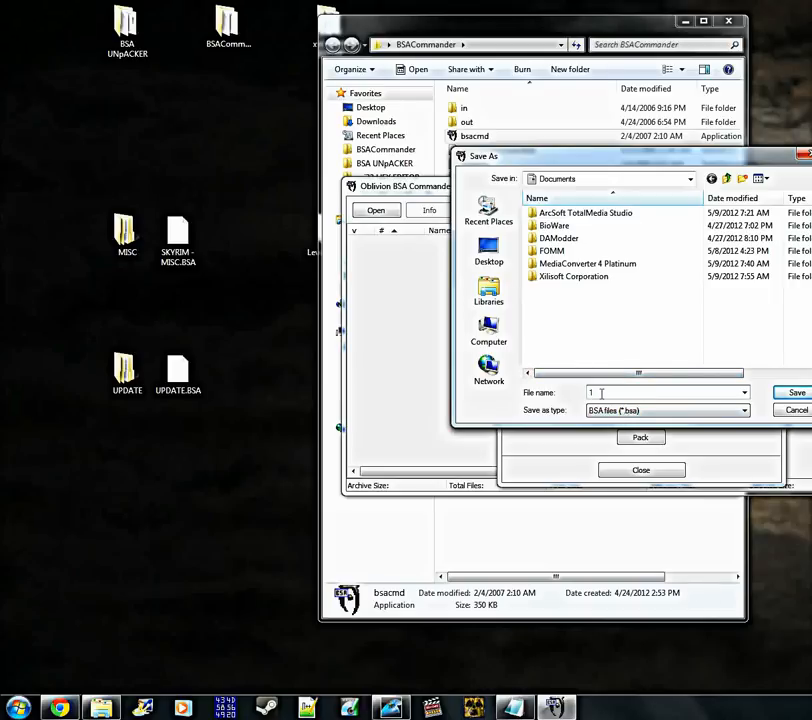
left_click(497, 262)
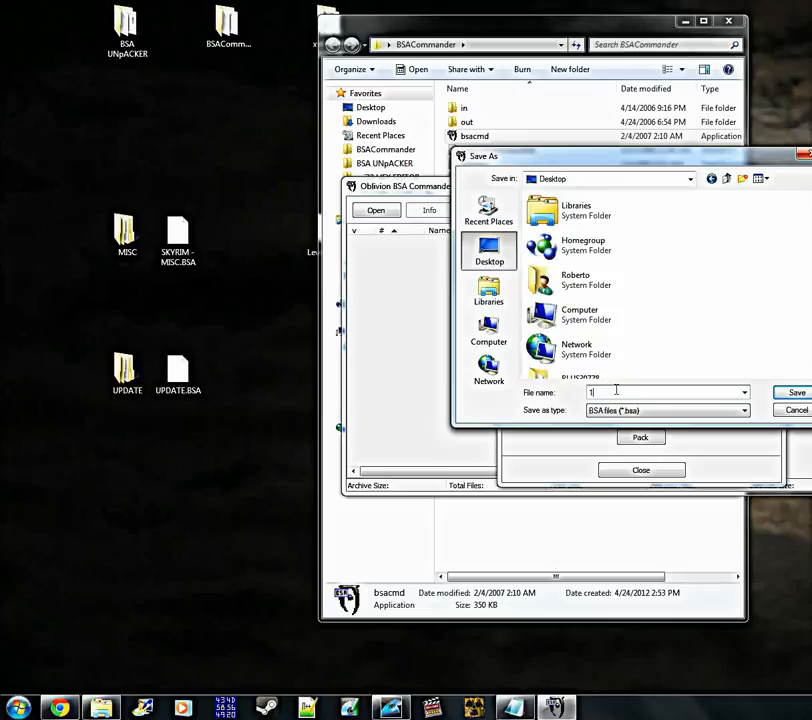
key("BackSpace")
left_click(797, 394)
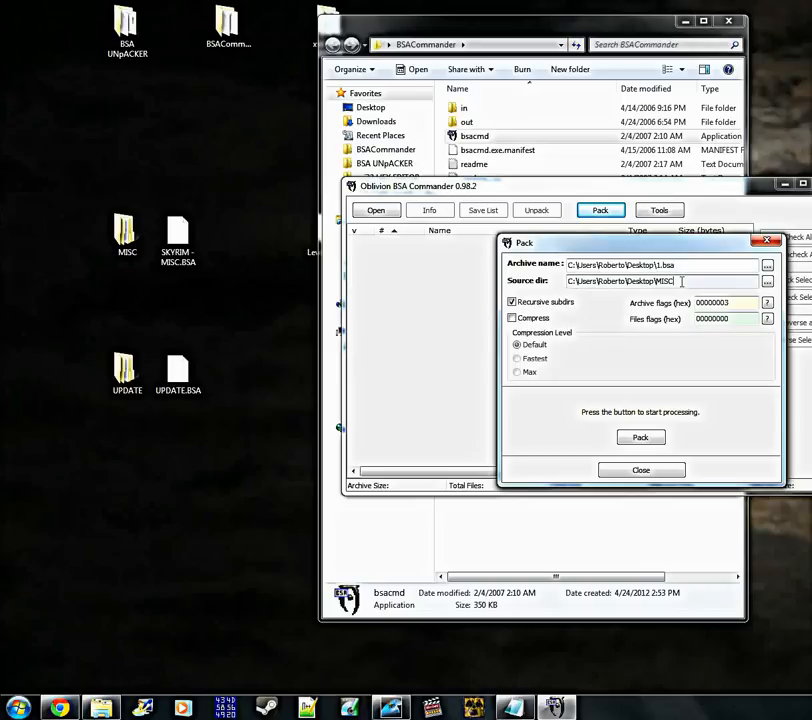
Choose the MISC folder on the Desktop as the source directory for the archive
left_click(768, 283)
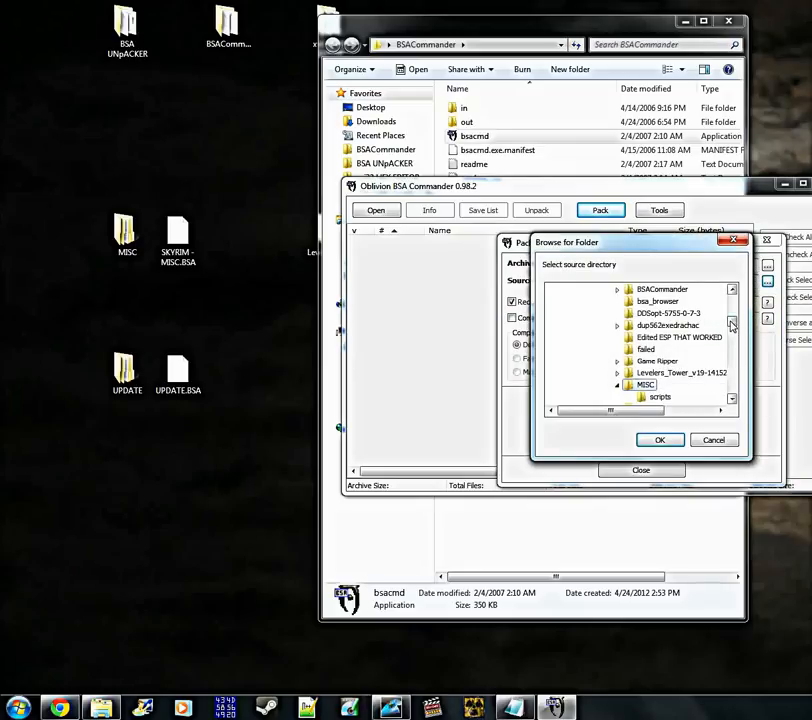
left_click(714, 440)
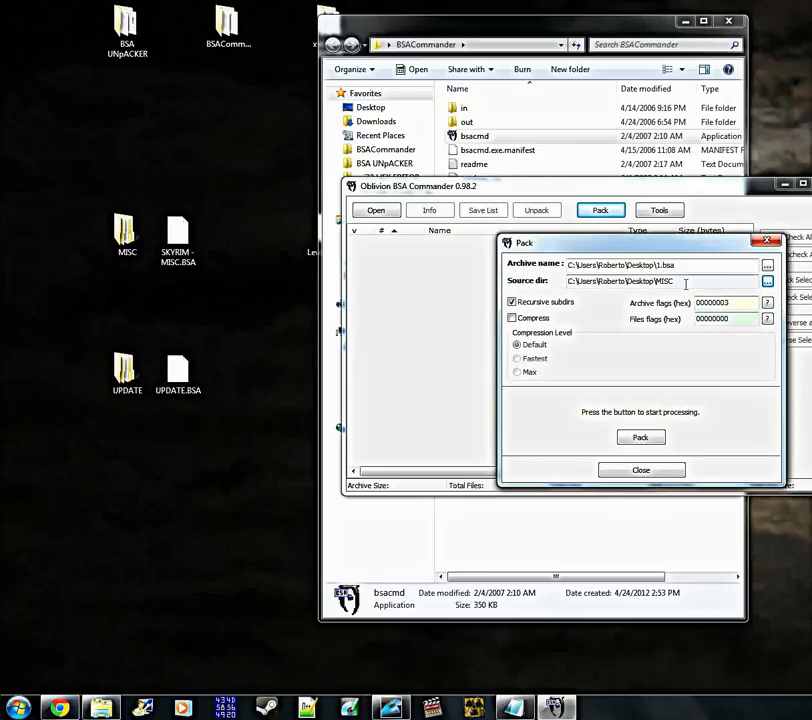
left_click(768, 283)
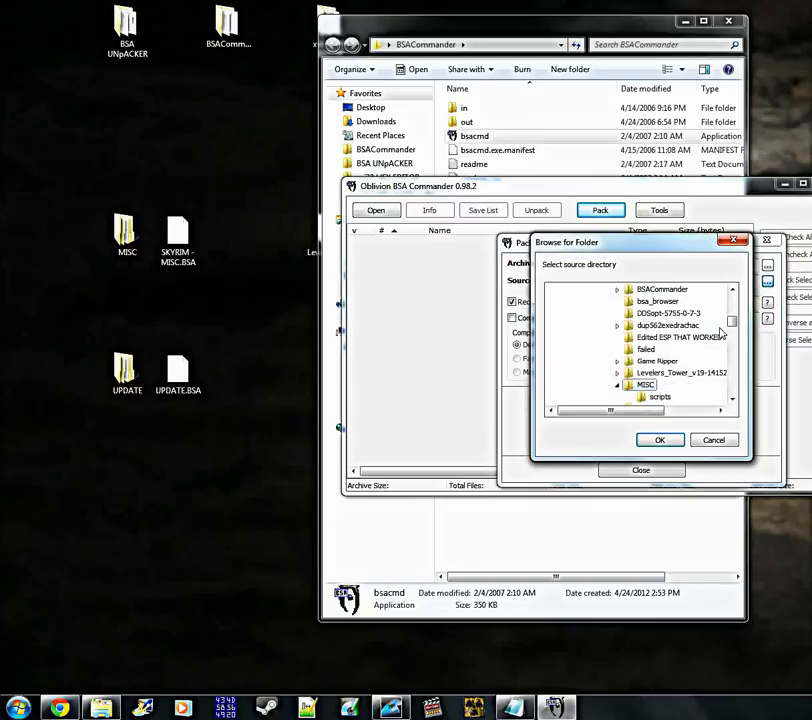
left_click_drag(732, 328, 736, 398)
left_click(562, 290)
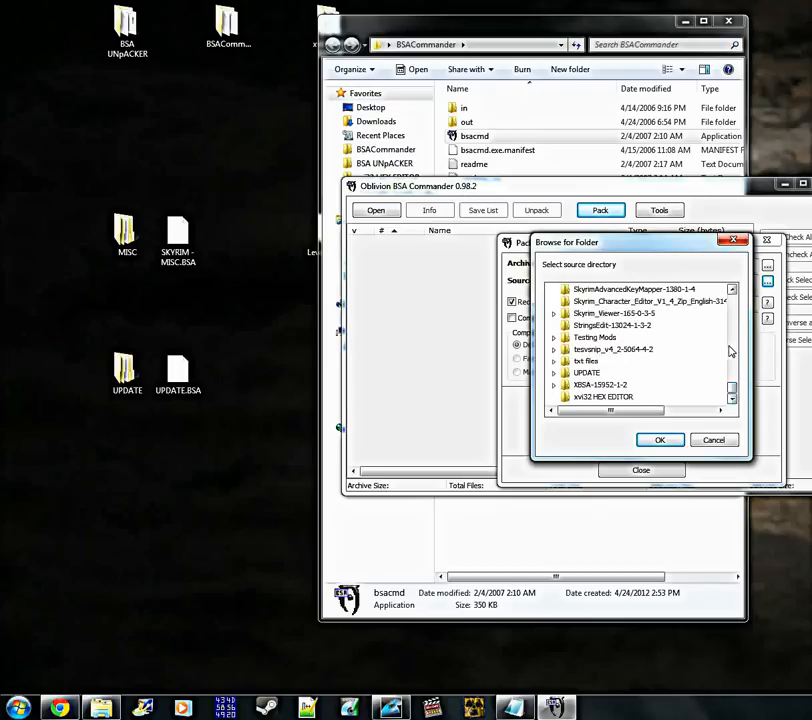
left_click(733, 290)
left_click(733, 290)
left_click(733, 290)
left_click_drag(733, 290, 733, 290)
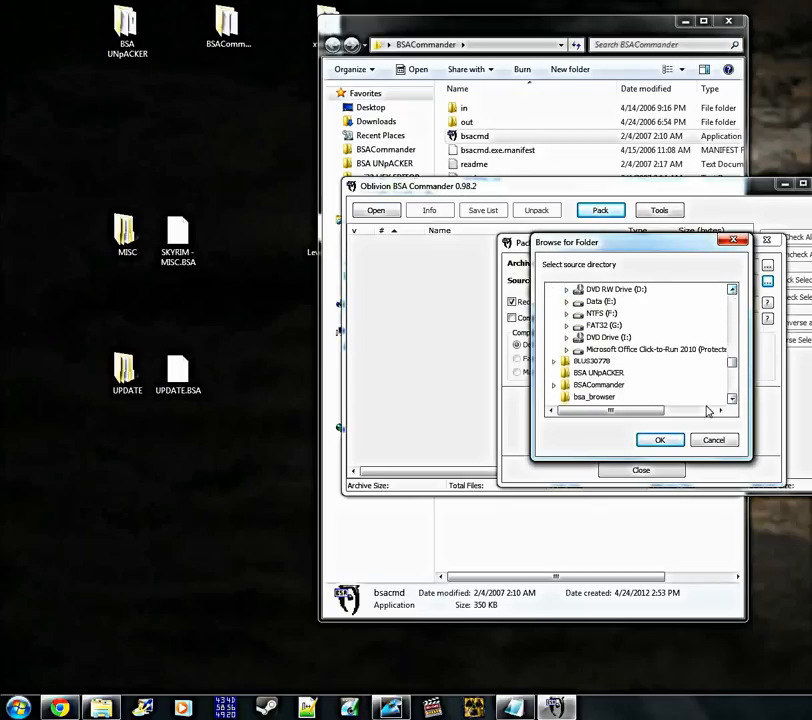
left_click_drag(733, 365, 733, 370)
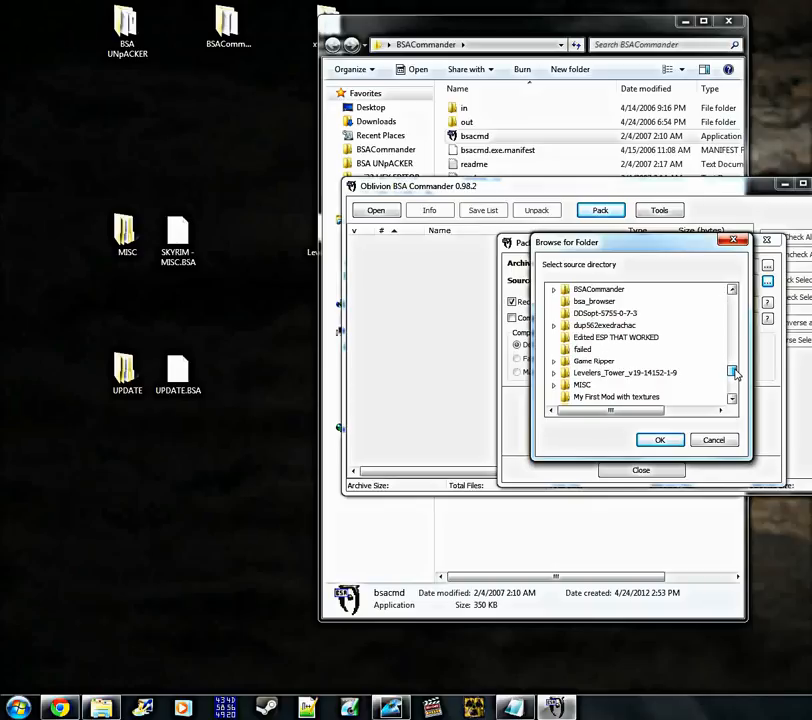
left_click(584, 388)
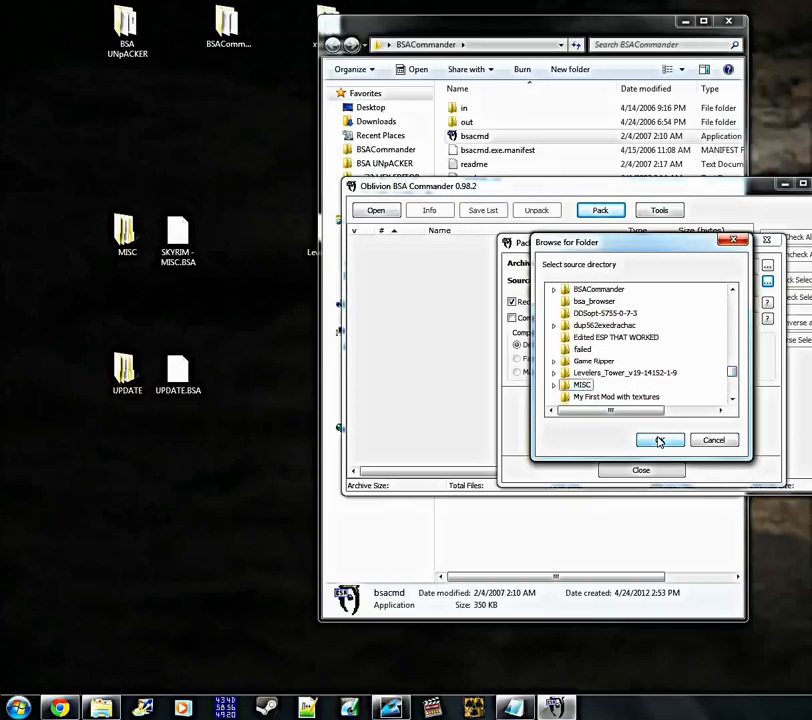
left_click(661, 440)
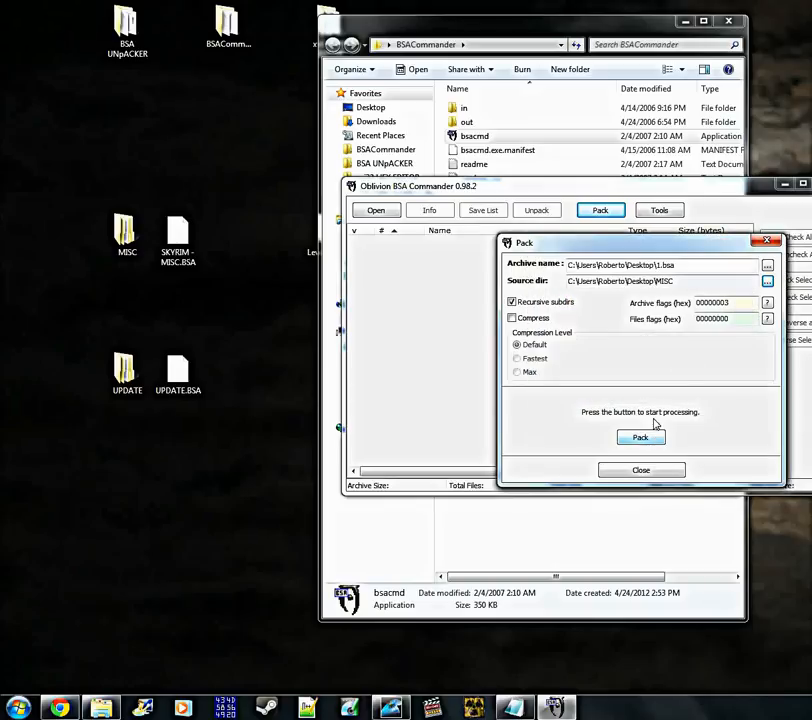
Pack the MISC folder into 1.bsa, and close the Pack dialog and BSA Commander
left_click_drag(700, 281, 563, 287)
left_click(703, 277)
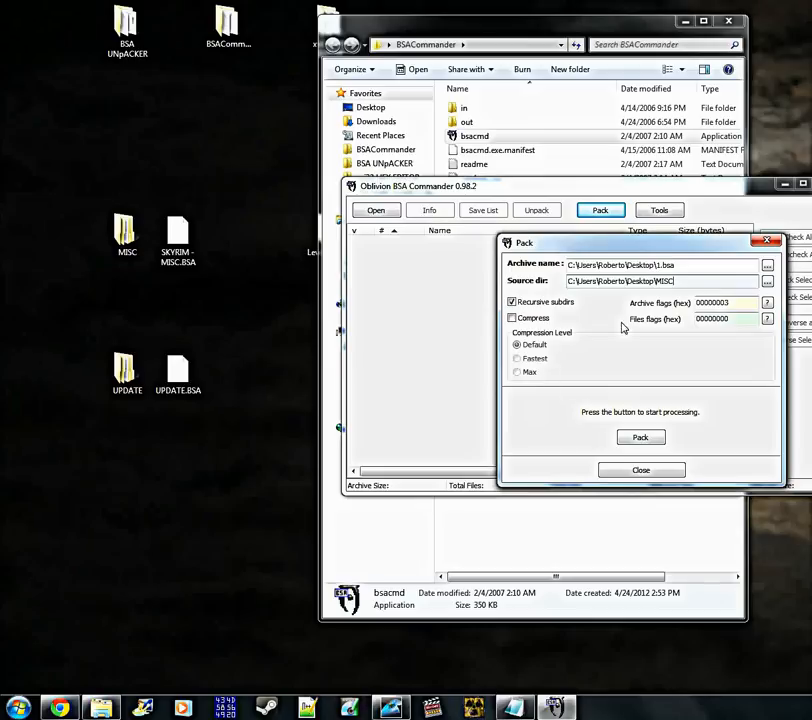
left_click_drag(657, 266, 663, 268)
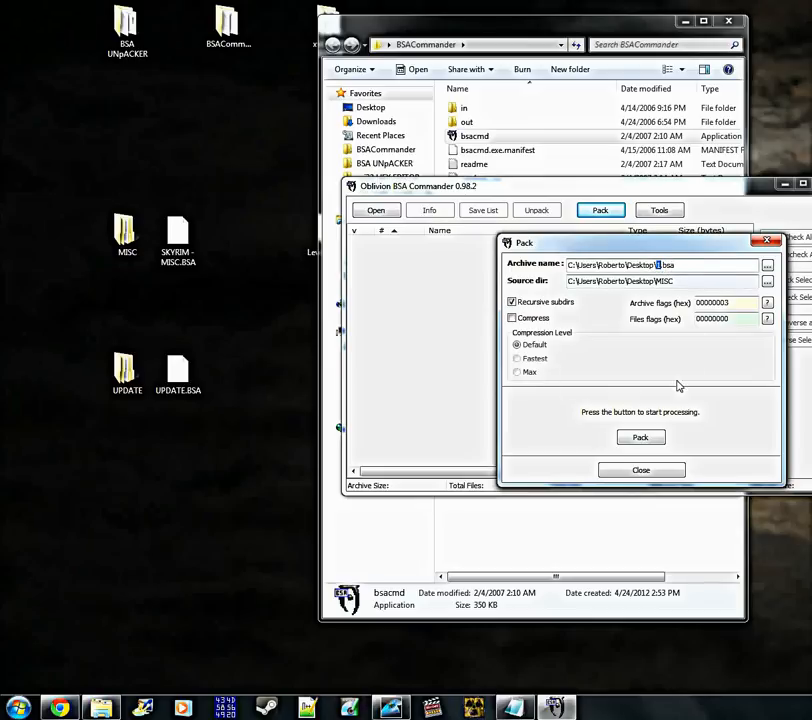
left_click(688, 281)
left_click(659, 443)
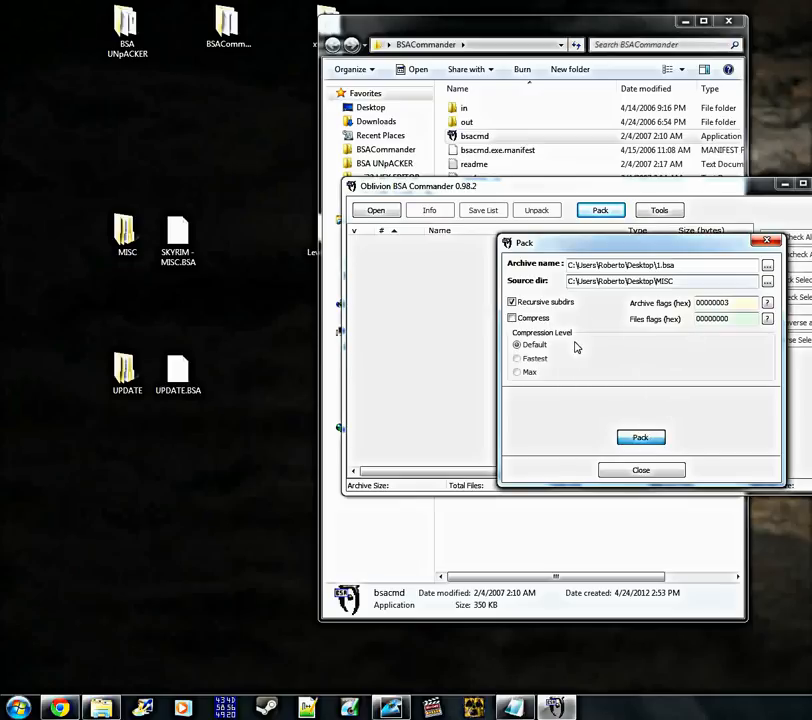
left_click(645, 437)
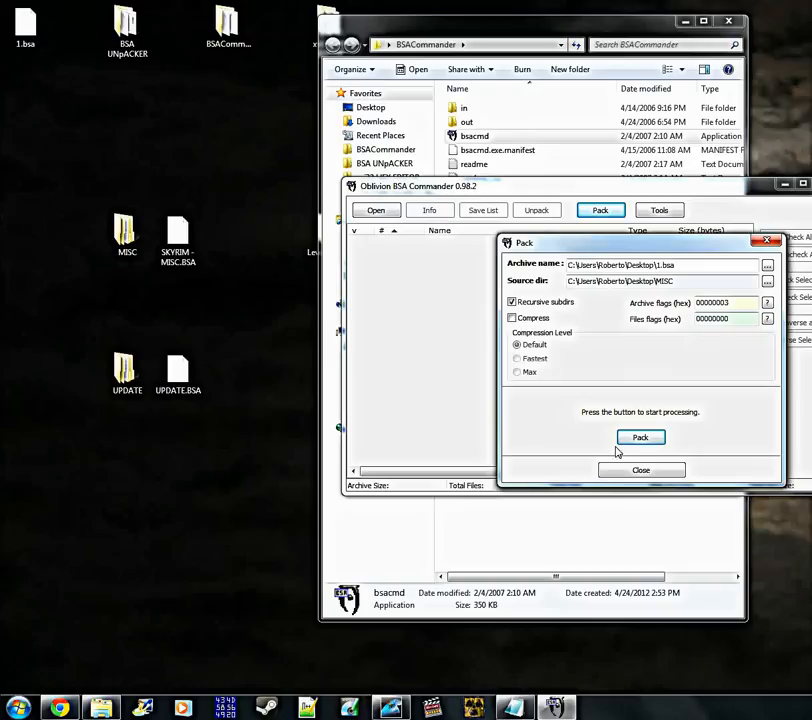
left_click(641, 472)
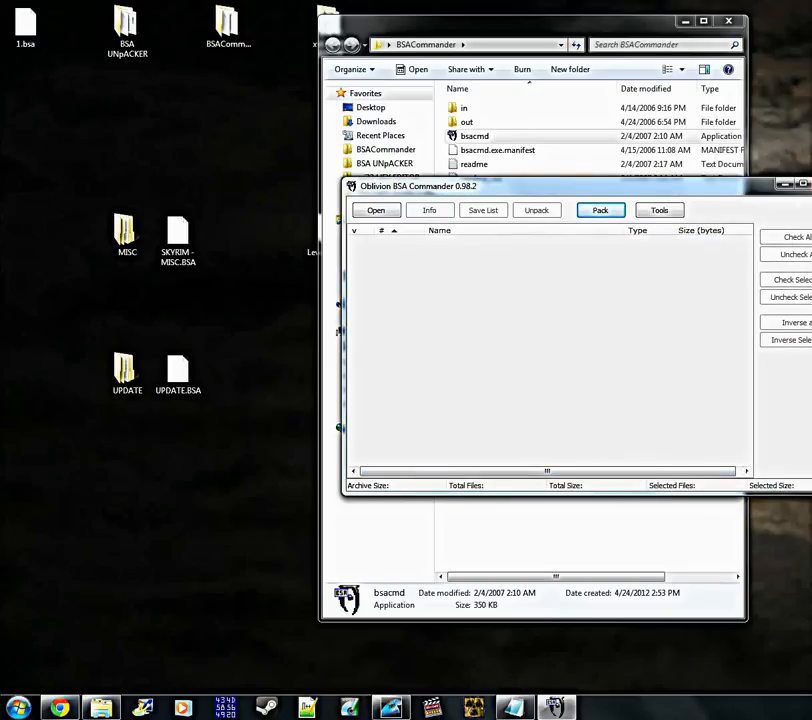
left_click(802, 185)
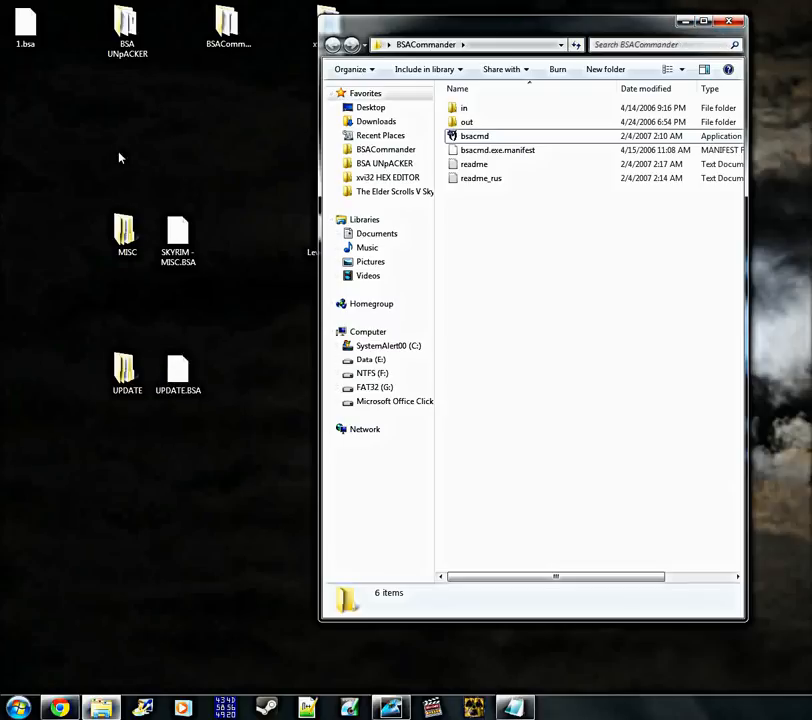
Place 1.bsa beside SKYRIM - MISC.BSA on the desktop and close the BSACommander folder window
left_click_drag(25, 25, 248, 257)
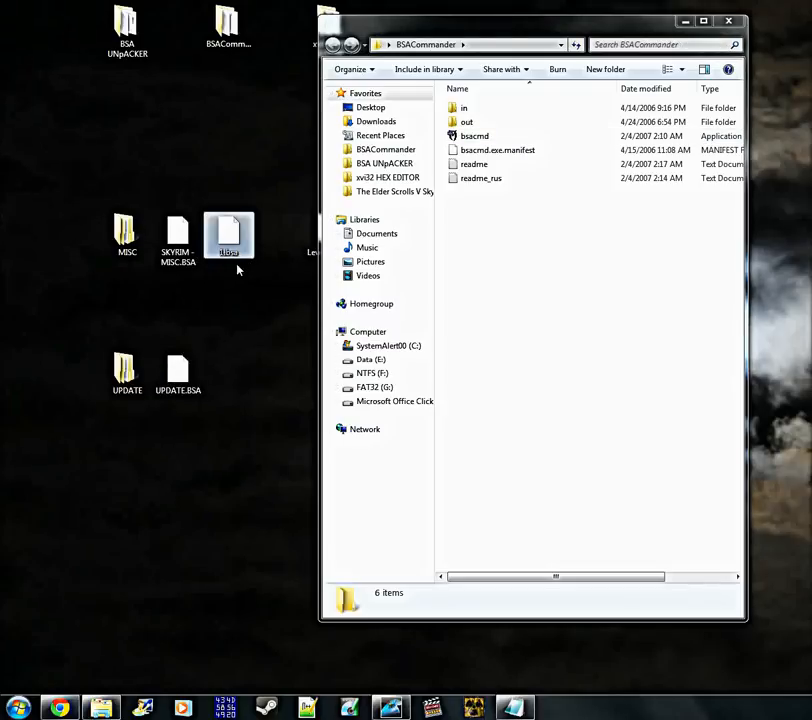
left_click(230, 304)
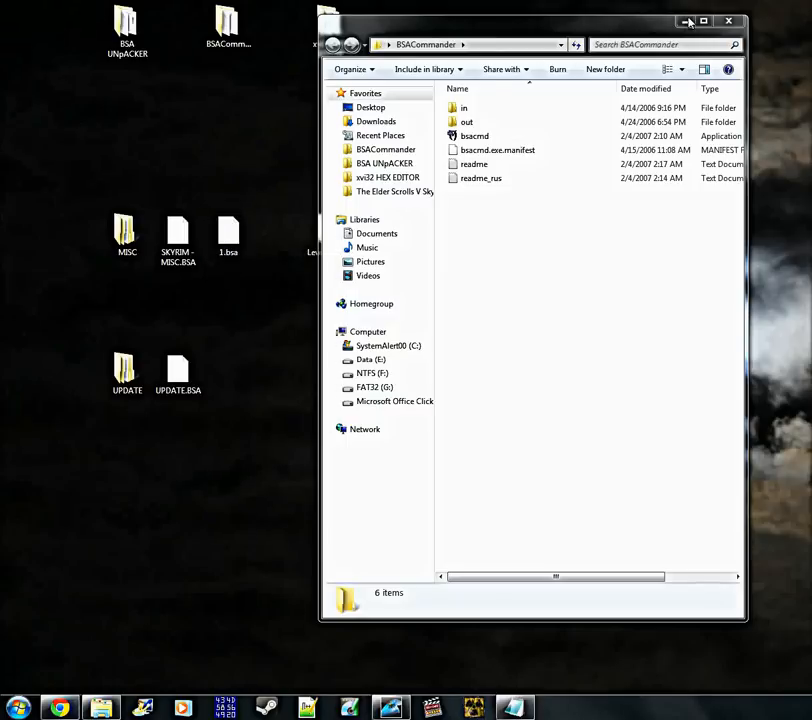
left_click(731, 21)
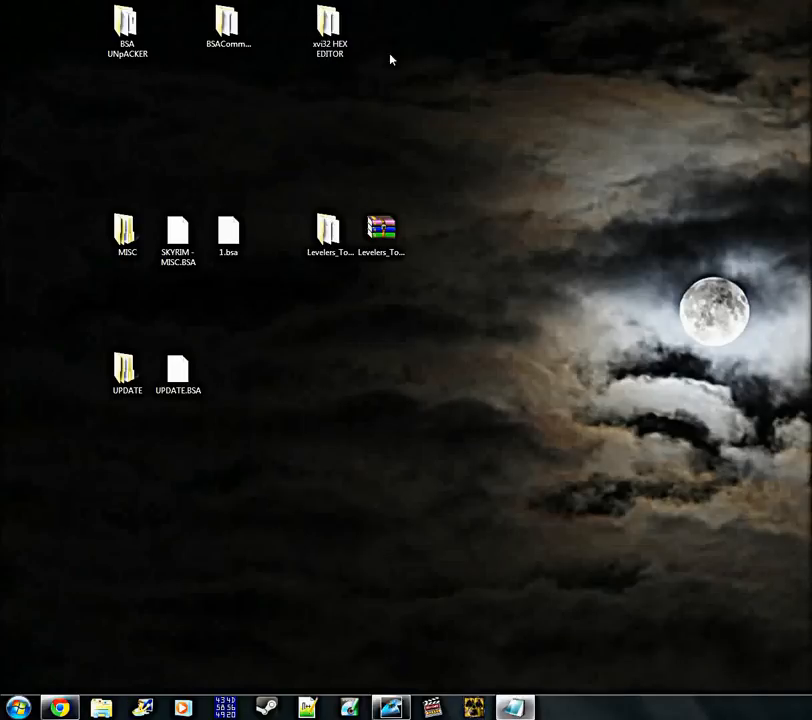
Launch the XVI32 application from the xvi32 HEX EDITOR folder on the desktop
double_click(326, 50)
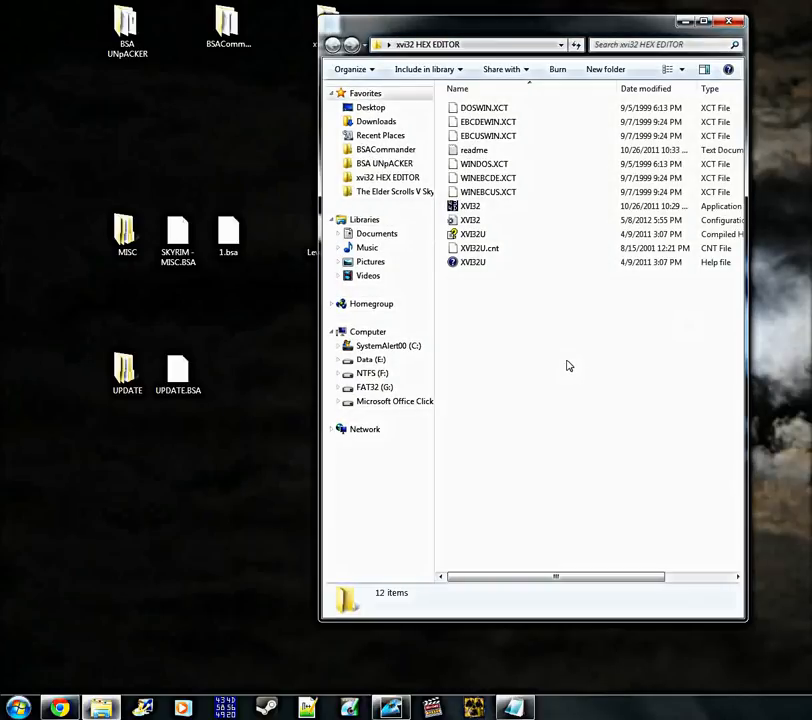
left_click(468, 207)
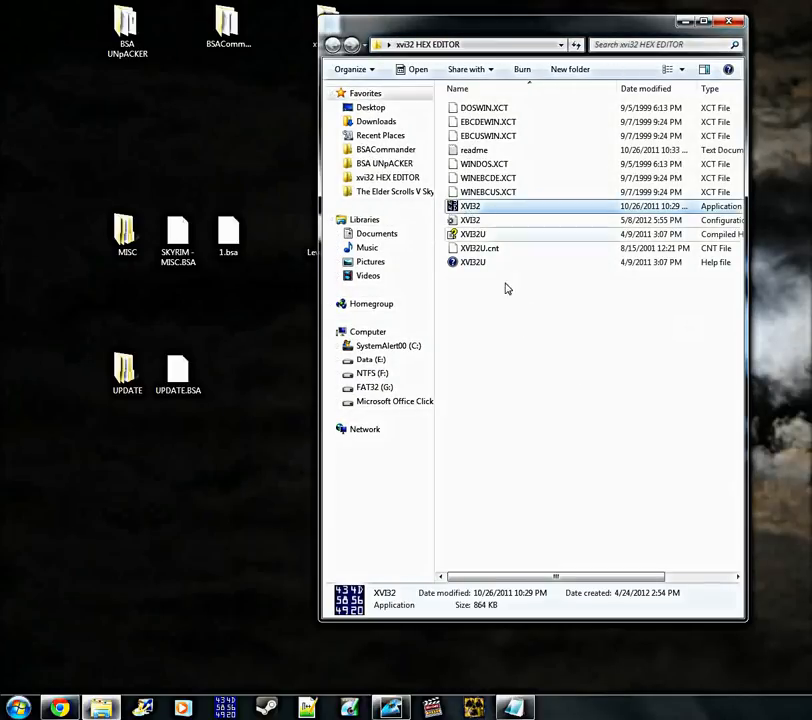
double_click(487, 216)
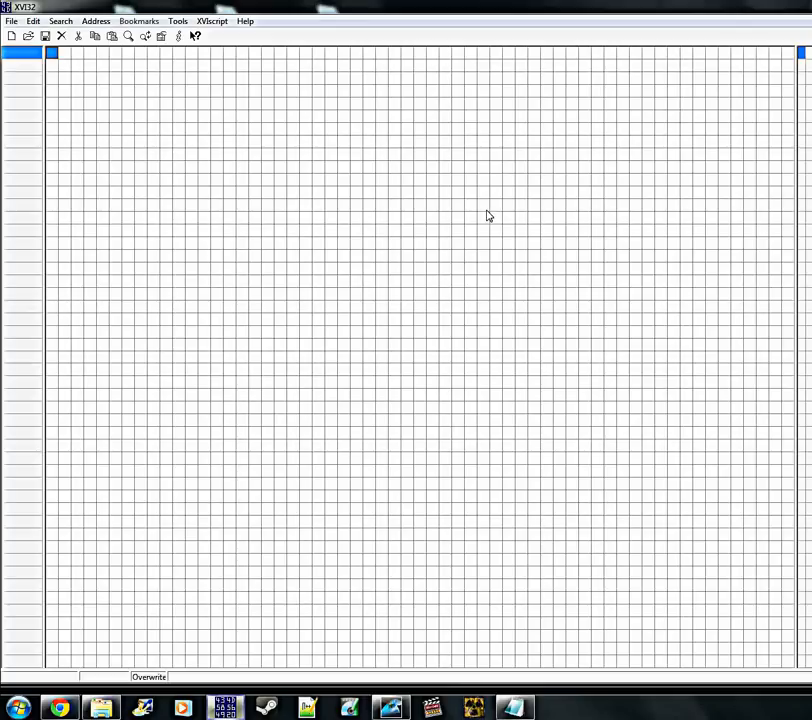
Open 1.bsa from the Desktop in the hex editor
left_click(28, 37)
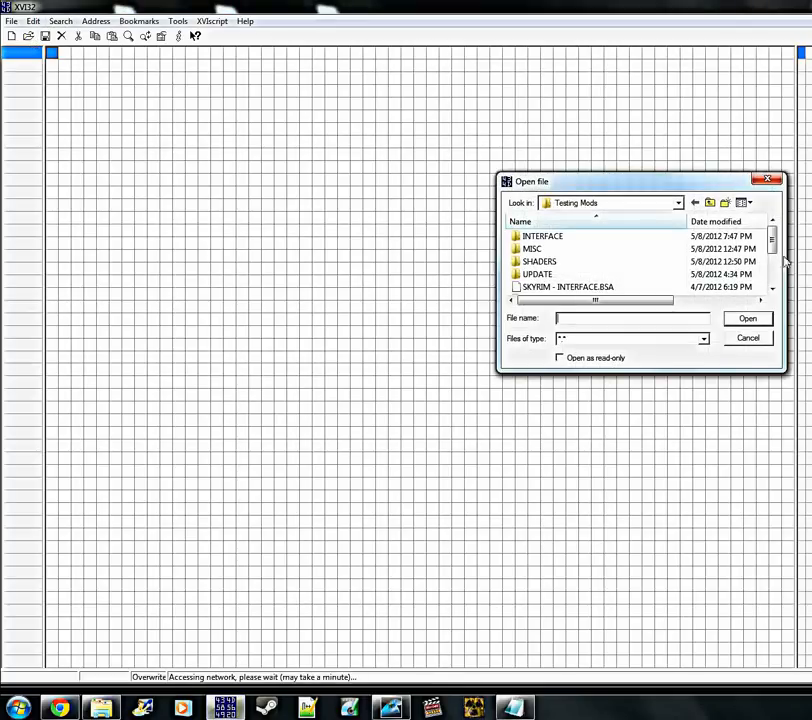
left_click_drag(777, 240, 797, 214)
left_click(677, 203)
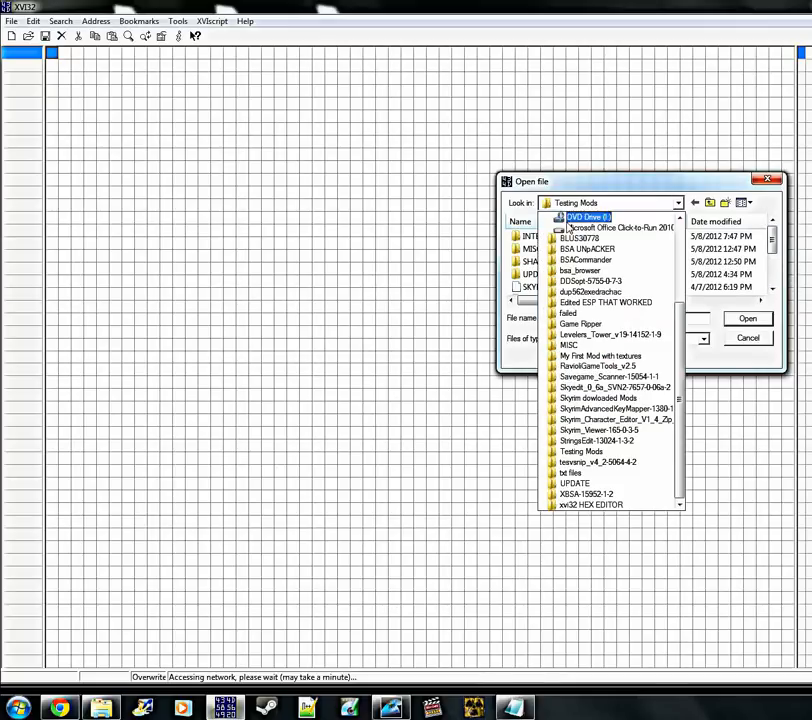
scroll(582, 220, "up", 3)
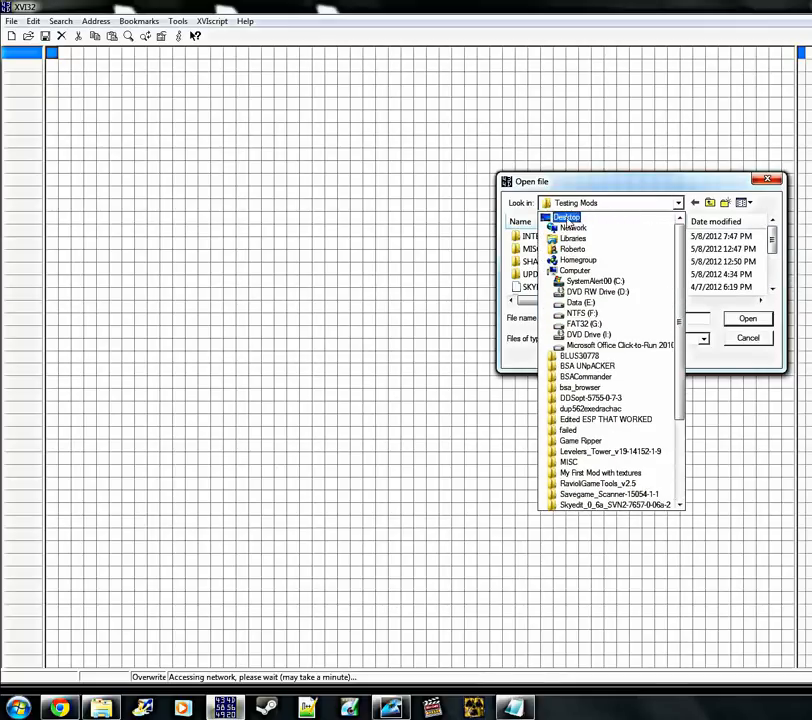
left_click(548, 216)
left_click_drag(772, 266, 776, 292)
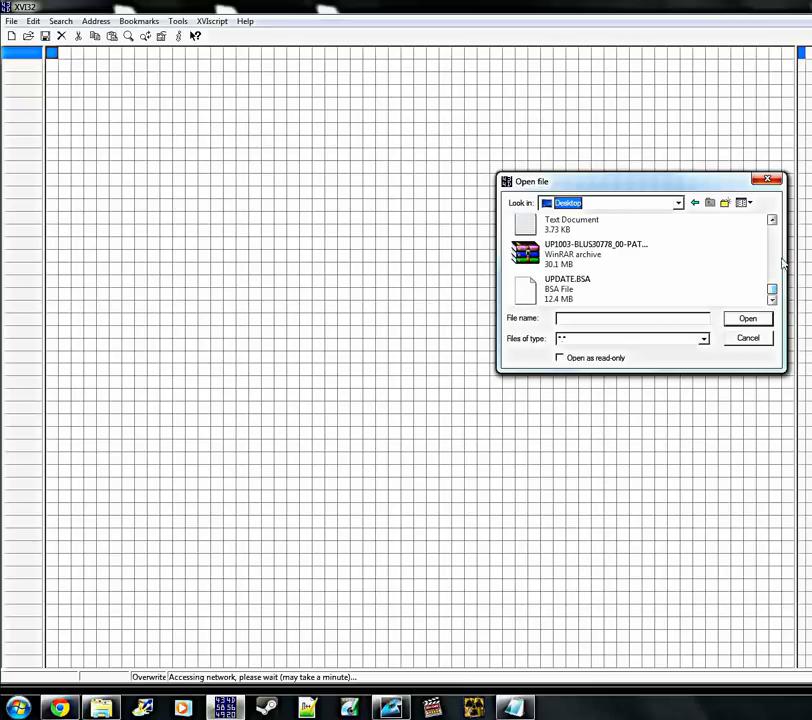
left_click(773, 220)
left_click(773, 220)
left_click(773, 220)
left_click(773, 220)
left_click(773, 220)
left_click(773, 220)
left_click(773, 220)
left_click(773, 220)
left_click(773, 220)
left_click(773, 220)
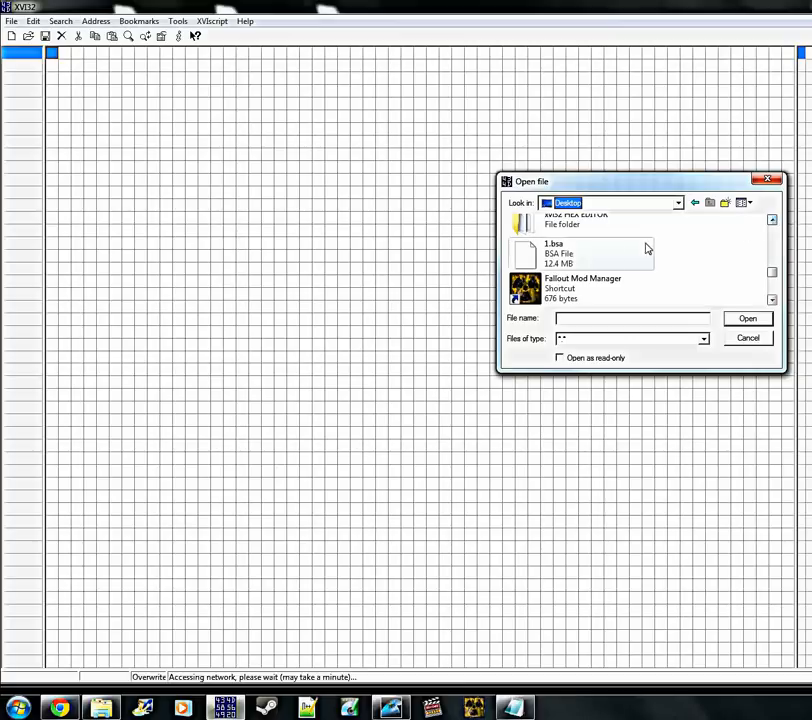
left_click(558, 264)
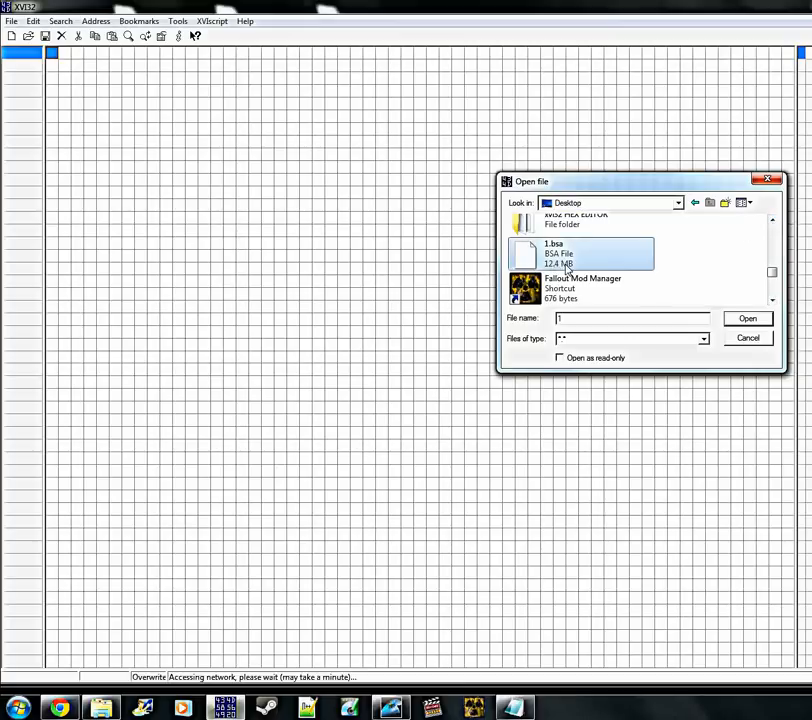
left_click(732, 321)
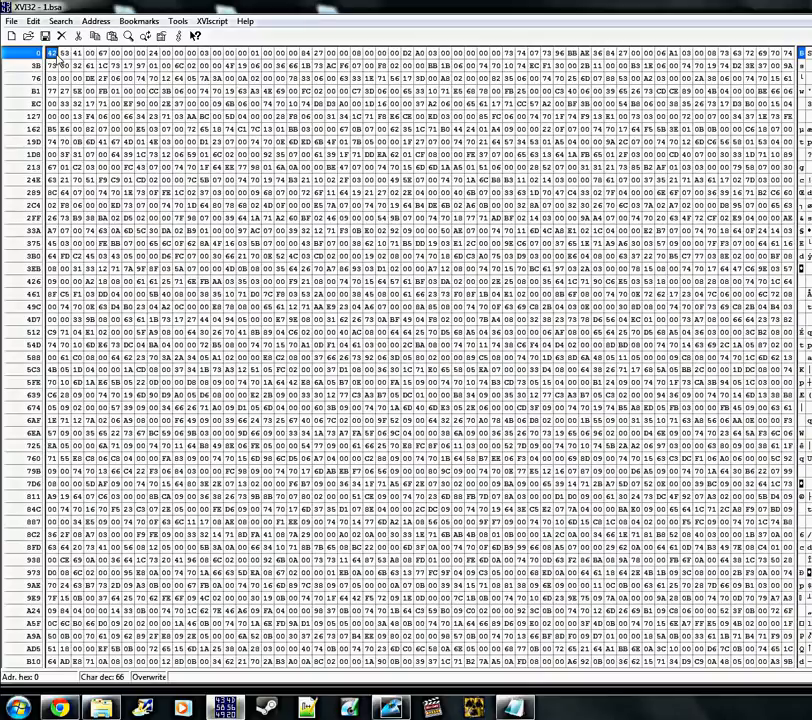
Overwrite the header byte at address 4 of 1.bsa with 68, save the file and exit XVI32
key("Right")
key("Right")
key("Right")
left_click(103, 55)
type("68")
left_click(46, 38)
key("alt+F4")
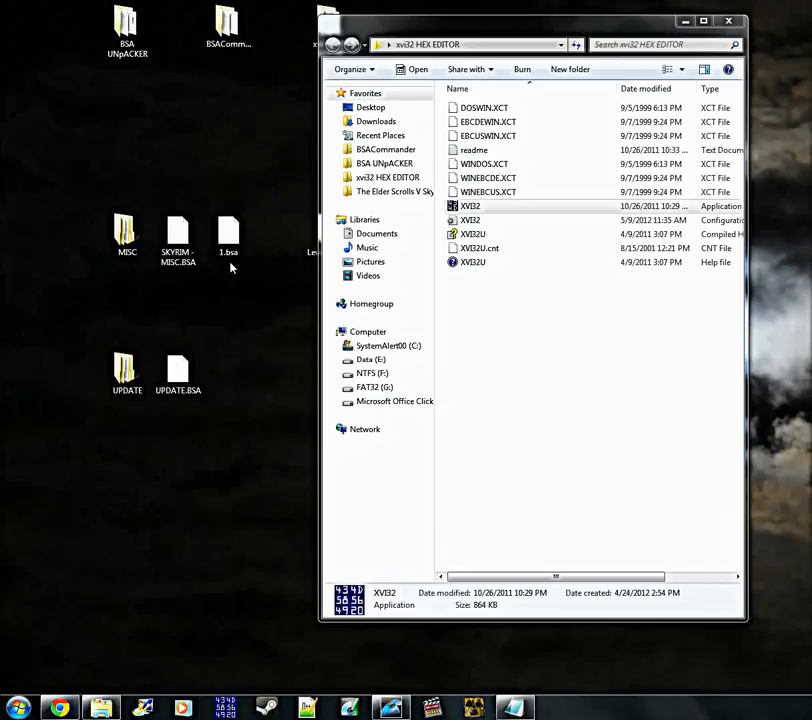
Copy the full file name of SKYRIM - MISC.BSA, including its extension, and leave that file selected on the desktop
left_click(184, 267)
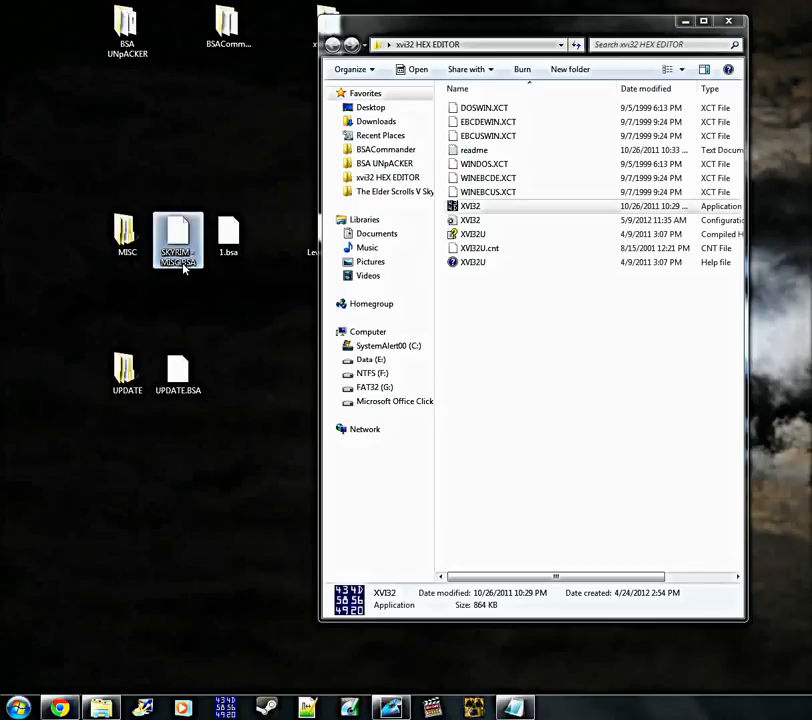
left_click(186, 266)
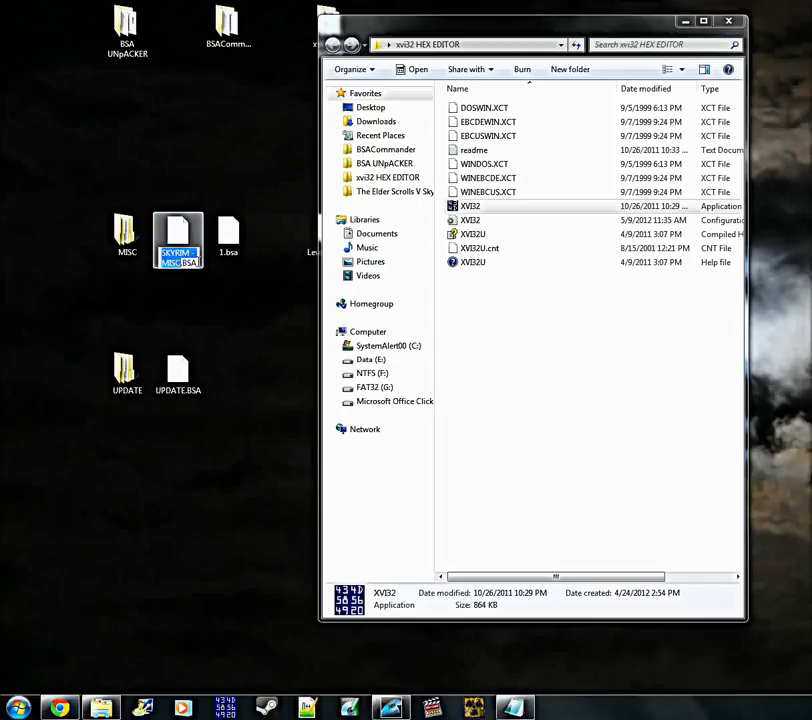
left_click(198, 261)
left_click_drag(199, 261, 151, 251)
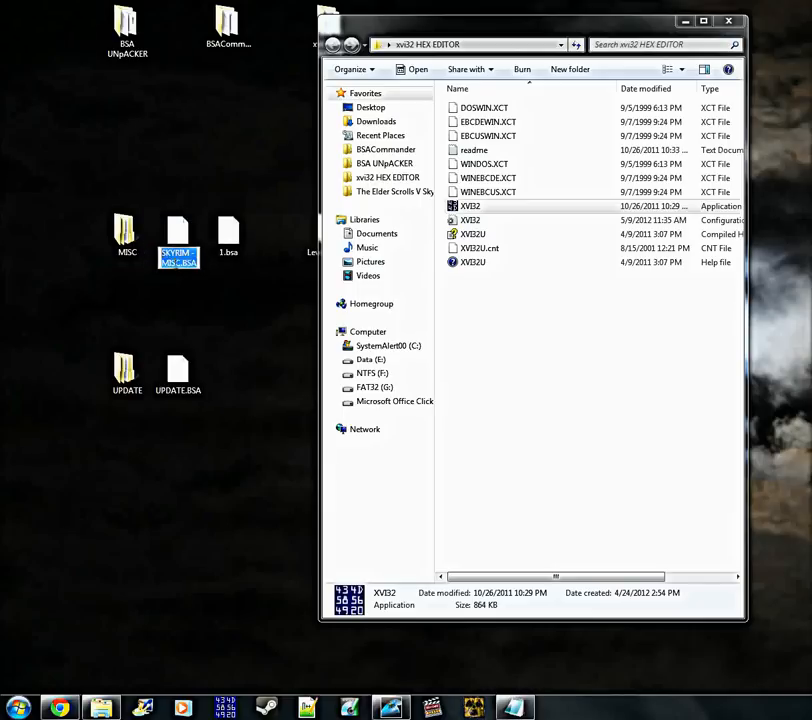
right_click(180, 265)
left_click(221, 310)
left_click(192, 268)
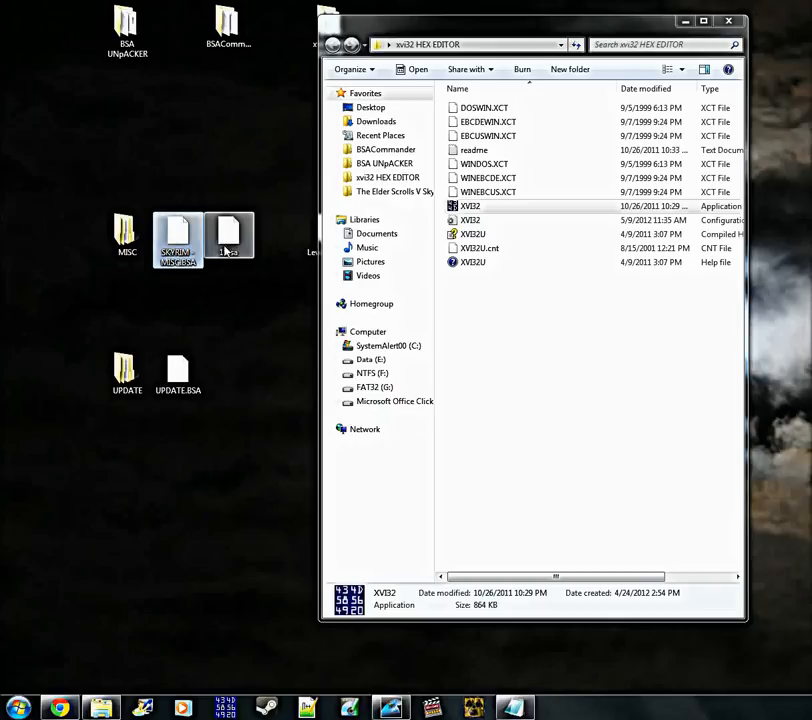
left_click(196, 281)
left_click(184, 256)
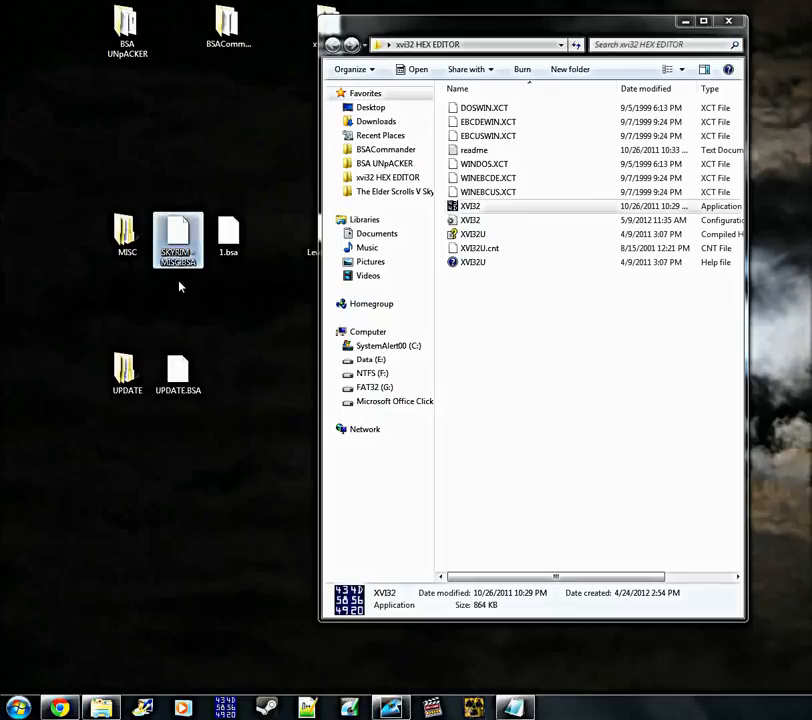
Move the original SKYRIM - MISC.BSA into the MISC folder, put 1.bsa in its place and rename it SKYRIM - MISC.BSA
left_click_drag(180, 255, 126, 236)
left_click_drag(222, 266, 172, 263)
right_click(176, 244)
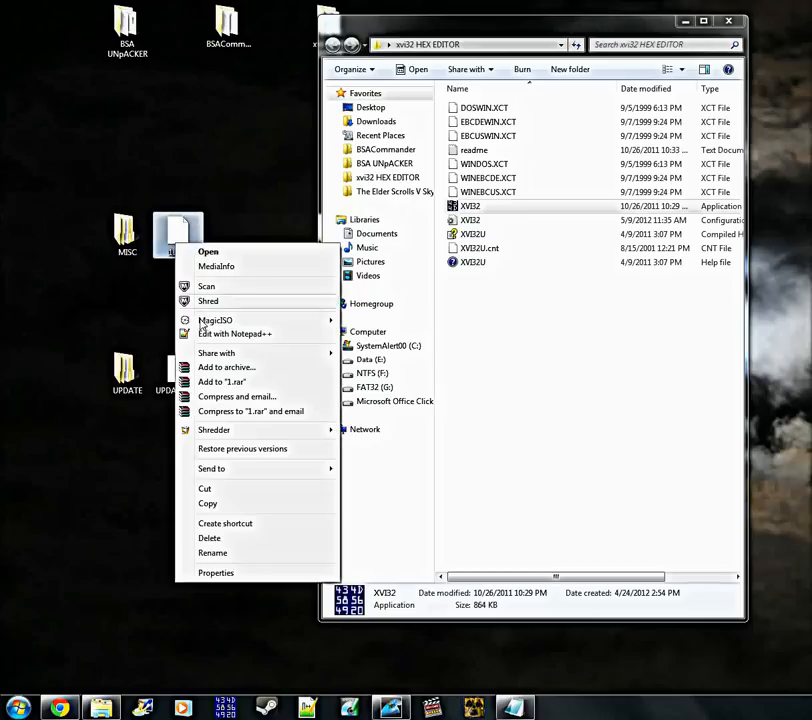
left_click(222, 553)
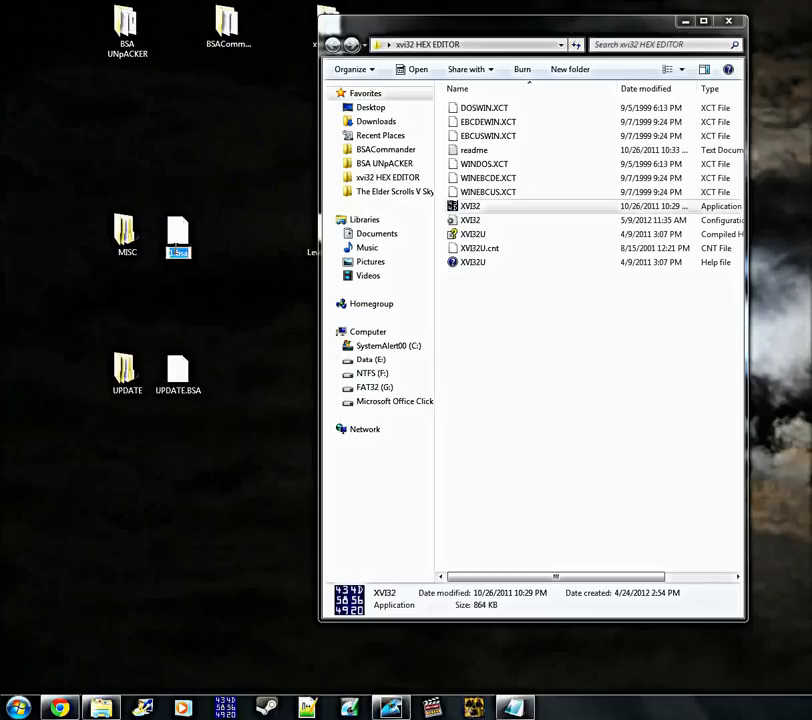
right_click(180, 252)
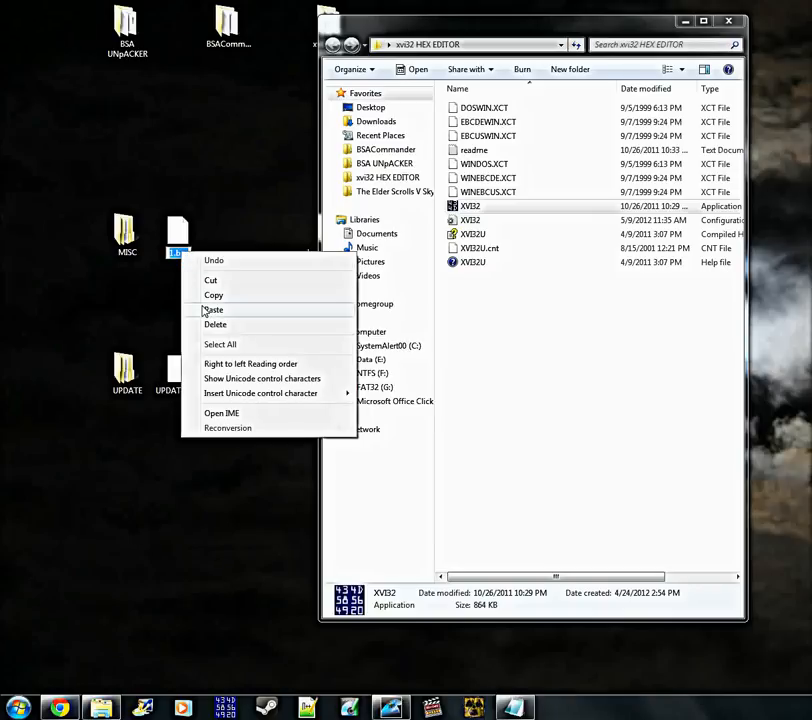
left_click(212, 310)
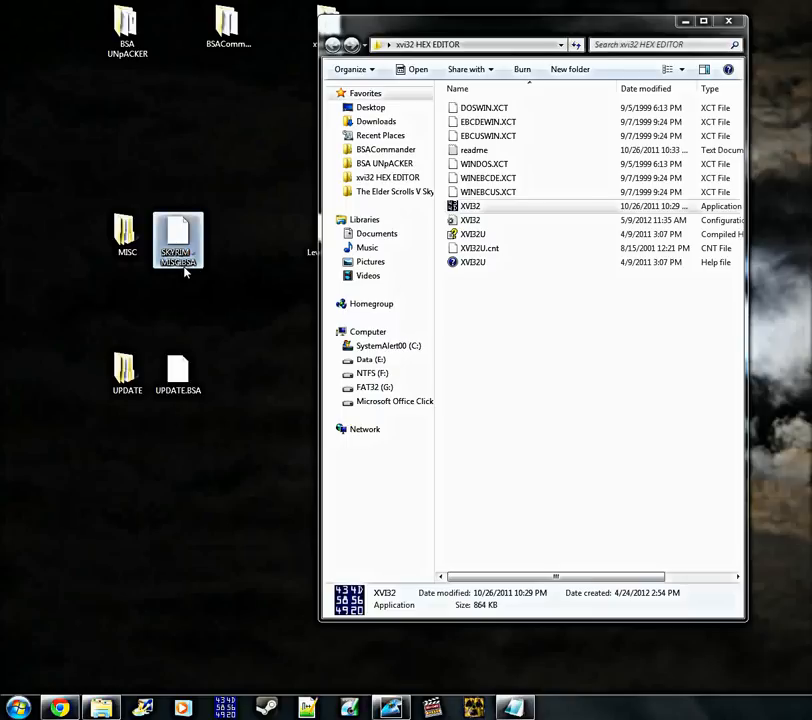
left_click(185, 302)
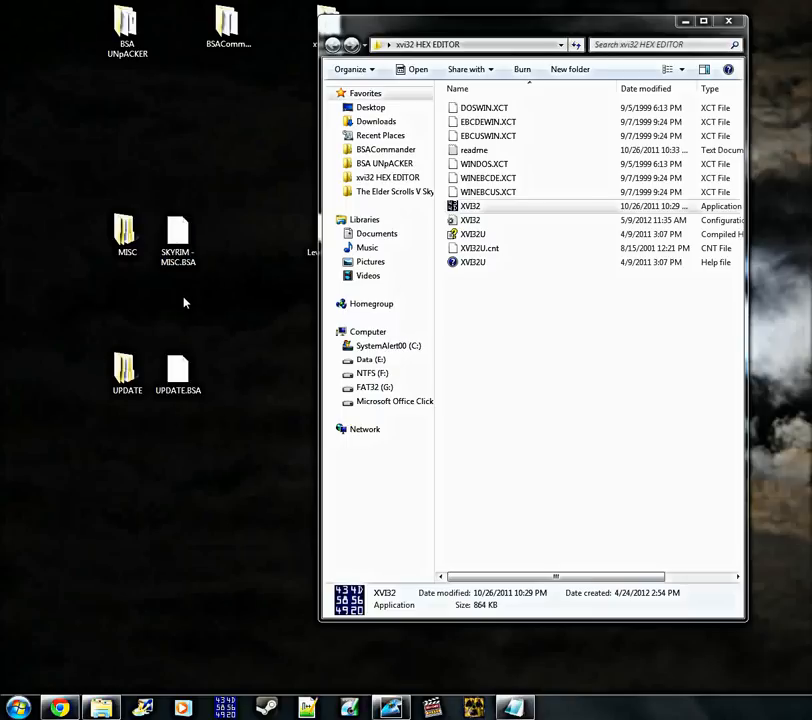
Move SKYRIM - MISC.BSA and the MISC folder higher up on the desktop, and close the xvi32 HEX EDITOR folder window
left_click_drag(180, 248, 125, 180)
left_click_drag(131, 254, 77, 181)
left_click(136, 264)
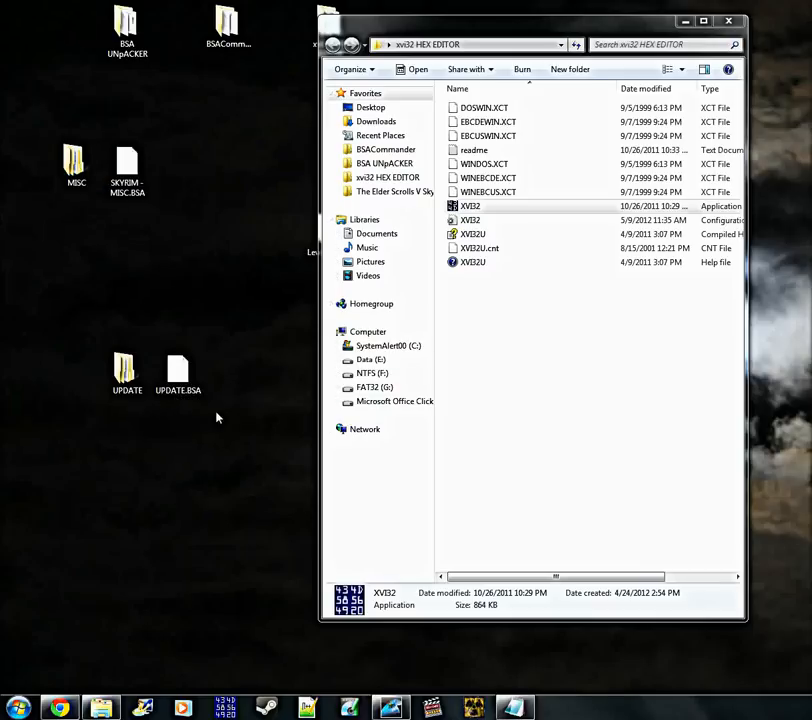
left_click(578, 390)
left_click(729, 20)
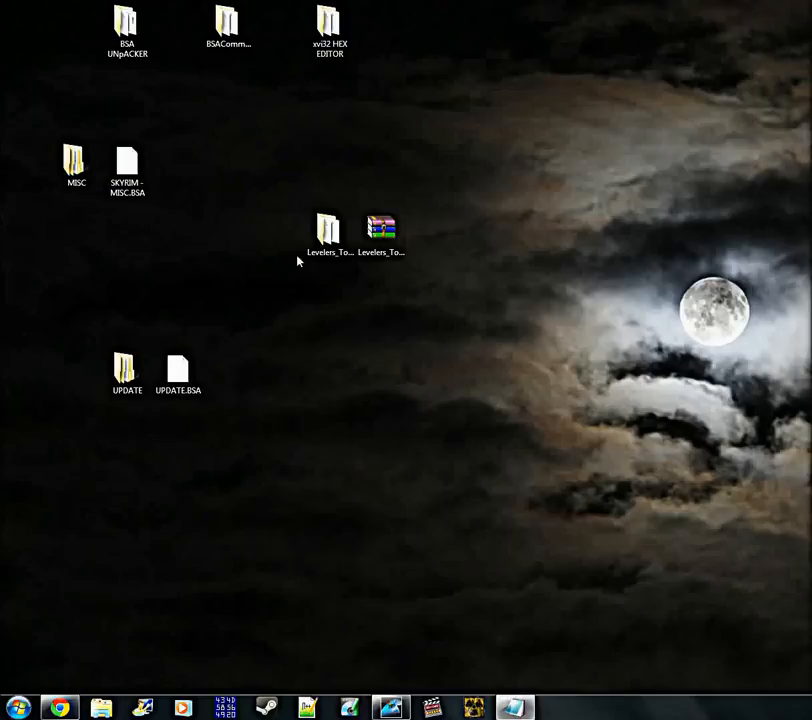
Launch bsacmd from the BSACommander folder on the desktop
double_click(225, 45)
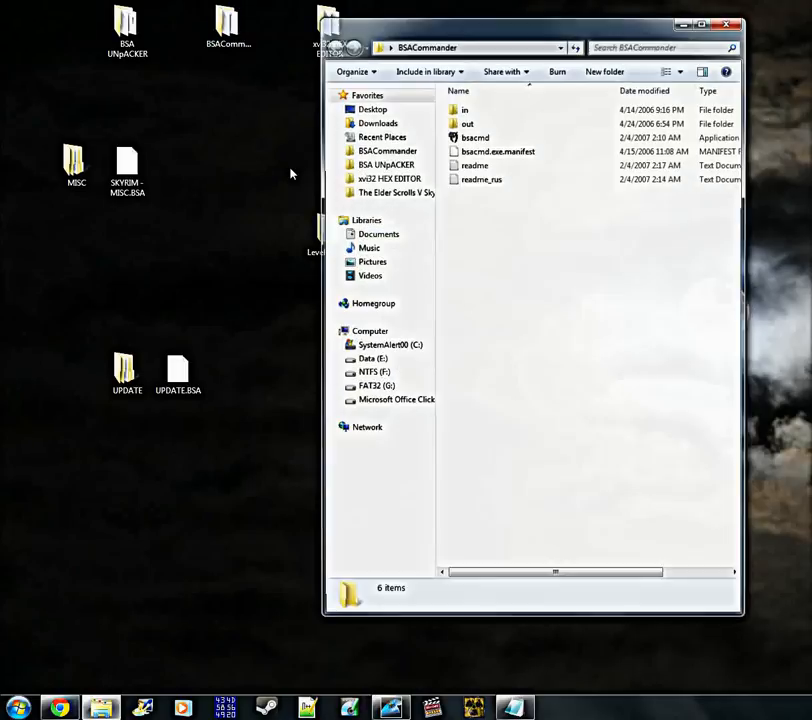
double_click(490, 138)
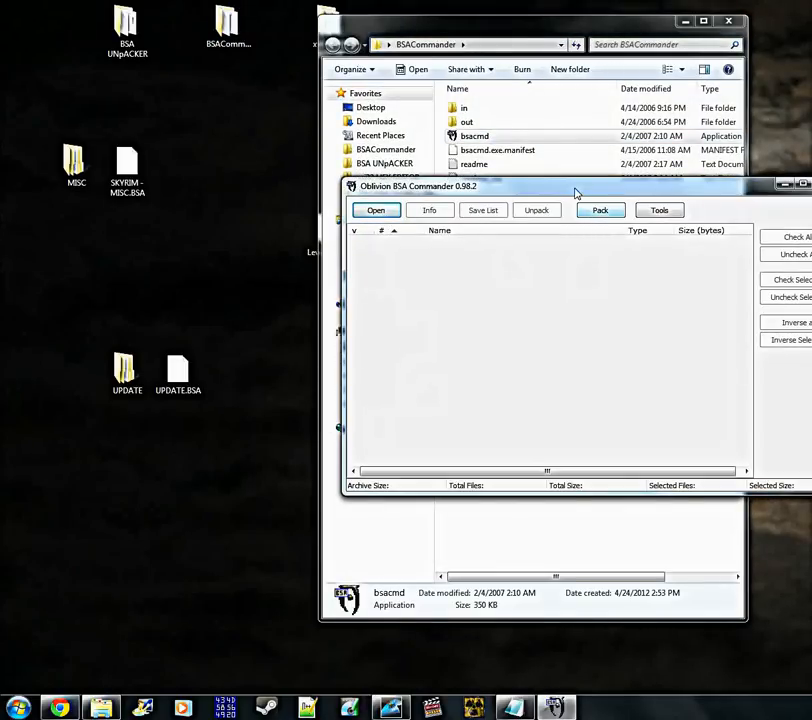
left_click_drag(576, 190, 569, 213)
Begin packing a new archive and set its output file to 2.bsa on the Desktop
left_click(600, 238)
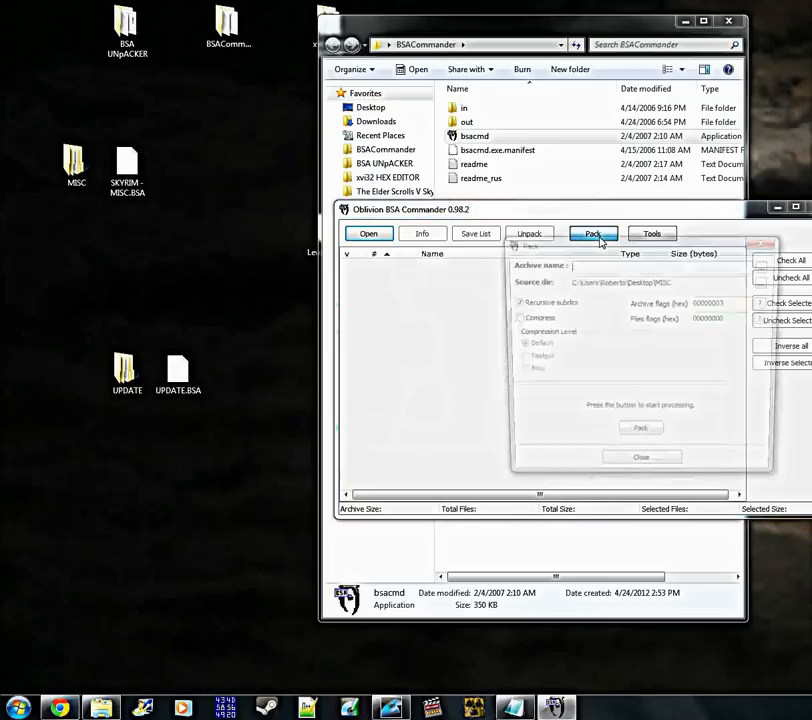
left_click(566, 265)
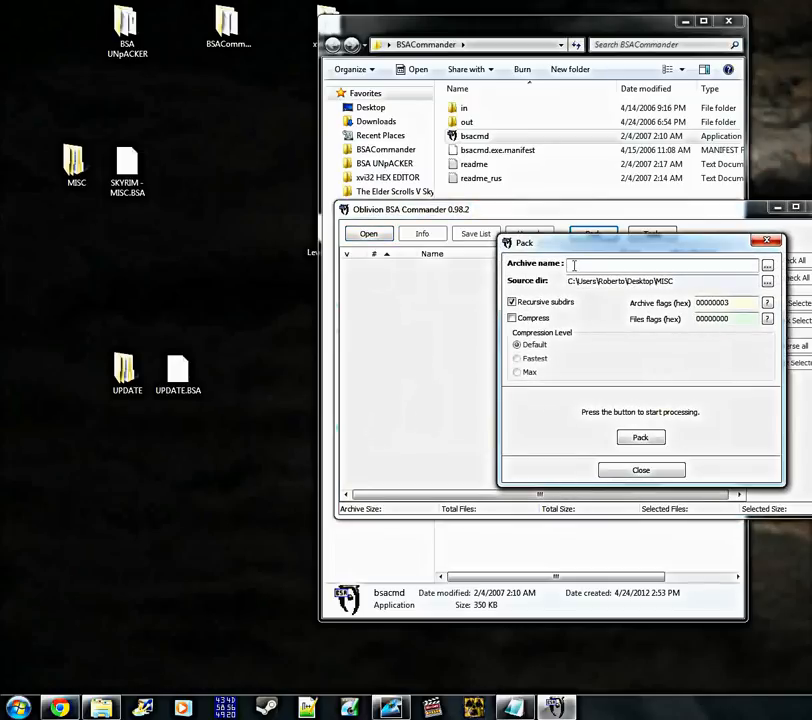
left_click(768, 267)
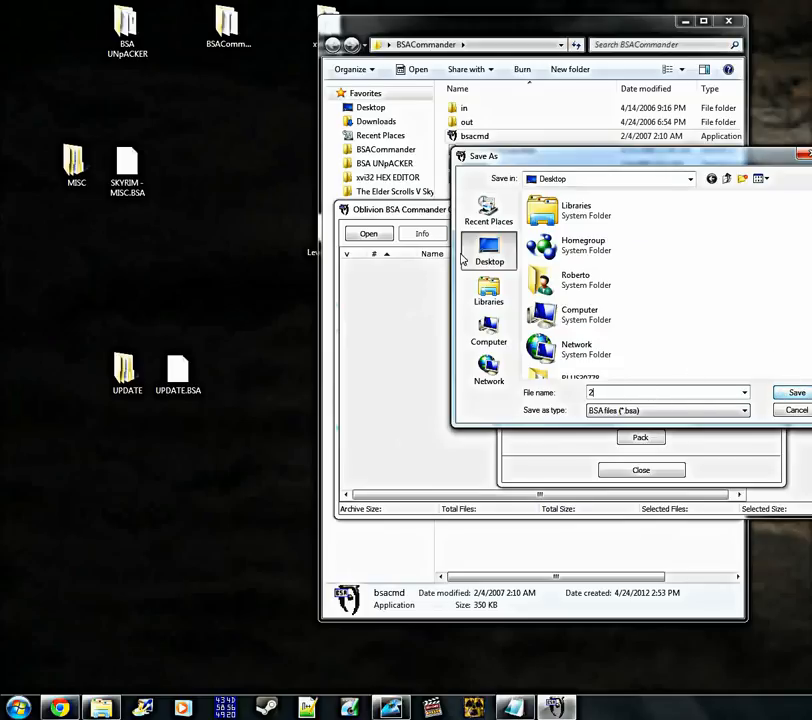
left_click(796, 395)
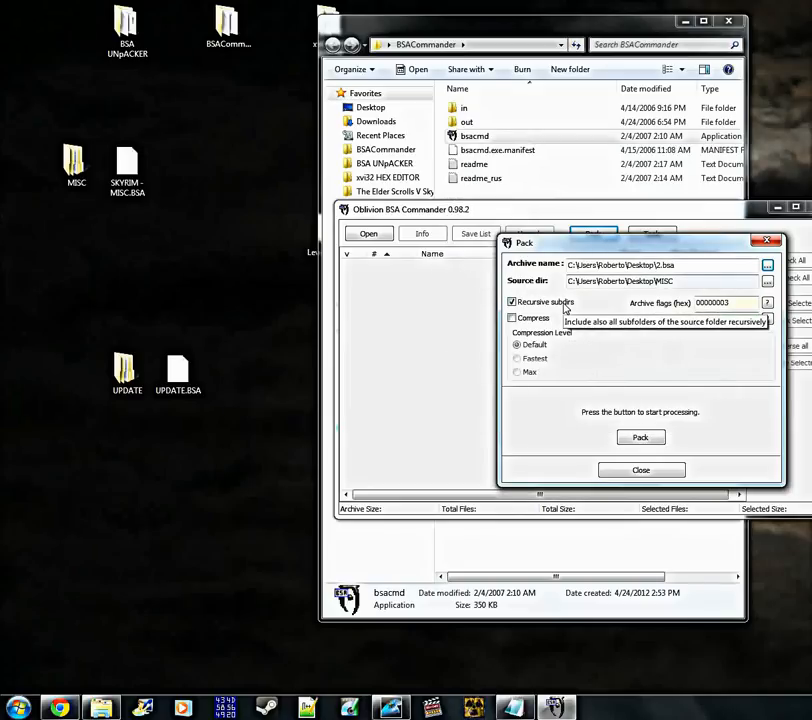
Set the source directory to the Desktop's UPDATE folder and pack it into 2.bsa
left_click_drag(670, 282, 559, 282)
left_click(704, 283)
left_click_drag(705, 283, 561, 294)
left_click(705, 281)
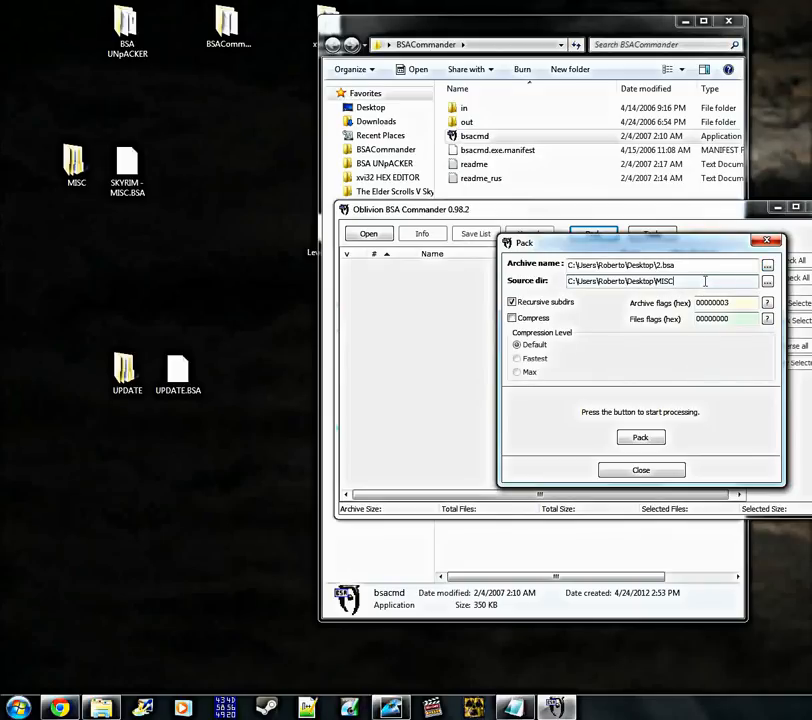
left_click(767, 284)
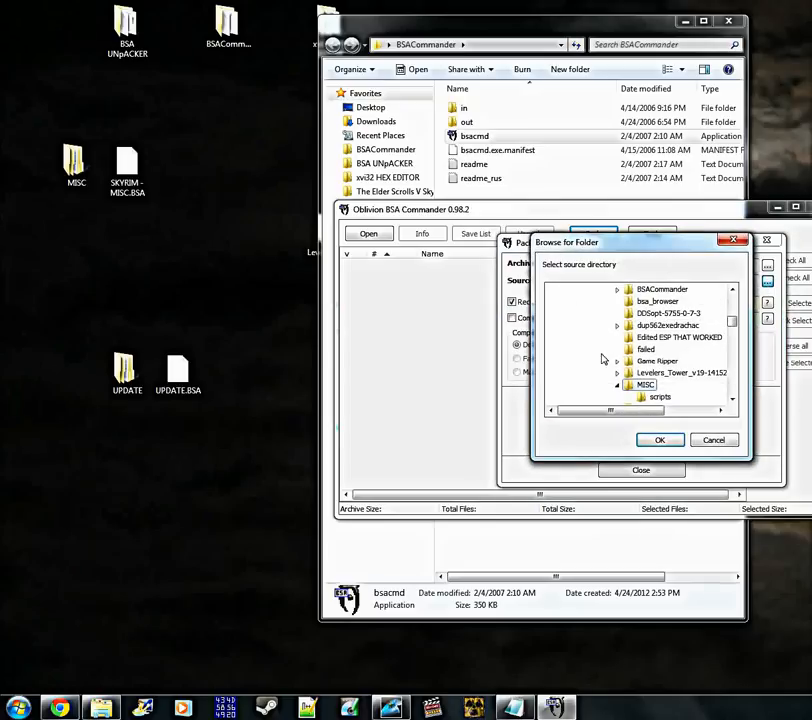
left_click_drag(733, 322, 734, 388)
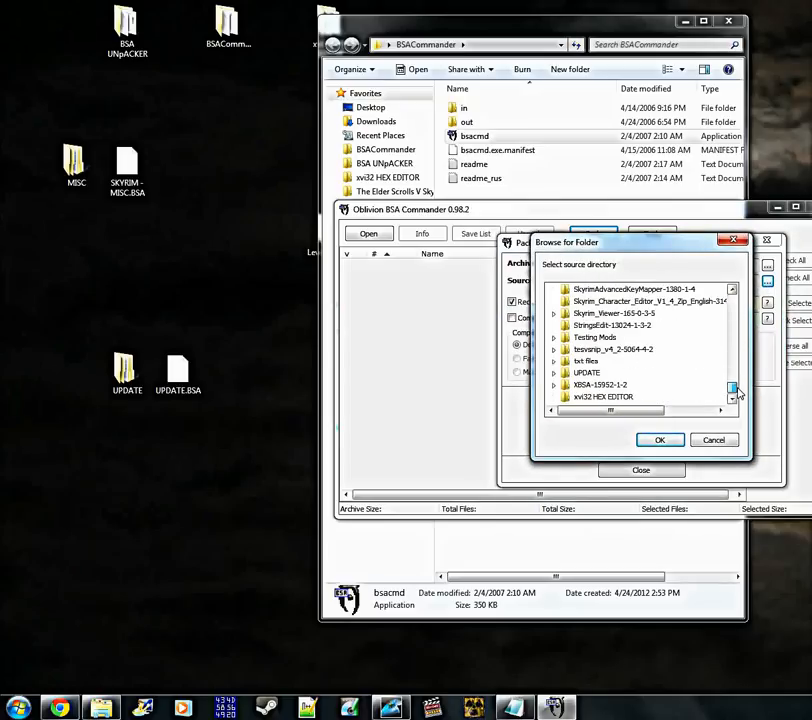
left_click(584, 373)
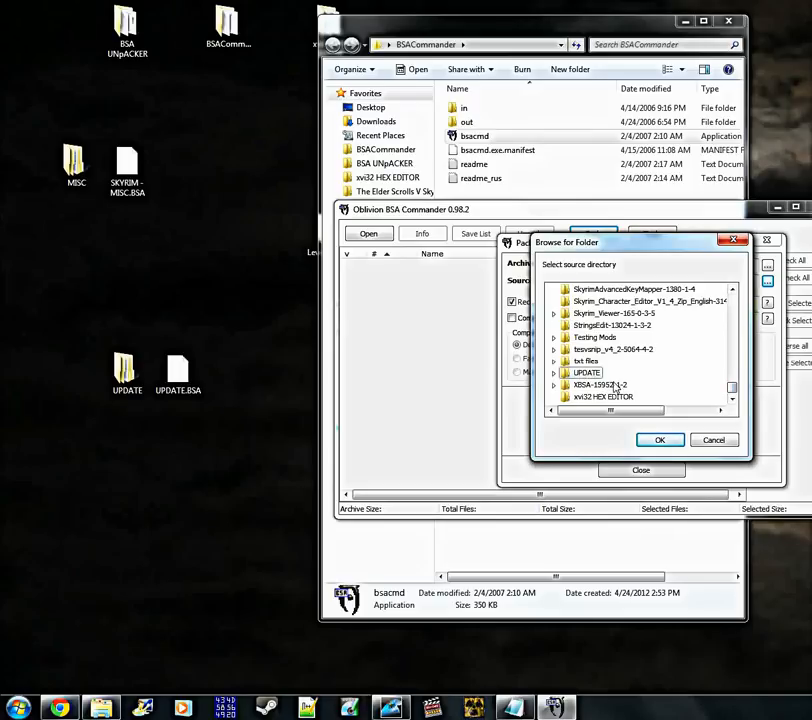
left_click(656, 441)
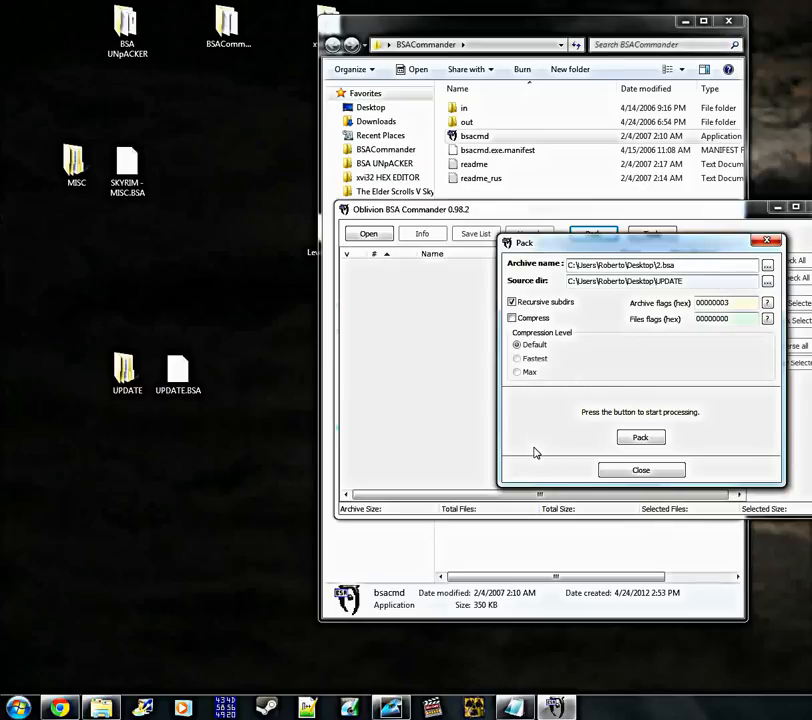
left_click(643, 441)
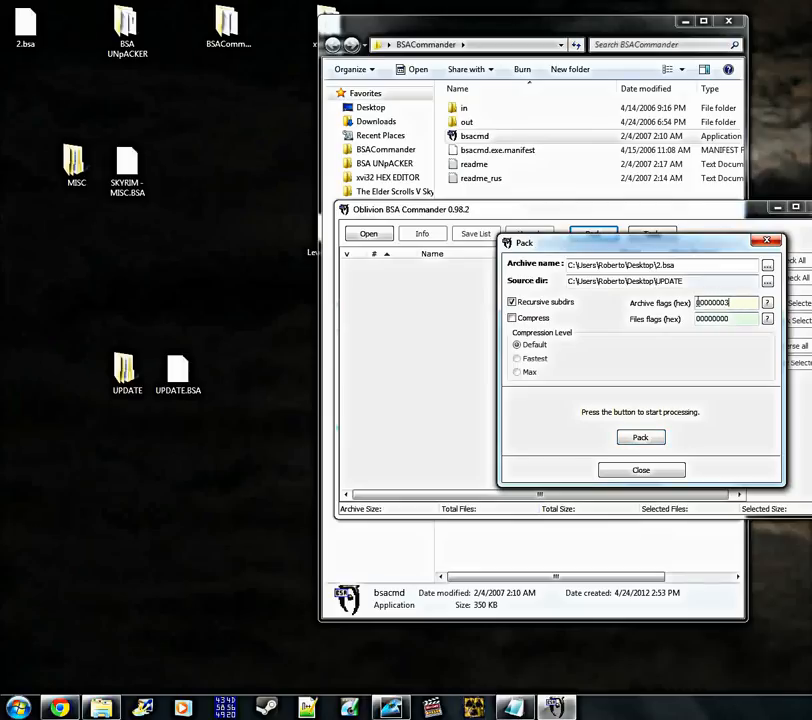
Check the archive flags and files flags used for packing 2.bsa
double_click(736, 307)
double_click(706, 319)
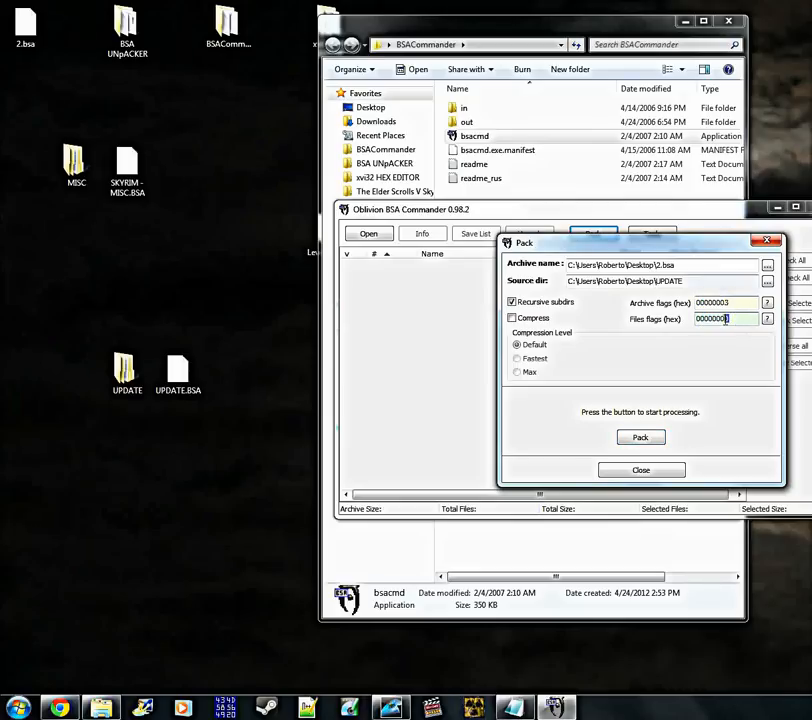
left_click_drag(733, 303, 687, 310)
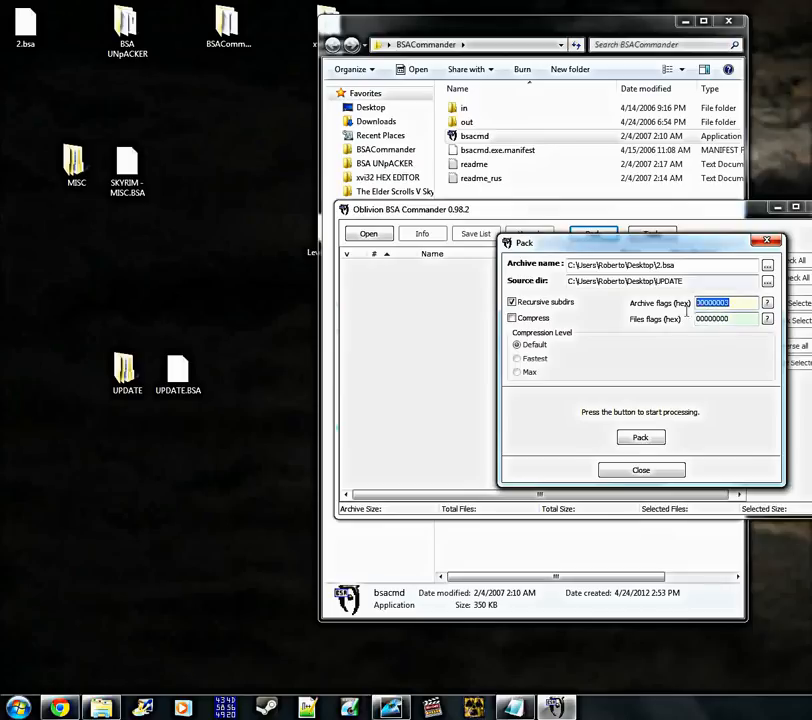
left_click(729, 318)
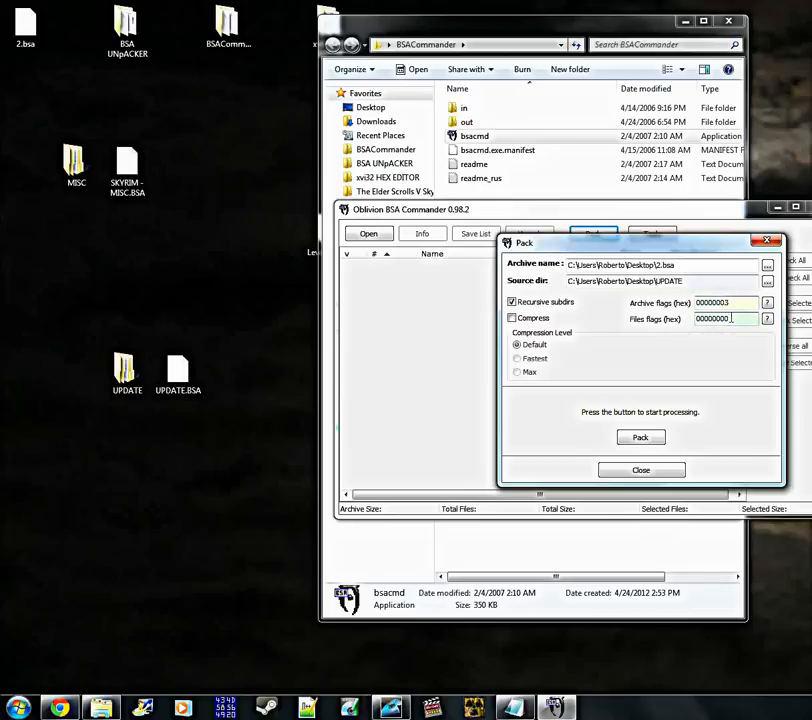
left_click(736, 303)
left_click(741, 318)
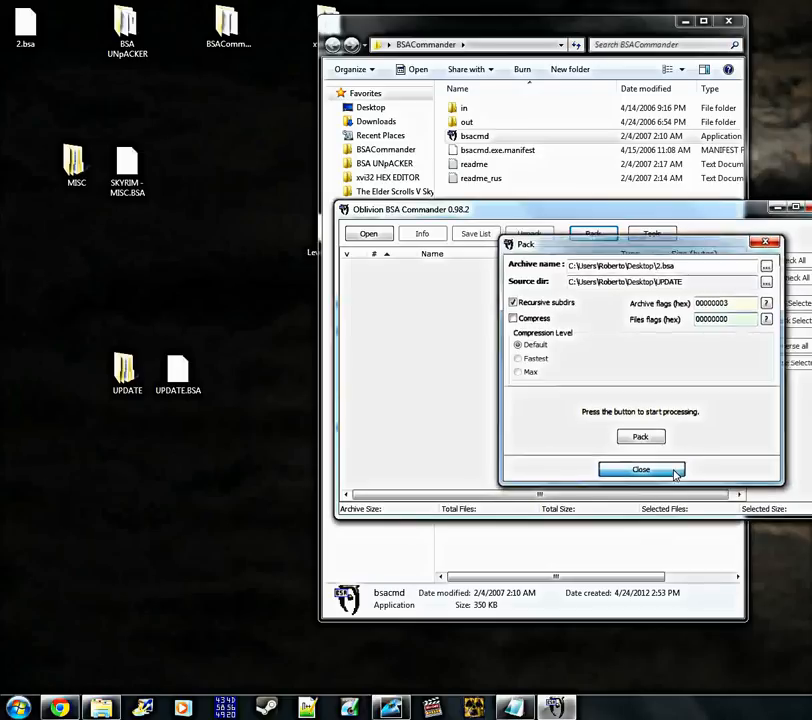
Close the Pack dialog, exit BSA Commander and close the BSACommander folder window
left_click(674, 471)
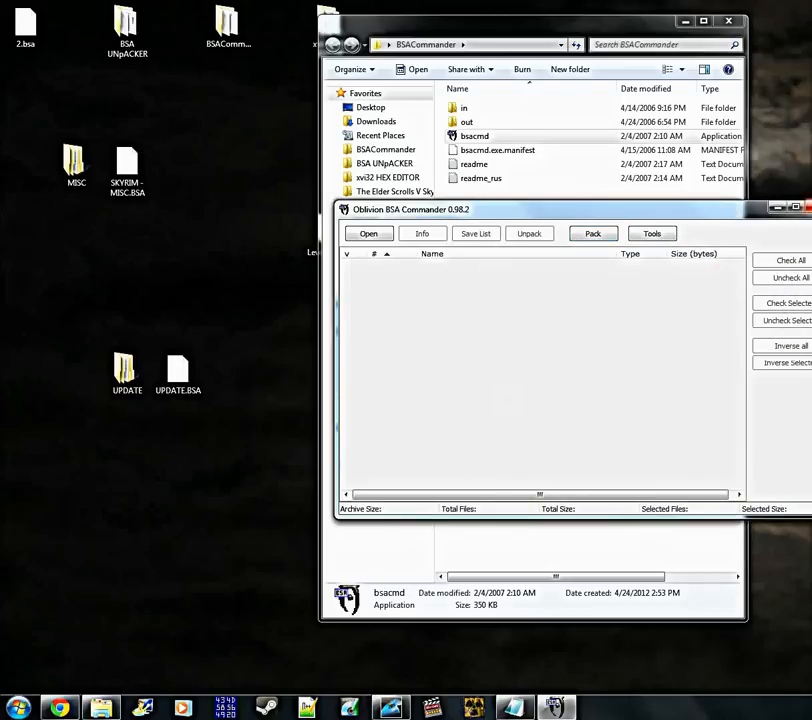
left_click(809, 207)
left_click(532, 327)
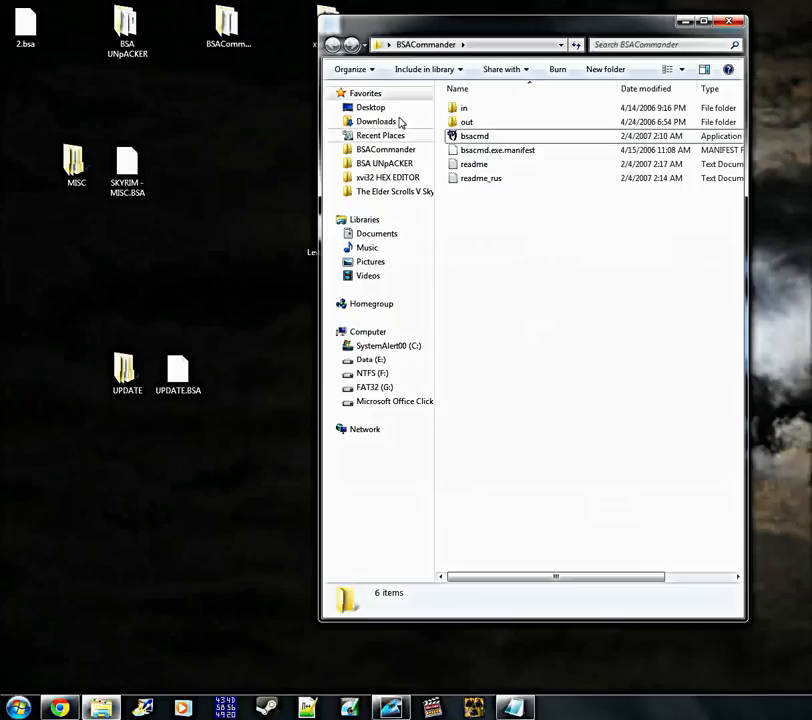
left_click_drag(615, 33, 652, 40)
left_click(768, 26)
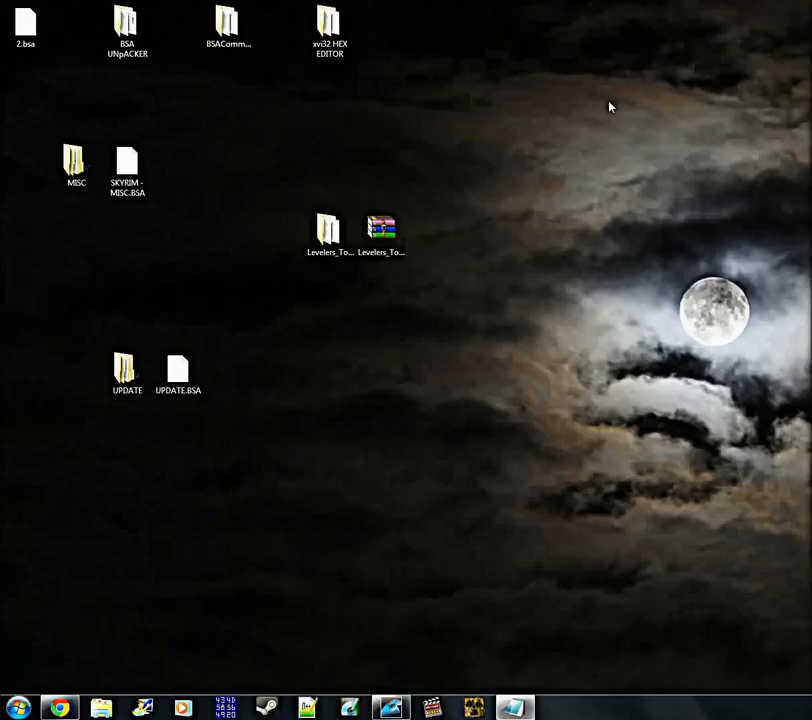
Move 2.bsa near UPDATE.BSA on the desktop and check the file sizes of both archives
left_click_drag(30, 36, 290, 415)
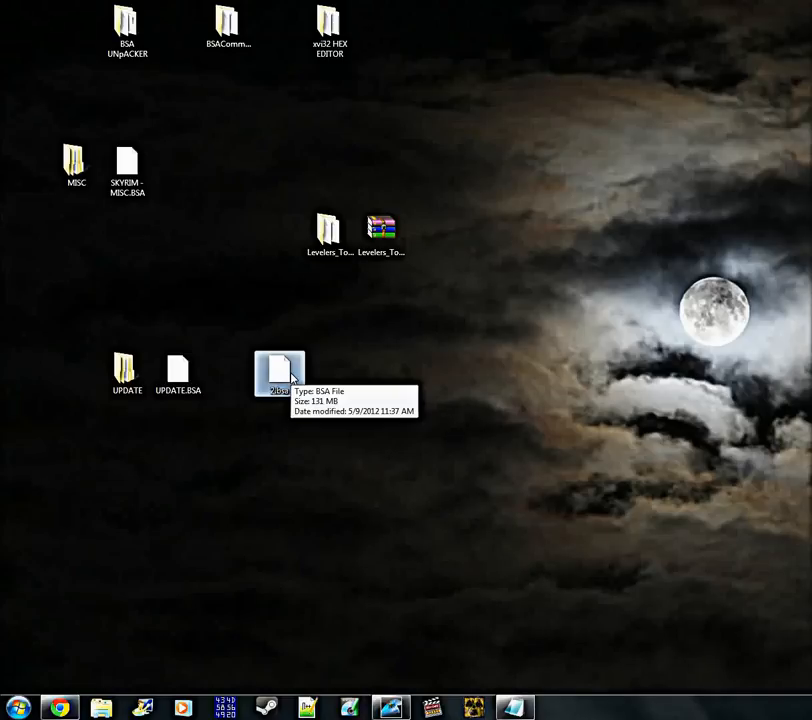
left_click(243, 436)
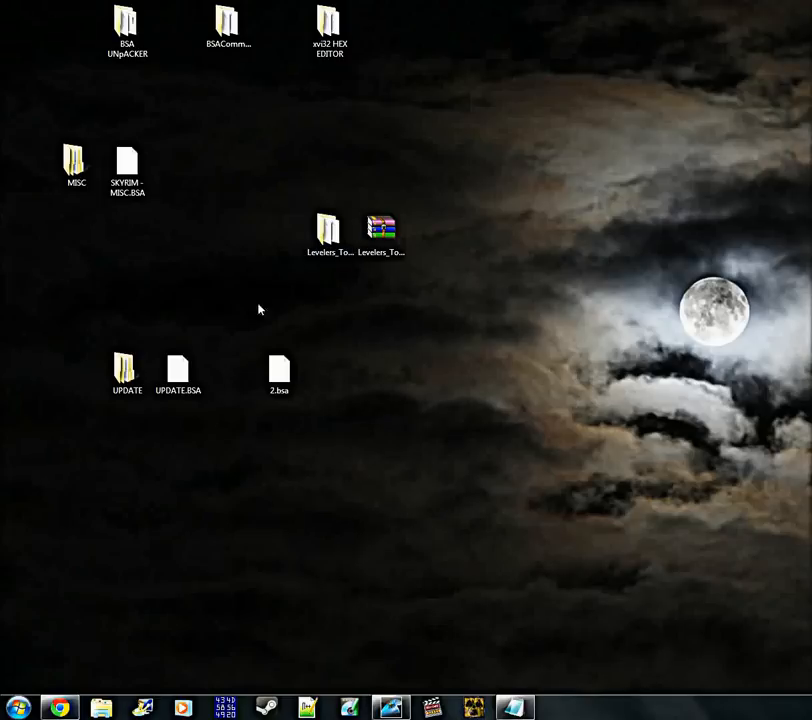
left_click(180, 382)
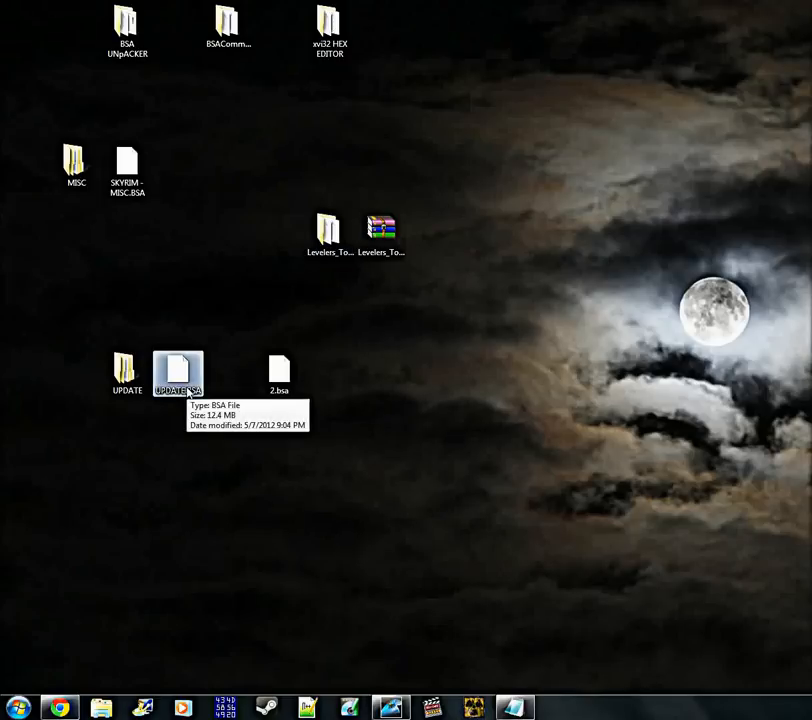
left_click_drag(198, 403, 181, 386)
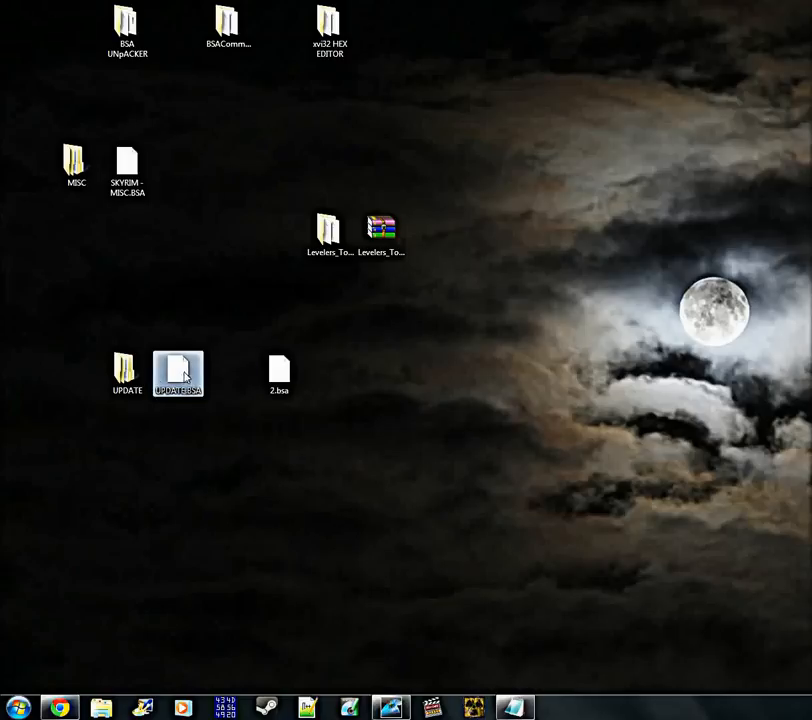
Open the xvi32 HEX EDITOR folder from the desktop and launch the XVI32 application
left_click(328, 32)
double_click(328, 32)
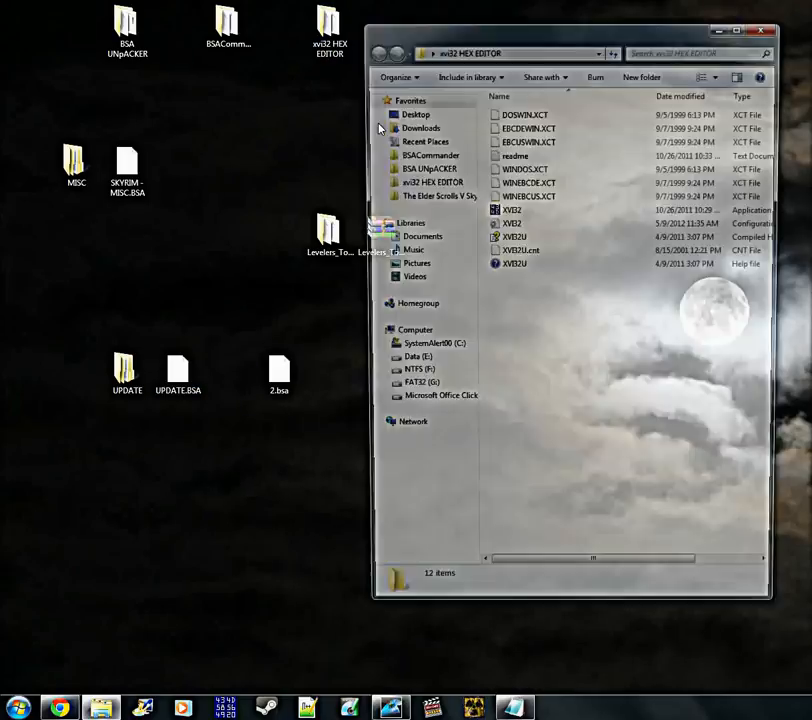
double_click(526, 213)
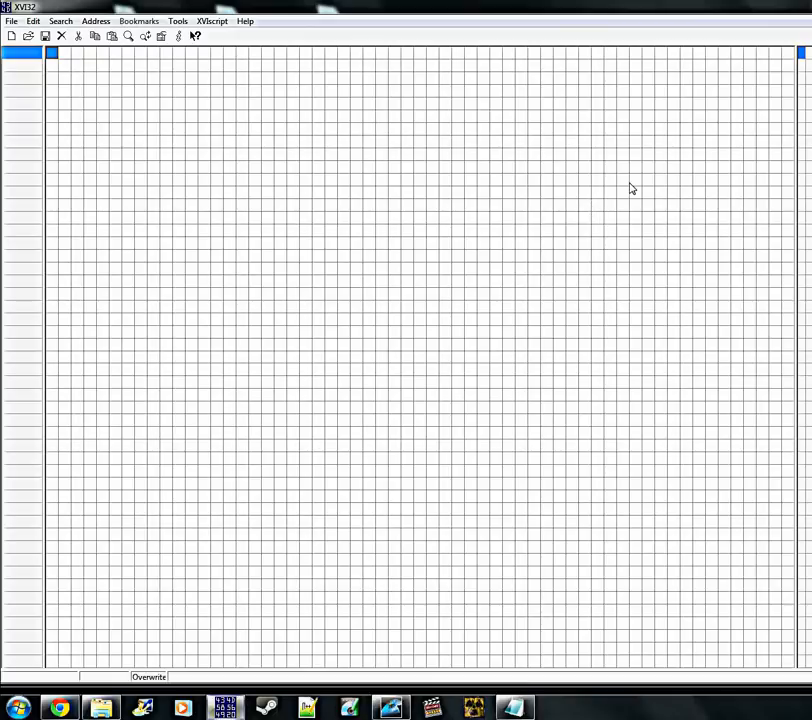
Open 2.bsa from the desktop in the hex editor
left_click(28, 36)
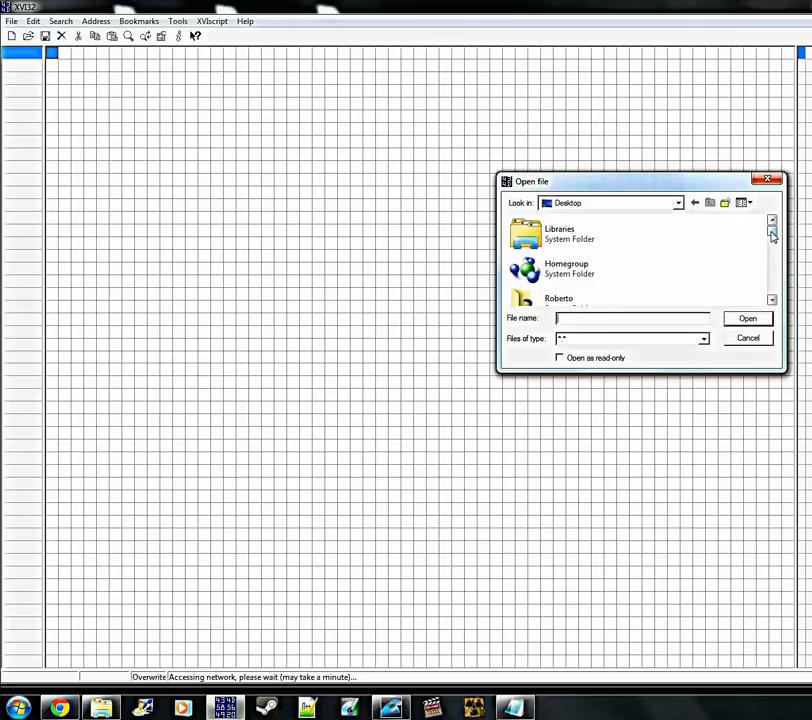
left_click_drag(773, 235, 774, 294)
scroll(680, 294, "up", 2)
scroll(678, 293, "up", 5)
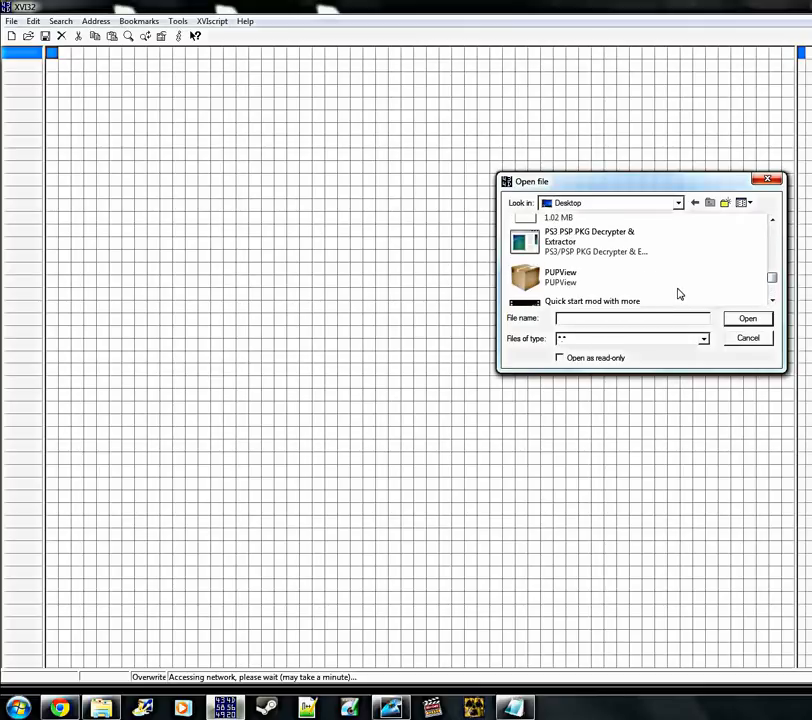
scroll(674, 294, "up", 2)
scroll(671, 294, "up", 2)
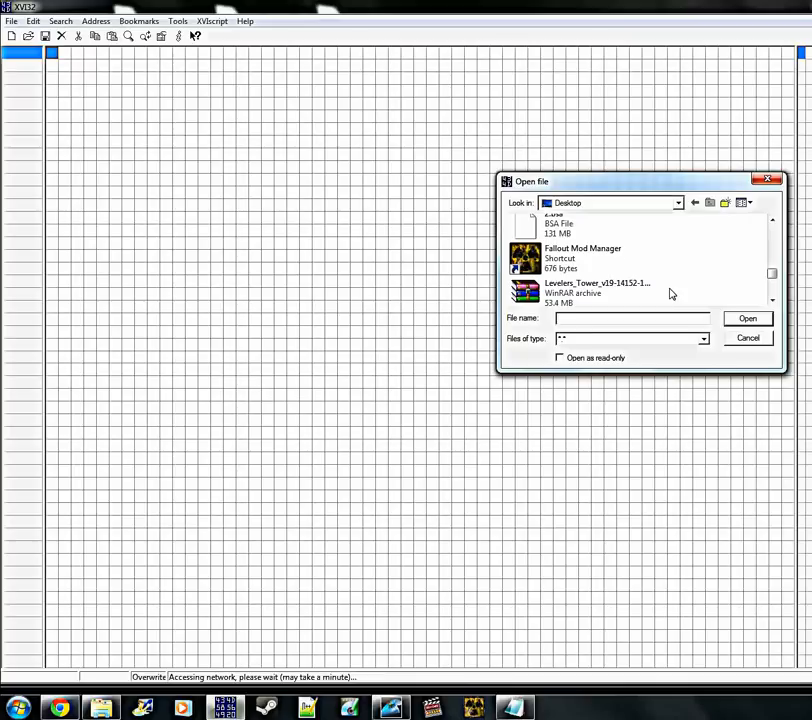
scroll(671, 294, "up", 2)
left_click(564, 296)
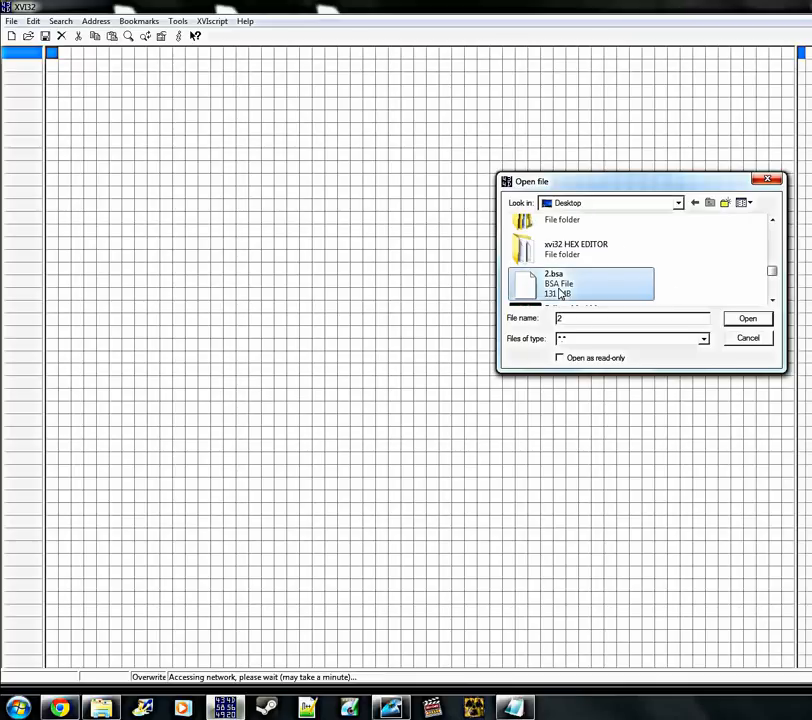
left_click(748, 319)
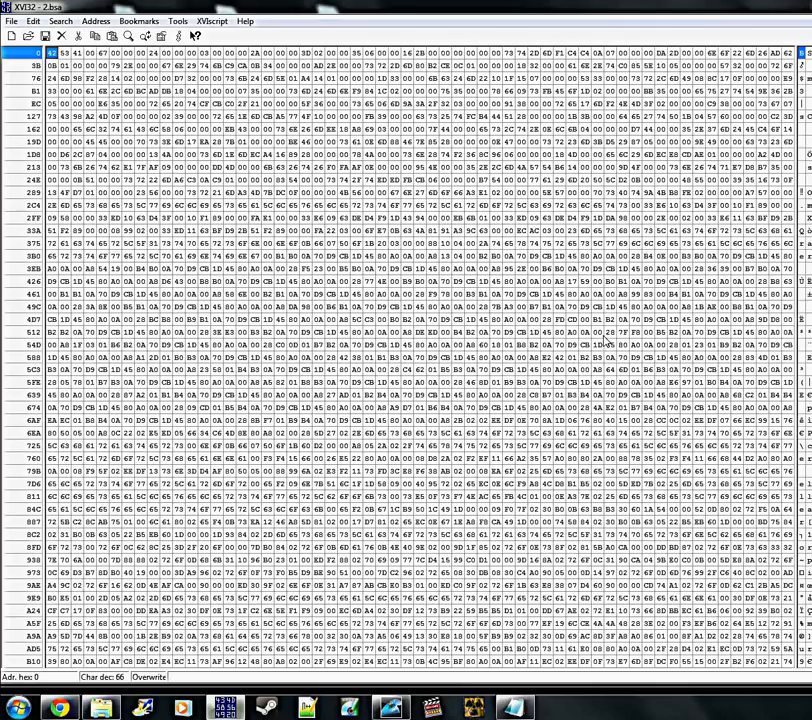
Try to paste the clipboard contents at hex address 4 of 2.bsa, and close the hex editor without saving
left_click(102, 54)
left_click(112, 37)
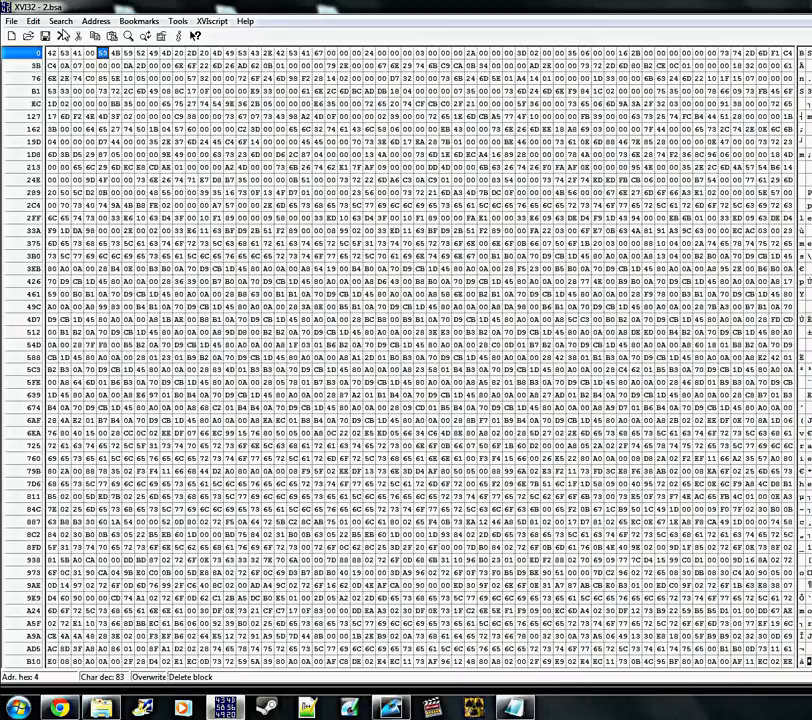
left_click(33, 21)
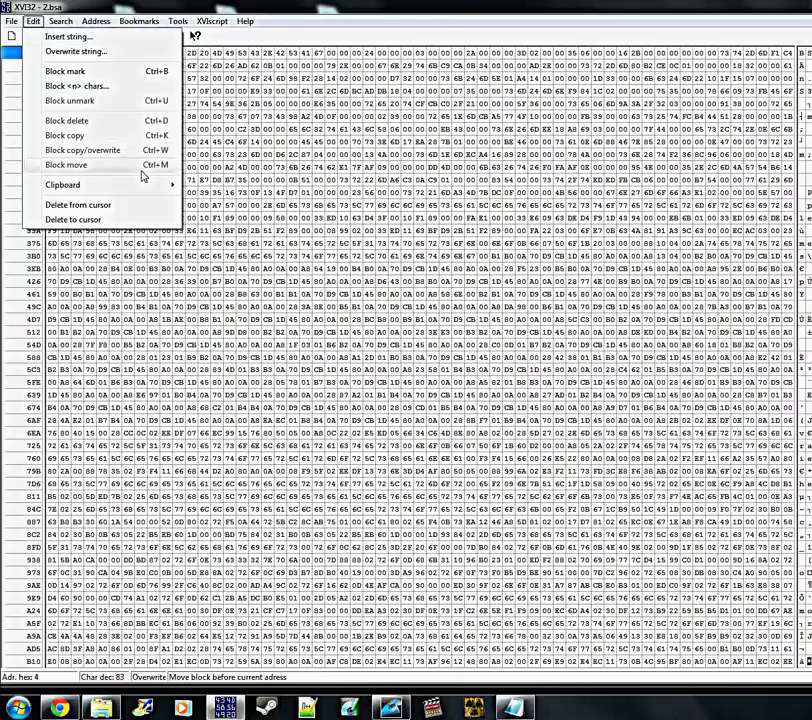
left_click(484, 5)
key("alt+F4")
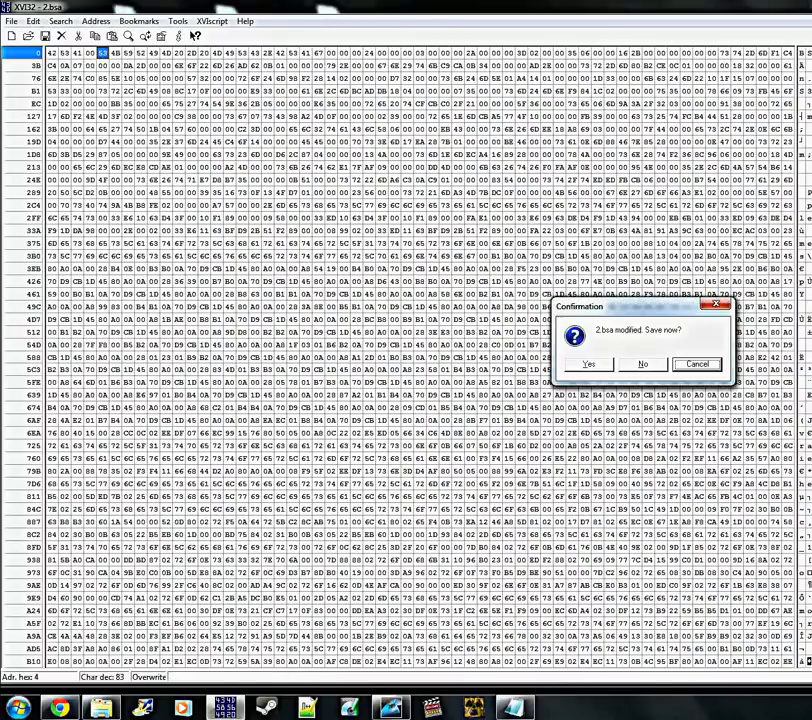
left_click(646, 363)
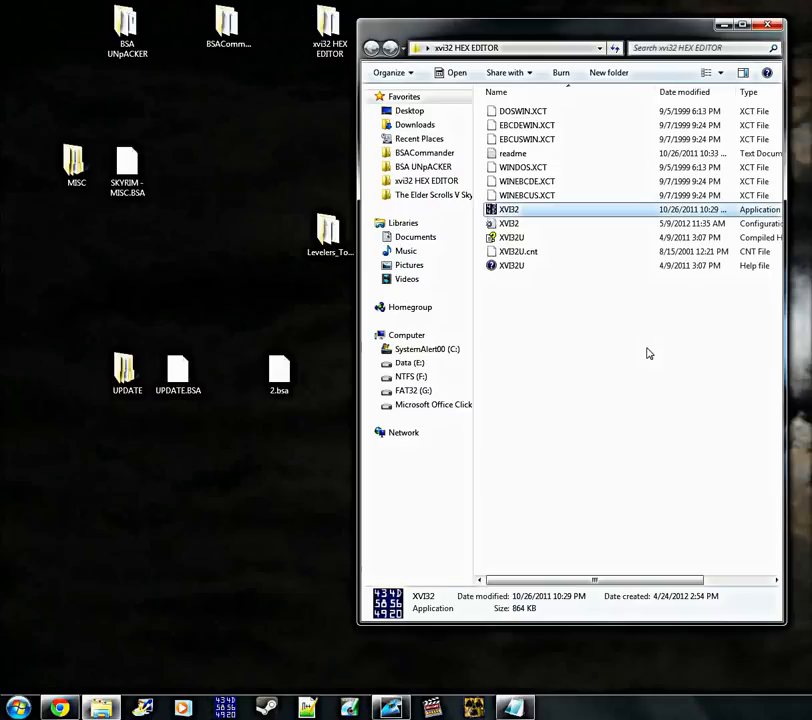
Relaunch XVI32 and load 2.bsa from the desktop again
left_click(516, 212)
double_click(516, 212)
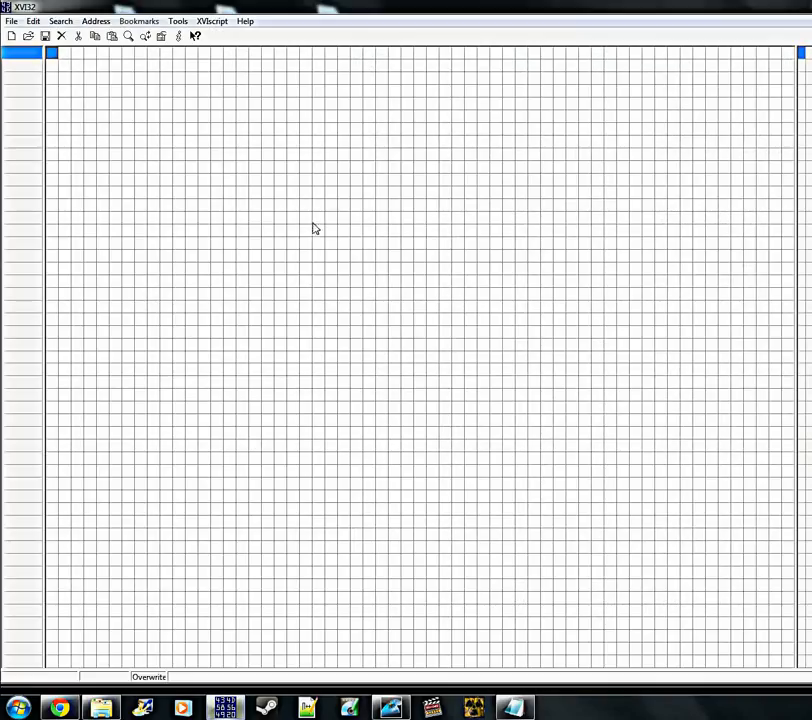
left_click(28, 37)
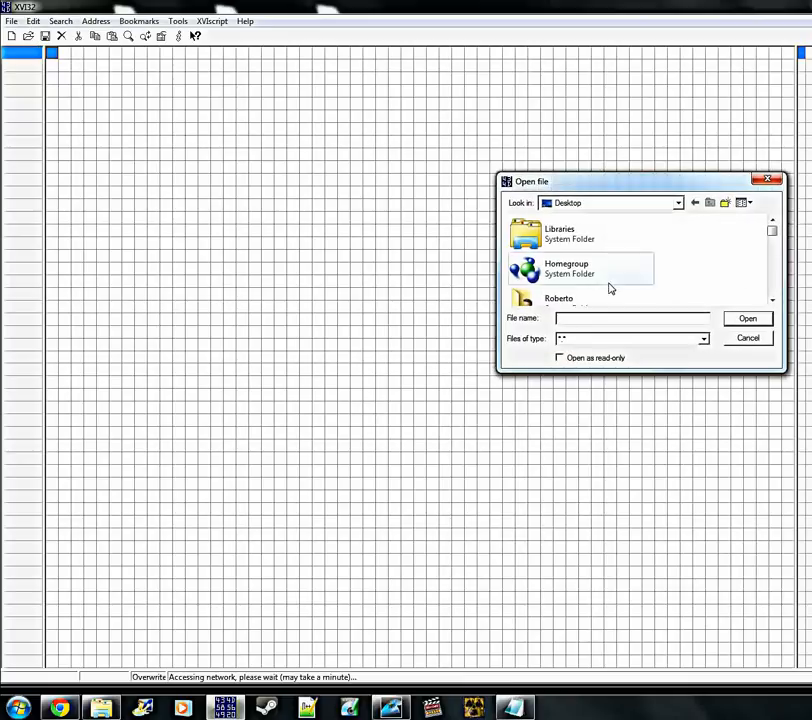
left_click(772, 250)
scroll(770, 247, "down", 3)
left_click_drag(773, 300, 773, 300)
left_click(648, 261)
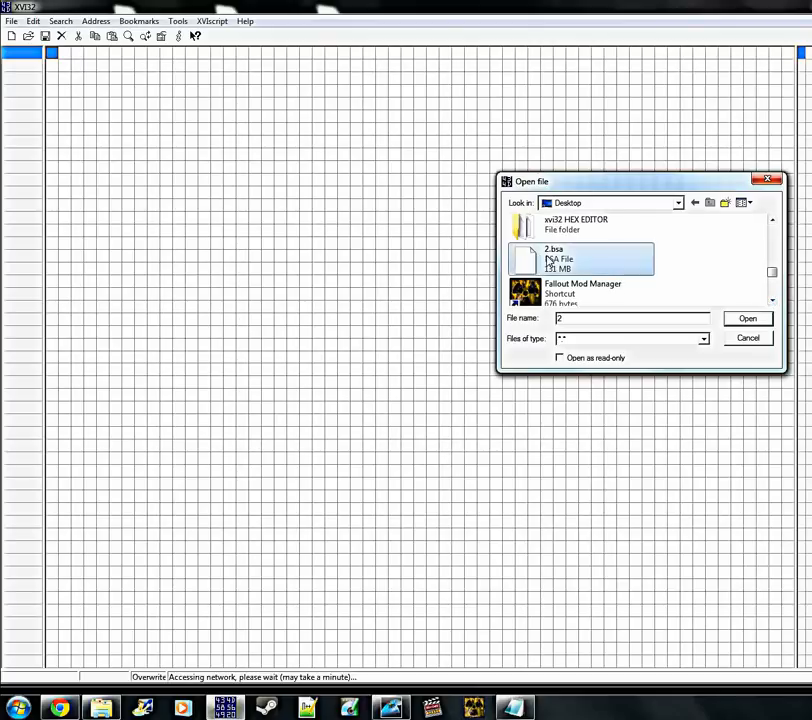
left_click(755, 320)
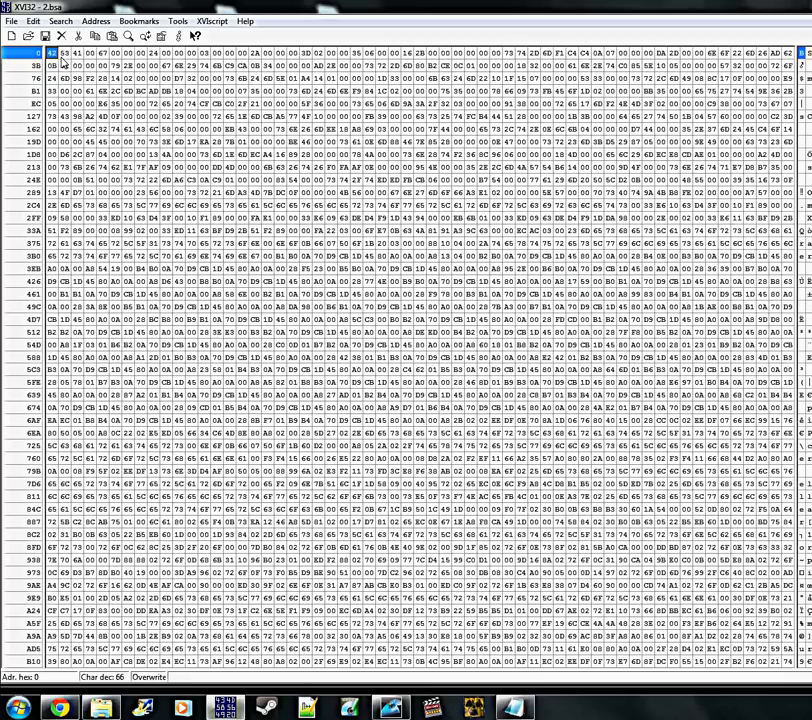
Set the byte at hex address 4 to 68, save 2.bsa, and close the hex editor and its folder
left_click(102, 55)
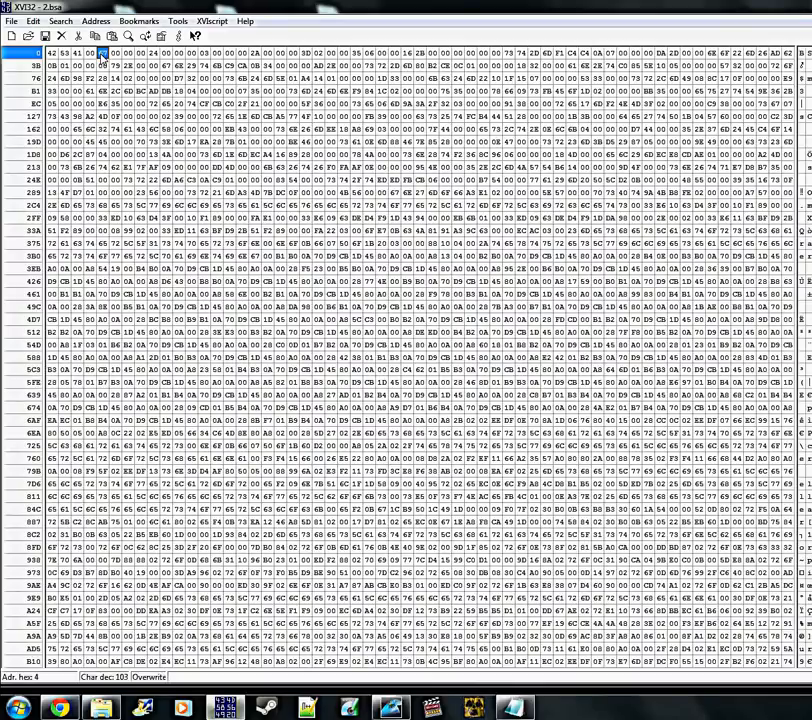
type("68")
left_click(45, 37)
key("alt+F4")
left_click(680, 280)
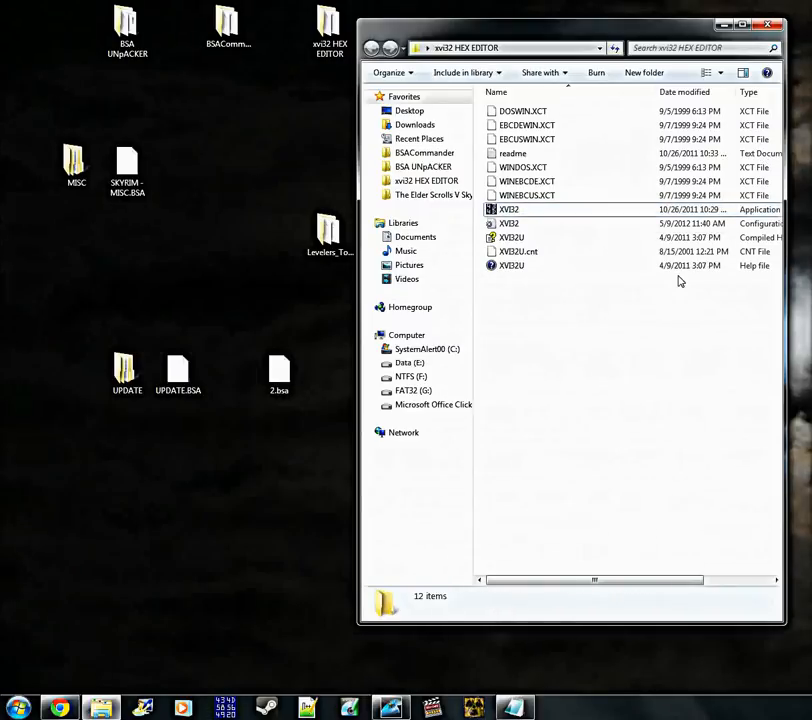
left_click(768, 25)
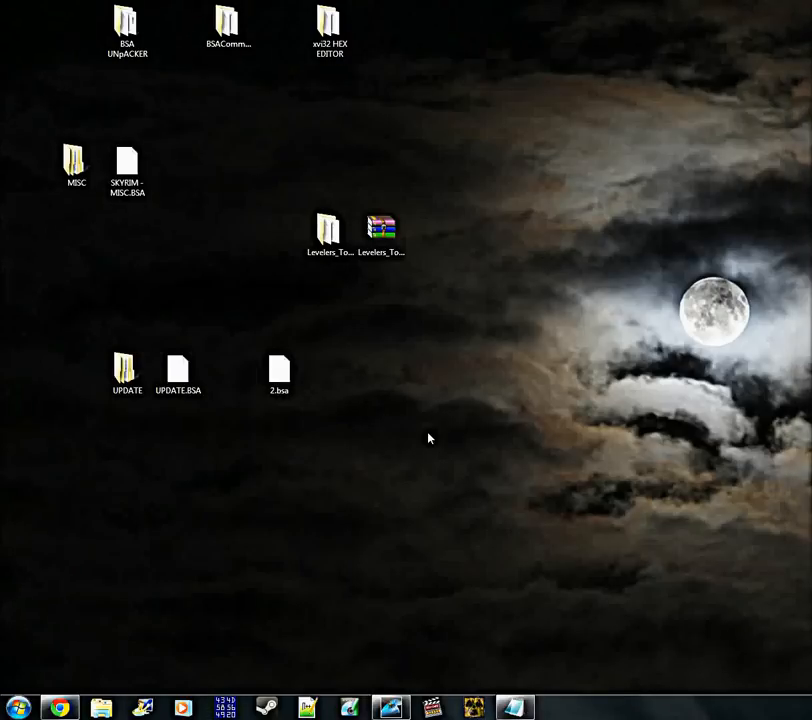
Copy the full file name of the original UPDATE.BSA and clear that file away to make room for 2.bsa
right_click(190, 386)
left_click(232, 360)
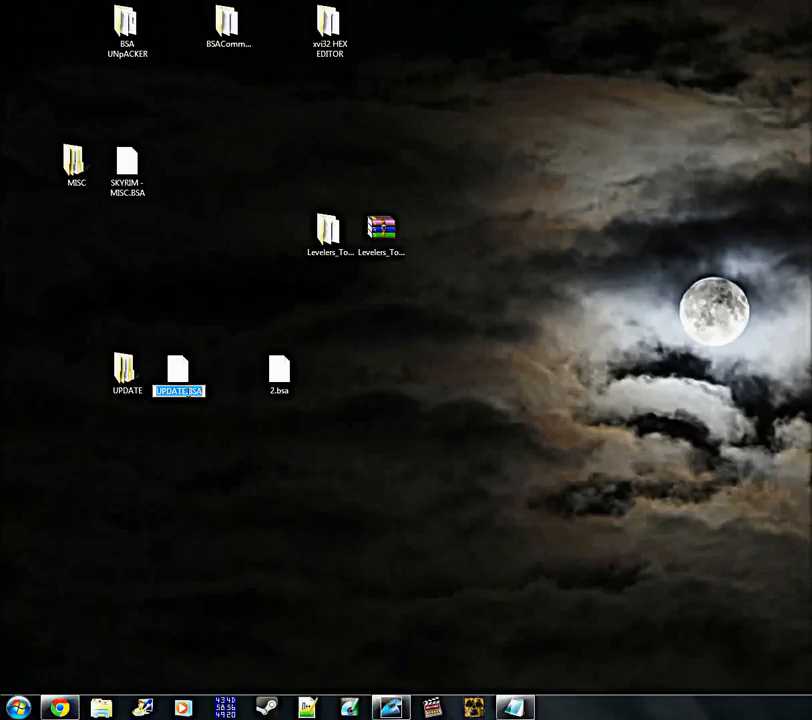
right_click(190, 394)
left_click(226, 439)
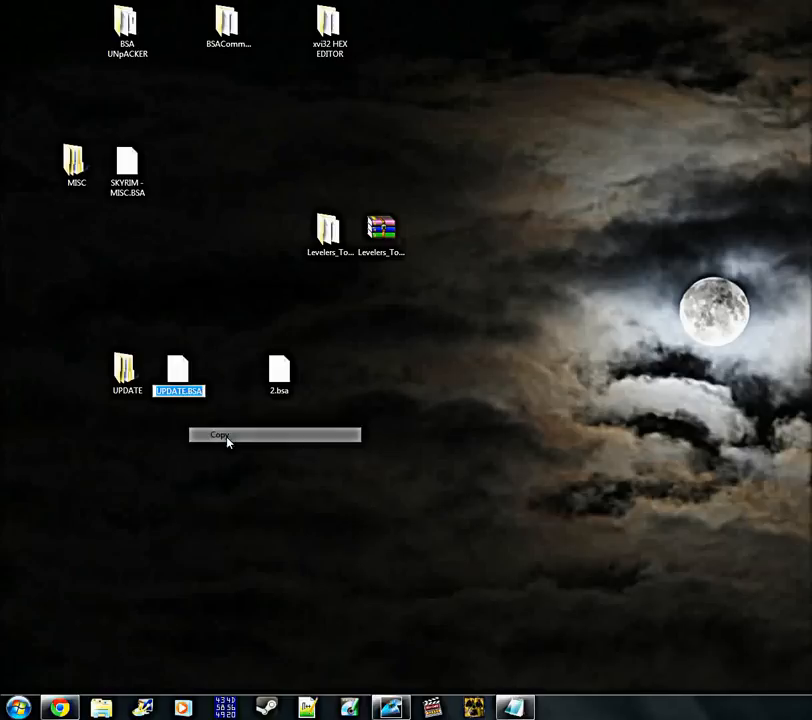
key("Return")
left_click_drag(177, 383, 82, 384)
left_click_drag(295, 388, 214, 382)
Rename 2.bsa to UPDATE.BSA using the copied name and place it beside the UPDATE folder
right_click(233, 399)
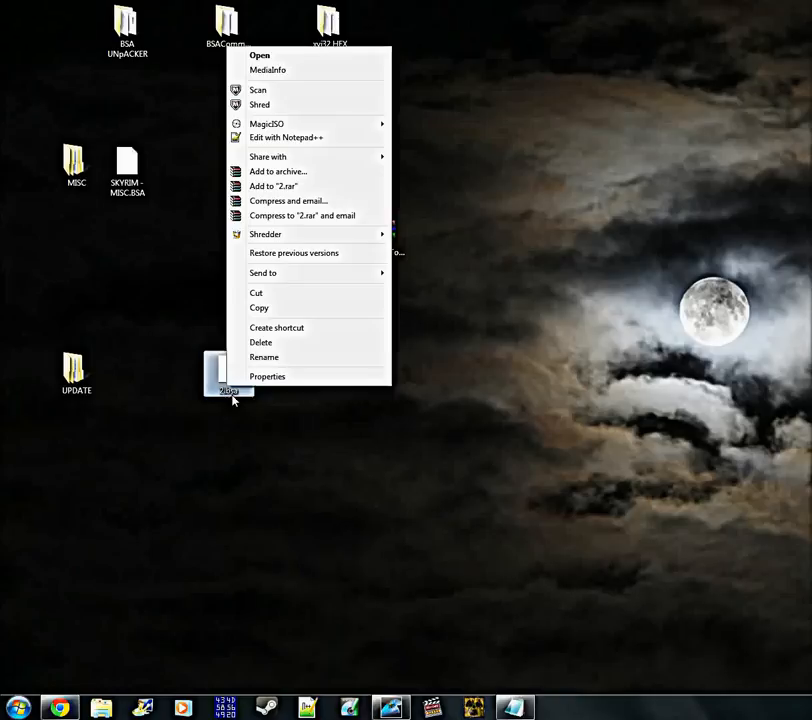
left_click(262, 357)
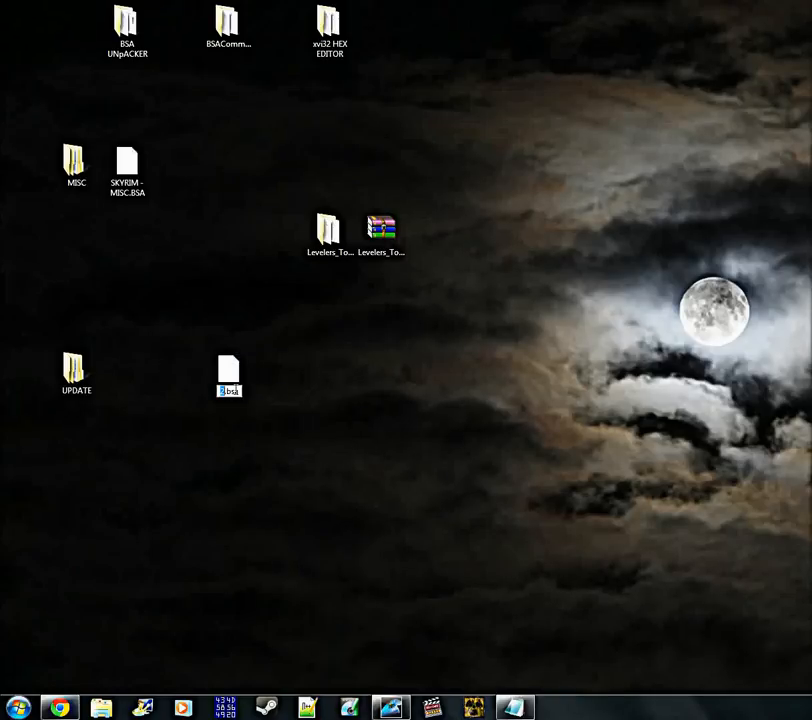
left_click_drag(242, 394, 199, 389)
right_click(229, 391)
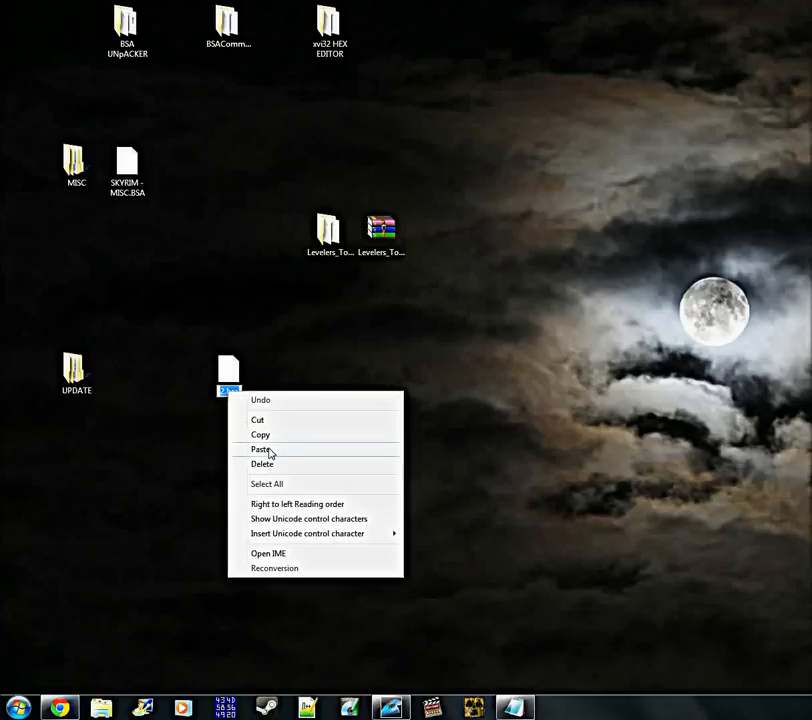
left_click(268, 451)
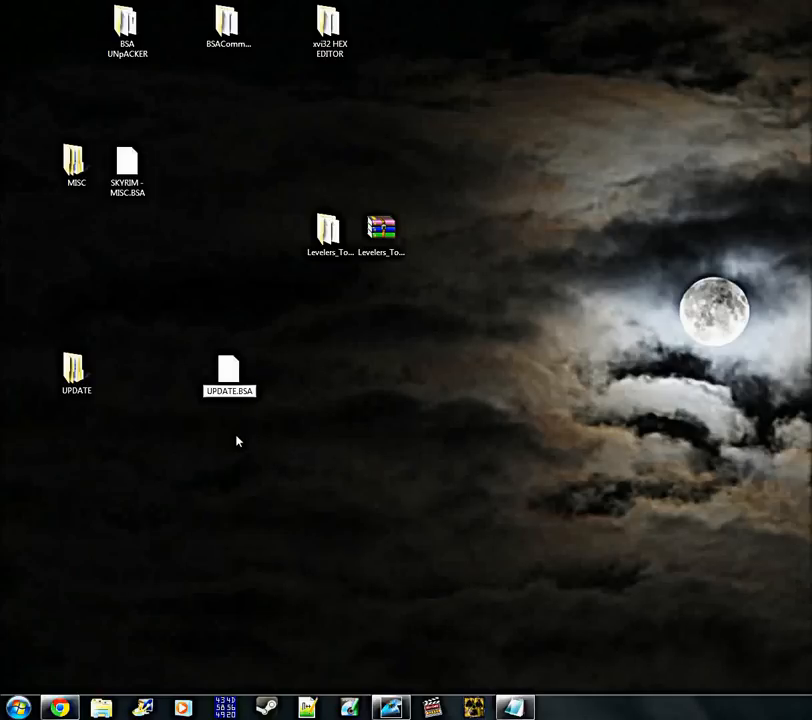
key("Return")
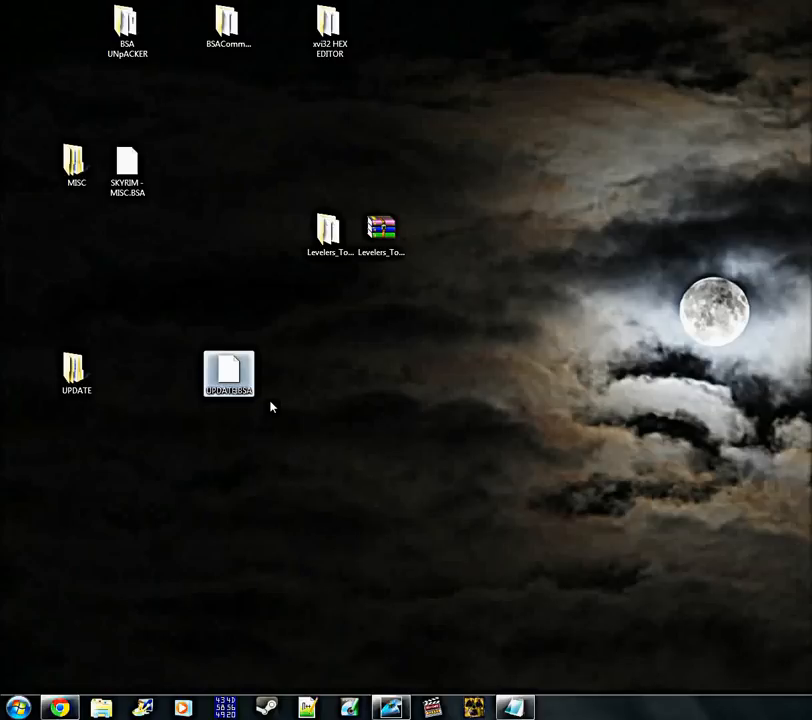
left_click_drag(226, 388, 178, 241)
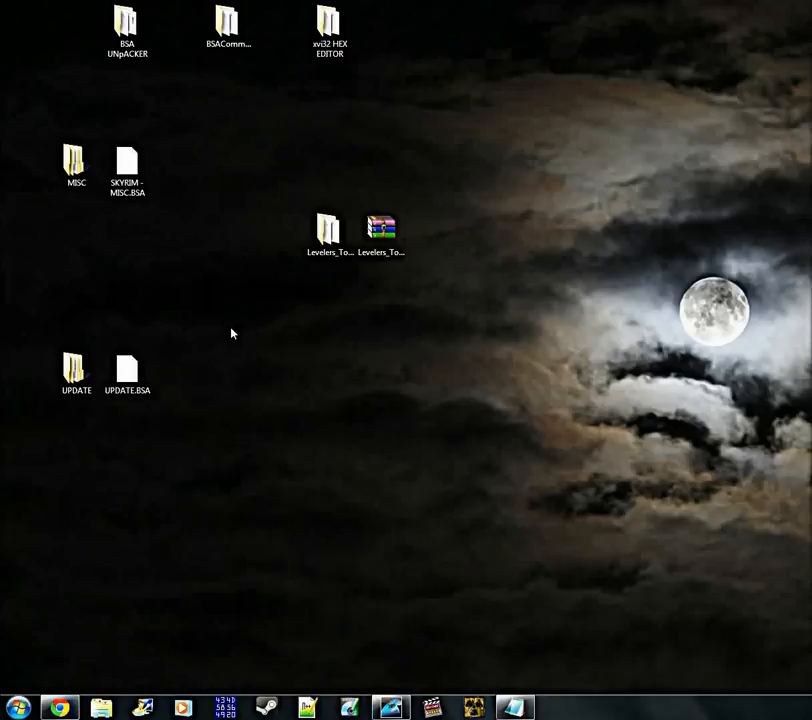
Move SKYRIM - MISC.BSA and UPDATE.BSA together away from their source folders, and place the Levelers Tower WinRAR archive above the MISC folder
left_click_drag(199, 390, 112, 170)
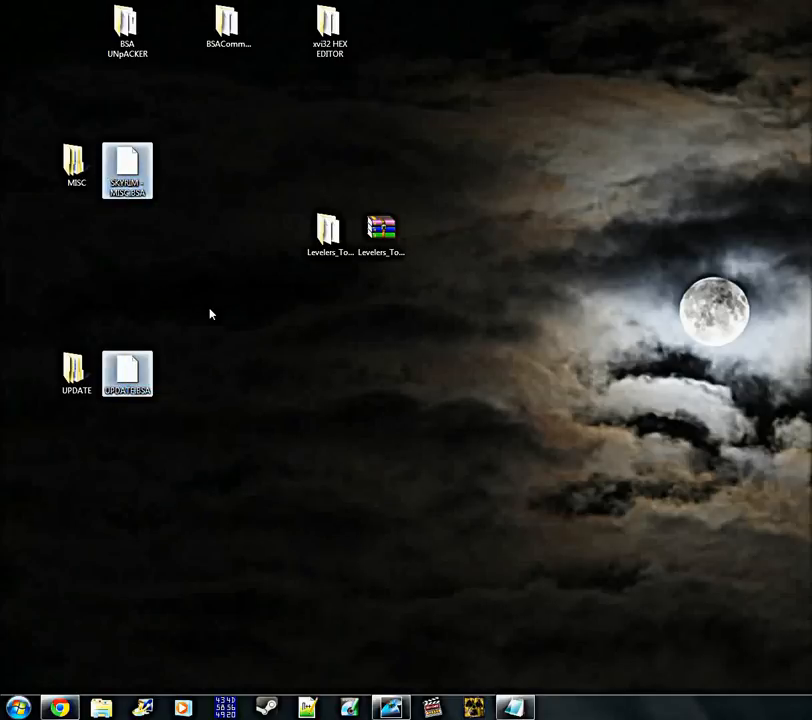
left_click(188, 268)
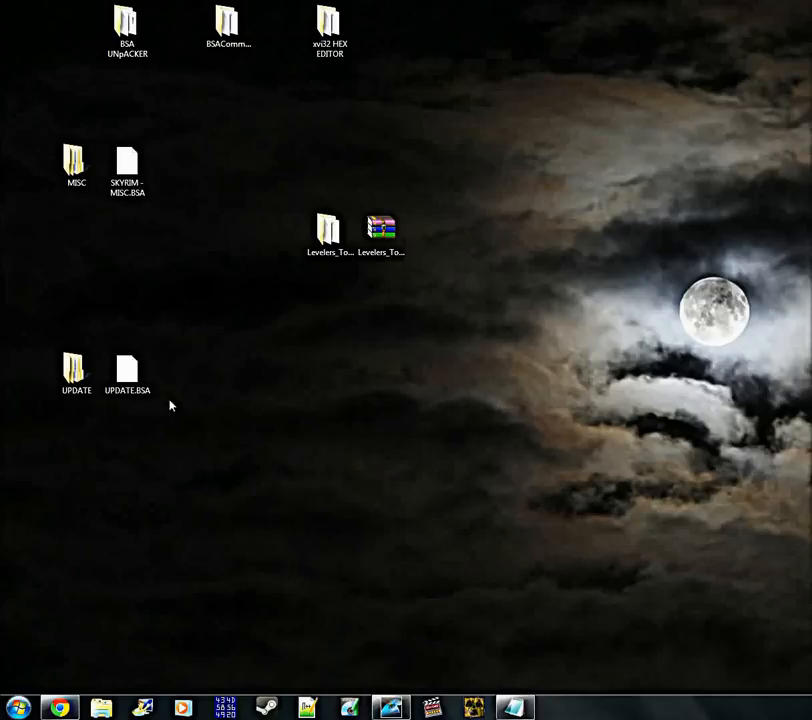
left_click(134, 384)
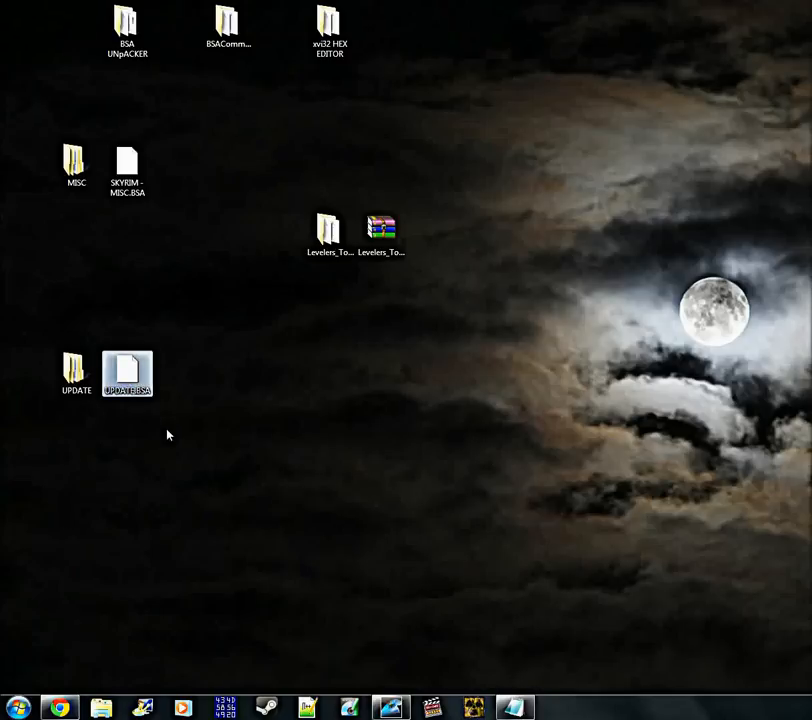
left_click_drag(182, 402, 455, 195)
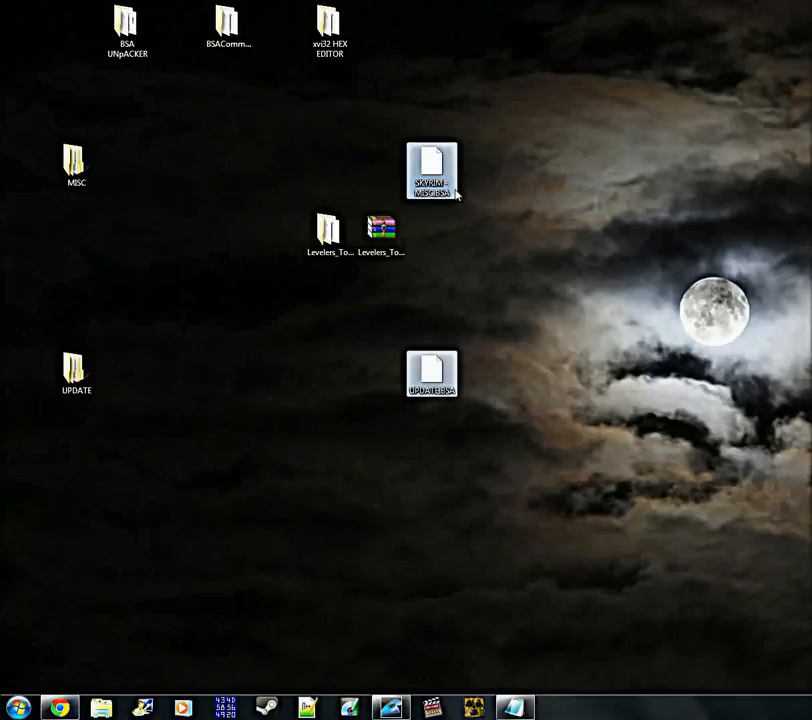
left_click_drag(381, 232, 64, 100)
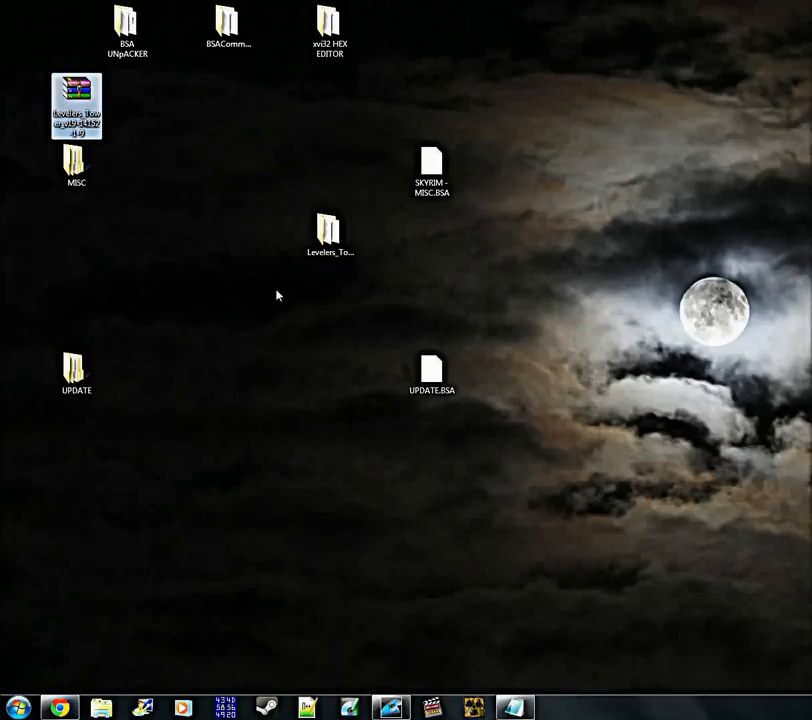
Move LevelersTower.esp from the extracted Levelers_Tower folder to the desktop, replacing the existing copy, and close the folder
double_click(330, 235)
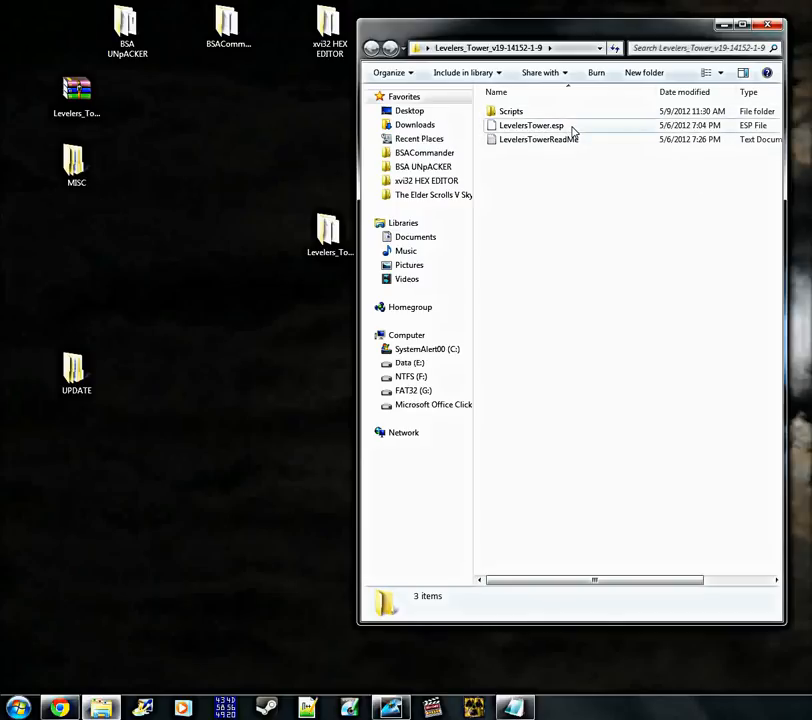
left_click_drag(643, 33, 658, 46)
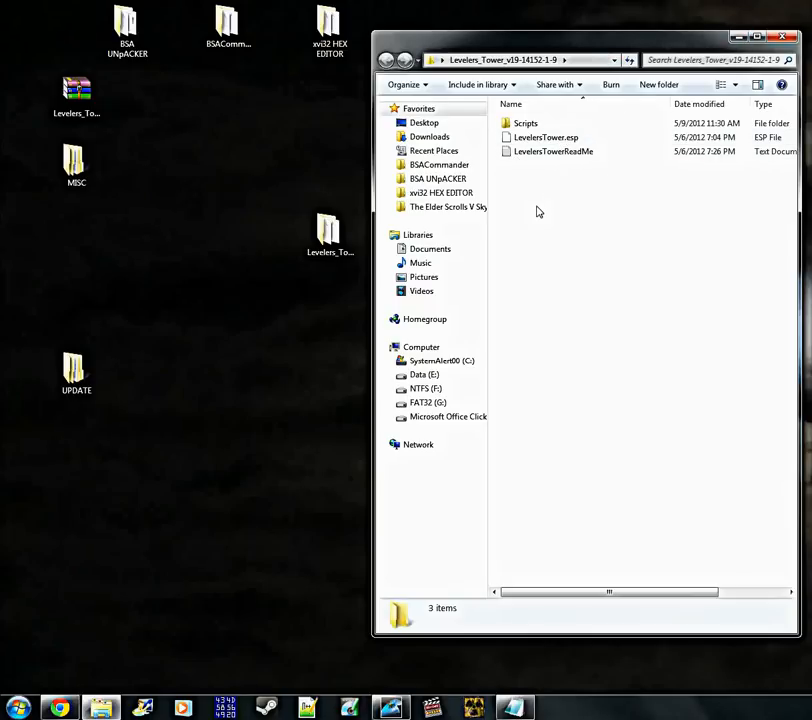
left_click_drag(555, 142, 323, 339)
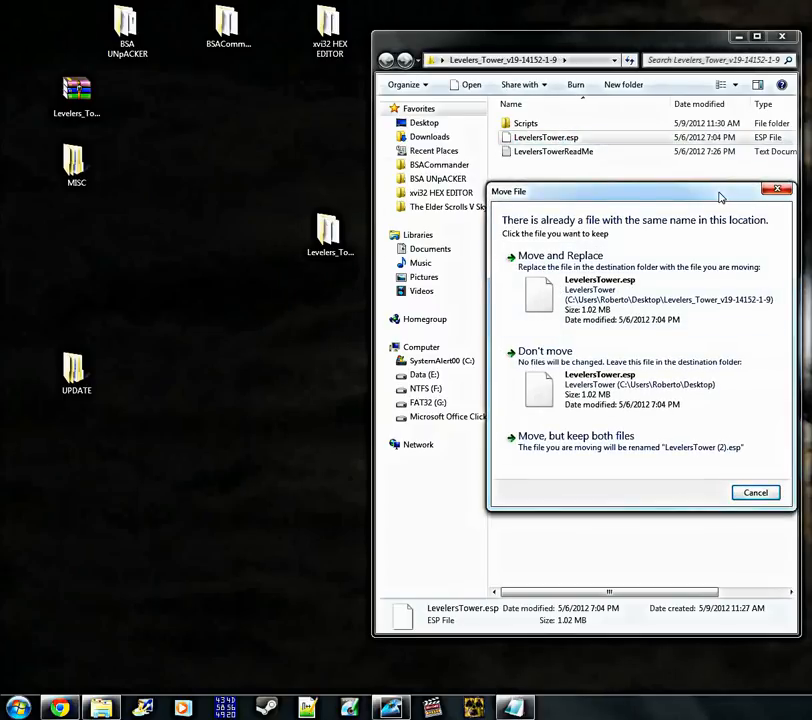
left_click(586, 271)
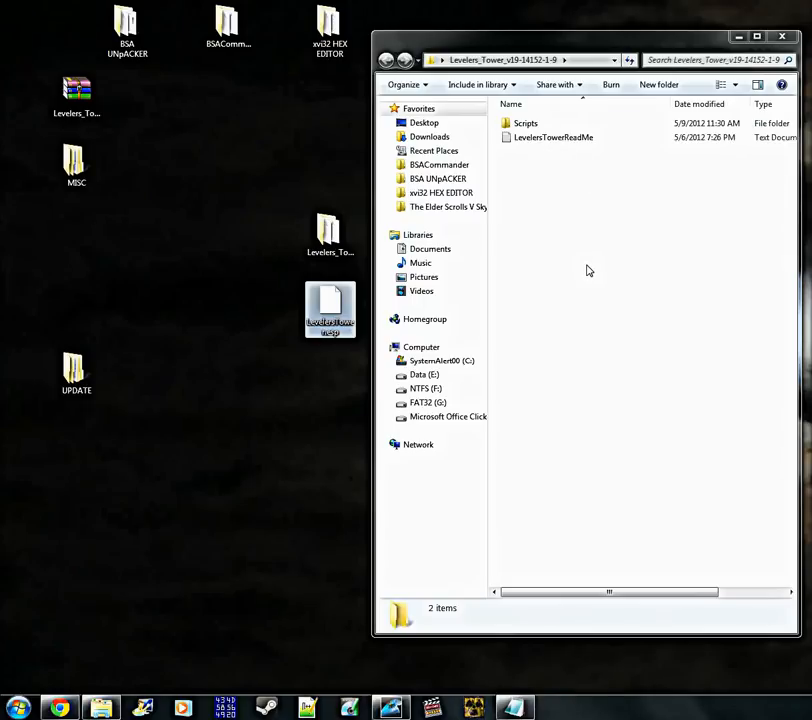
left_click_drag(626, 47, 475, 56)
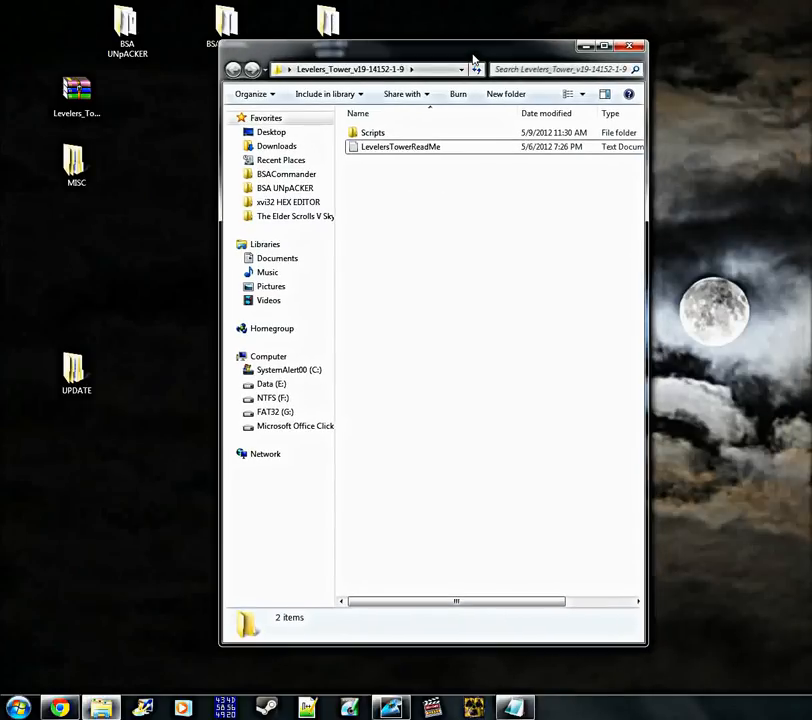
left_click(628, 46)
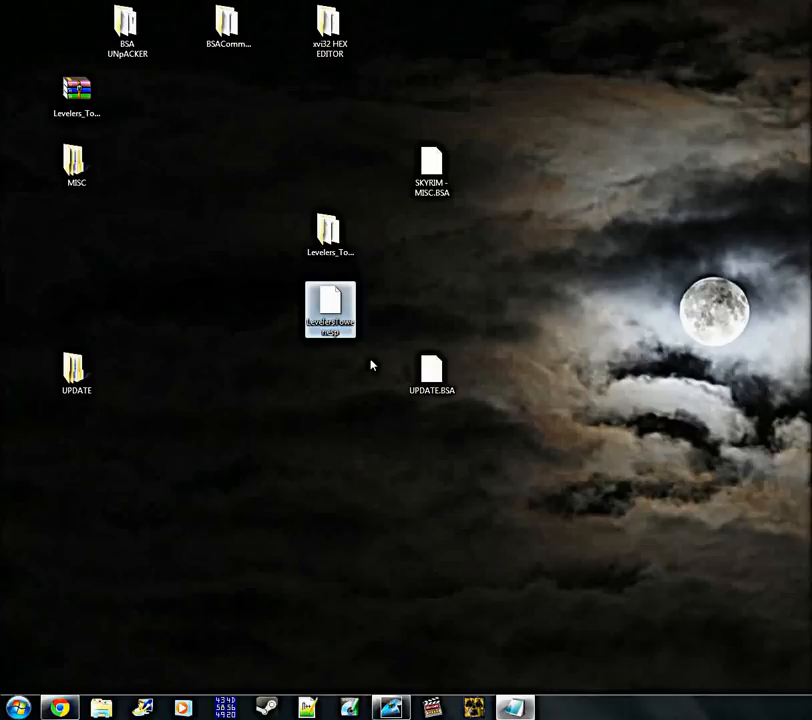
Separate LevelersTower.esp from the archives, place SKYRIM - MISC.BSA directly above UPDATE.BSA, and group the Levelers_Tower and UPDATE folders near the MISC folder
left_click_drag(340, 330, 494, 190)
left_click_drag(437, 185, 437, 326)
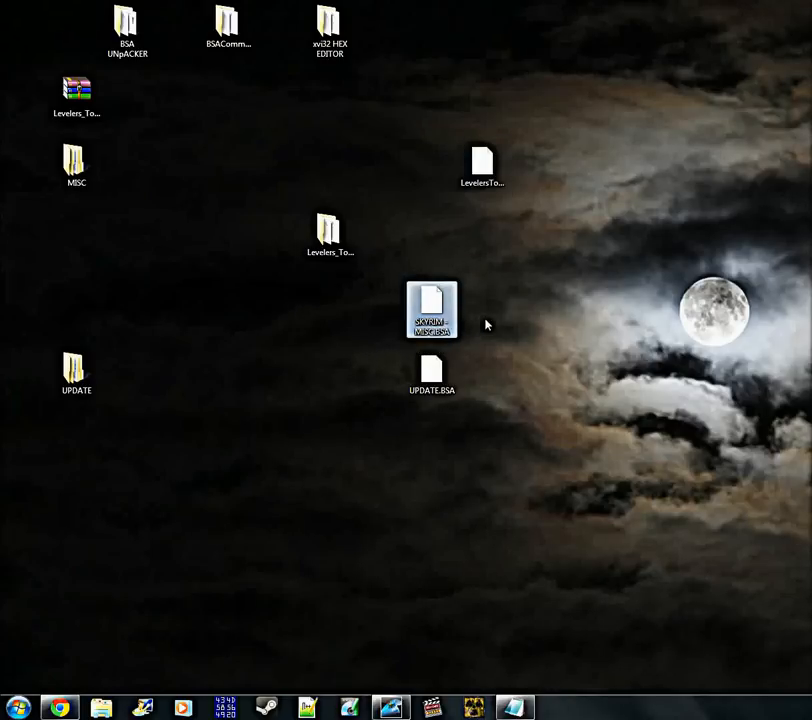
left_click_drag(328, 240, 125, 255)
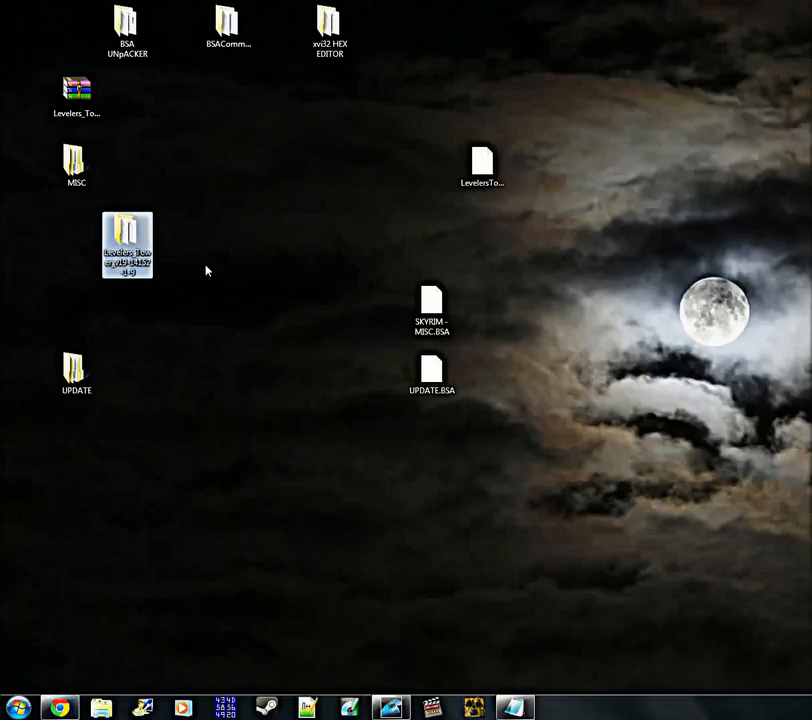
left_click_drag(74, 370, 74, 304)
Reposition LevelersTower.esp on the desktop so it sits apart from the two BSA archives, diagonally above SKYRIM - MISC.BSA
left_click(498, 180)
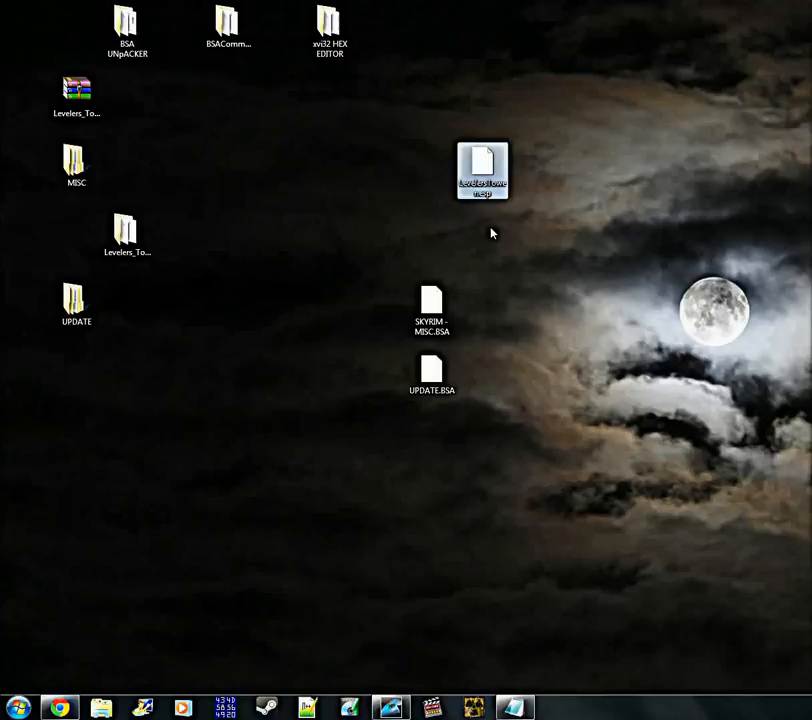
left_click(489, 230)
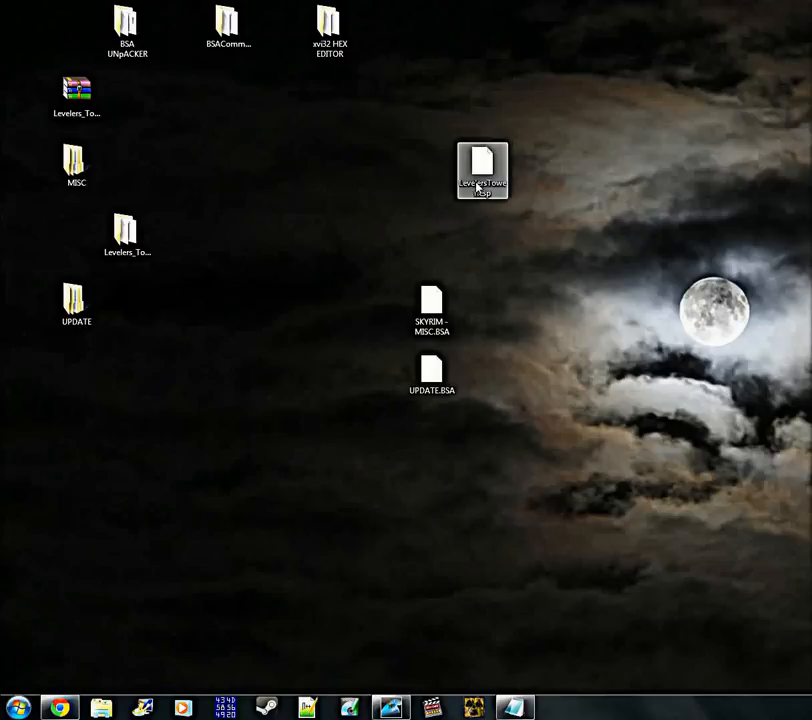
left_click_drag(482, 176, 530, 310)
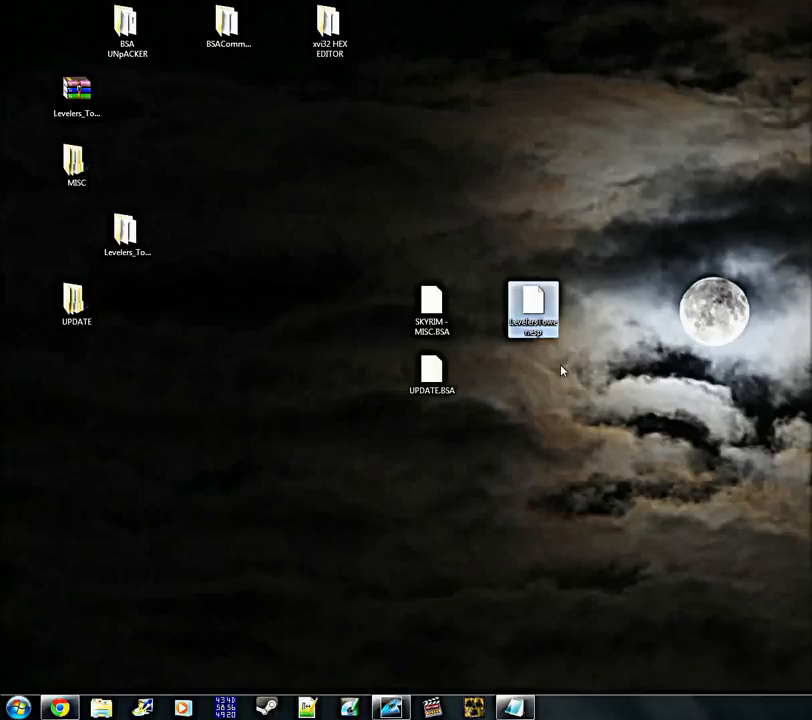
left_click(505, 385)
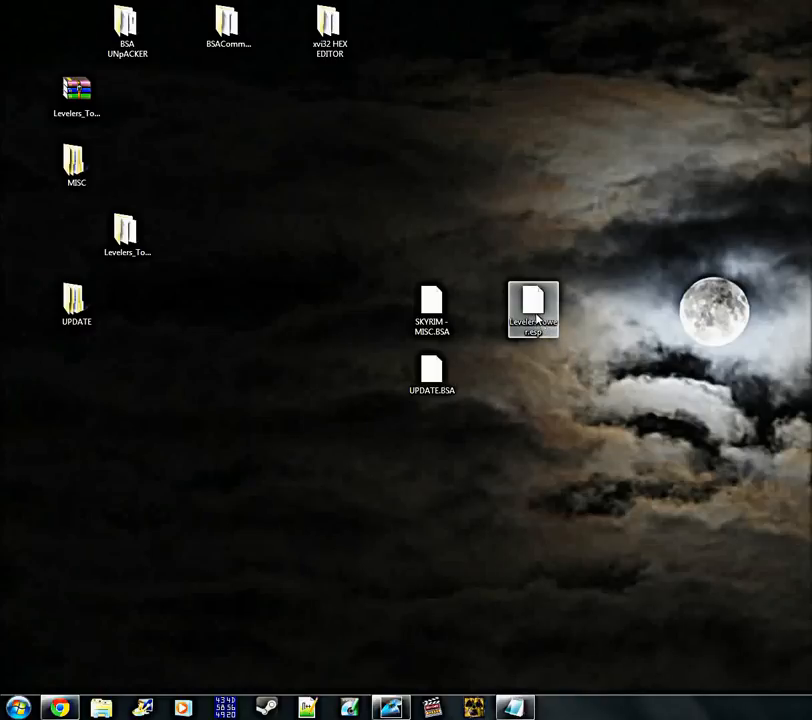
left_click_drag(537, 318, 486, 183)
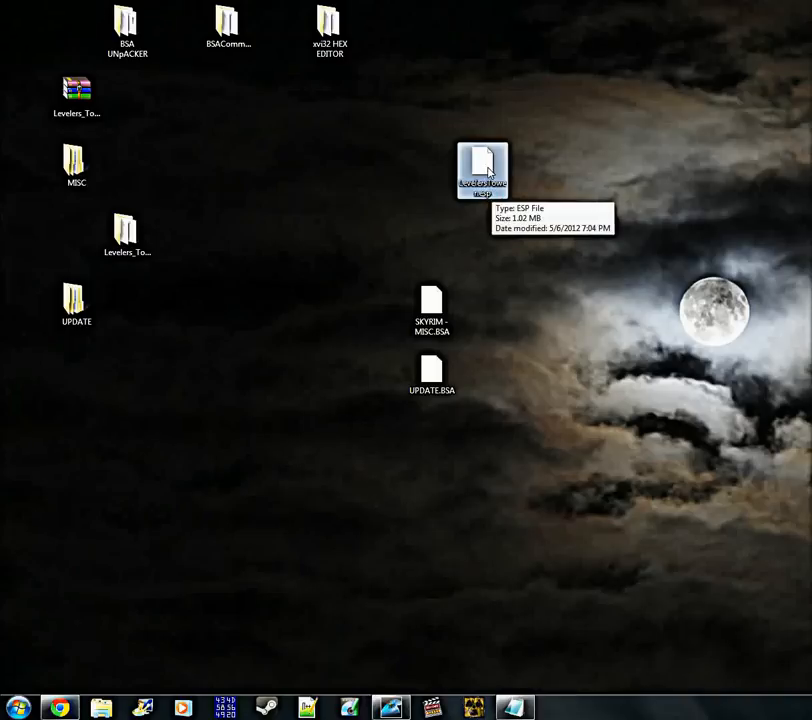
left_click_drag(484, 198, 531, 300)
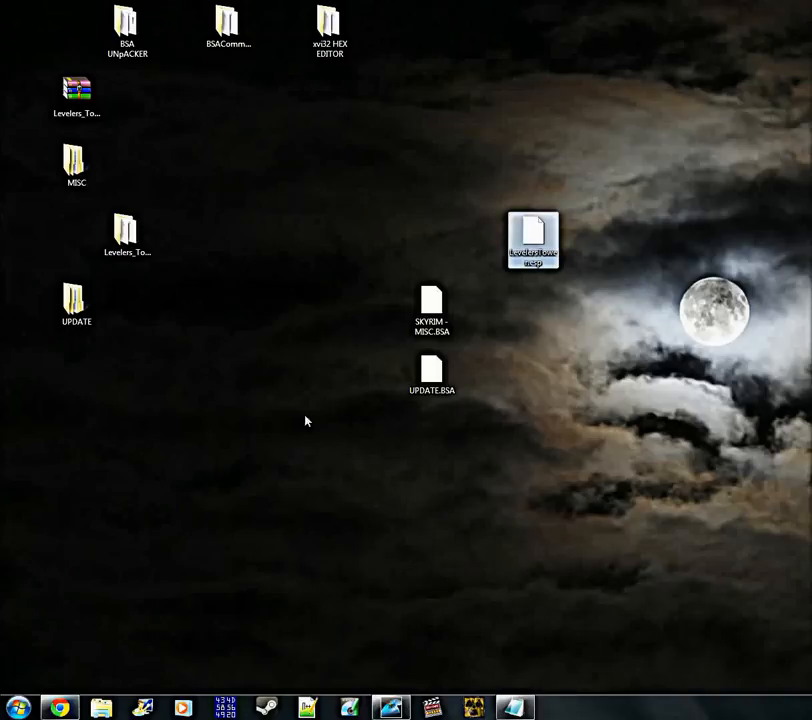
left_click(531, 442)
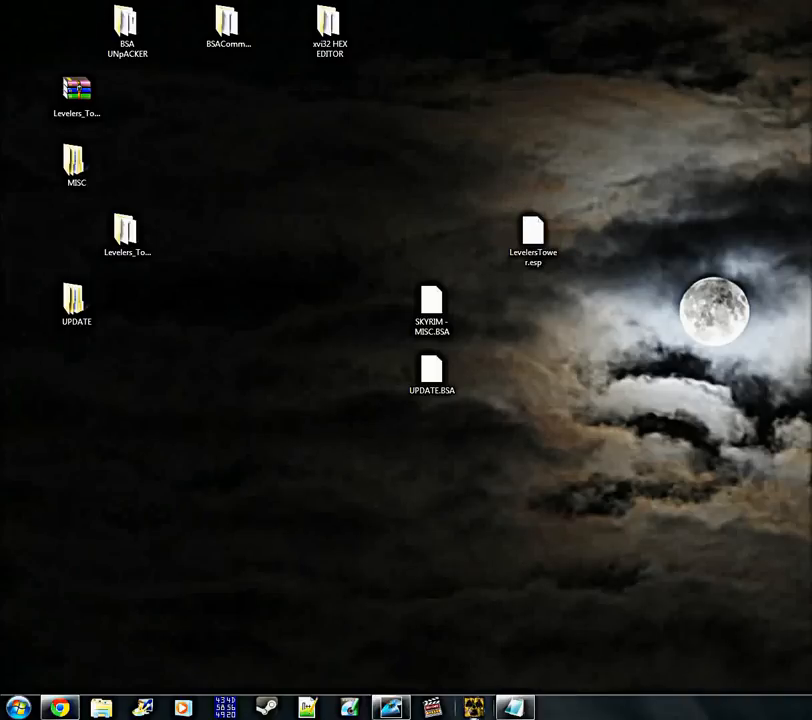
Switch to Fallout Mod Manager, dismiss the Missing INI notice, and start the TESsnip tool from it
left_click(476, 709)
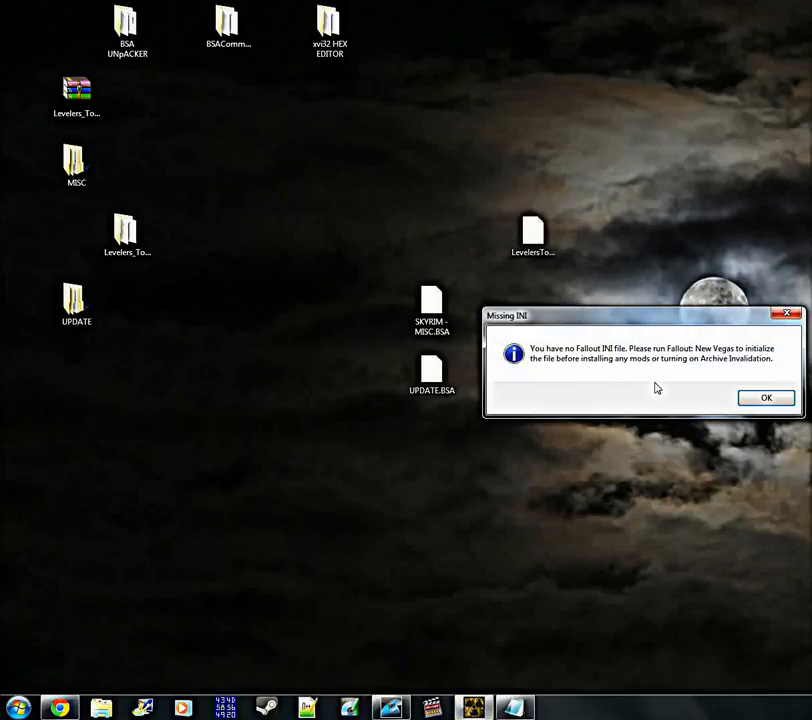
left_click(766, 398)
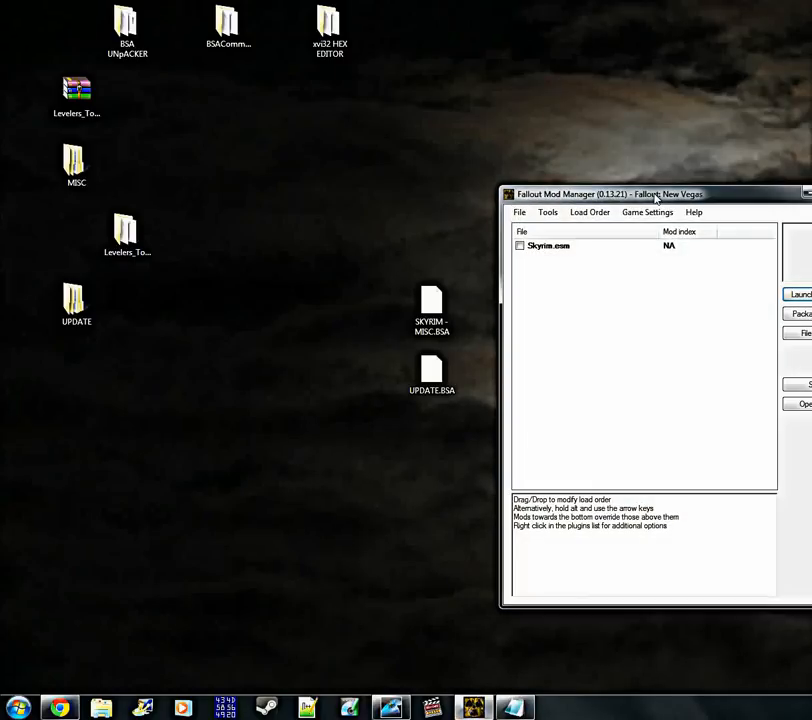
left_click_drag(630, 275, 288, 115)
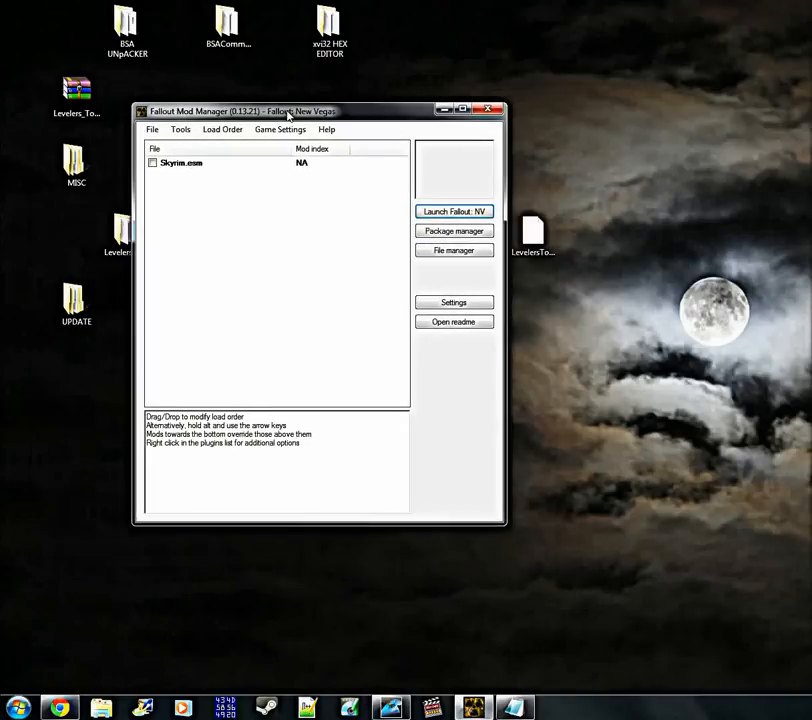
left_click(180, 136)
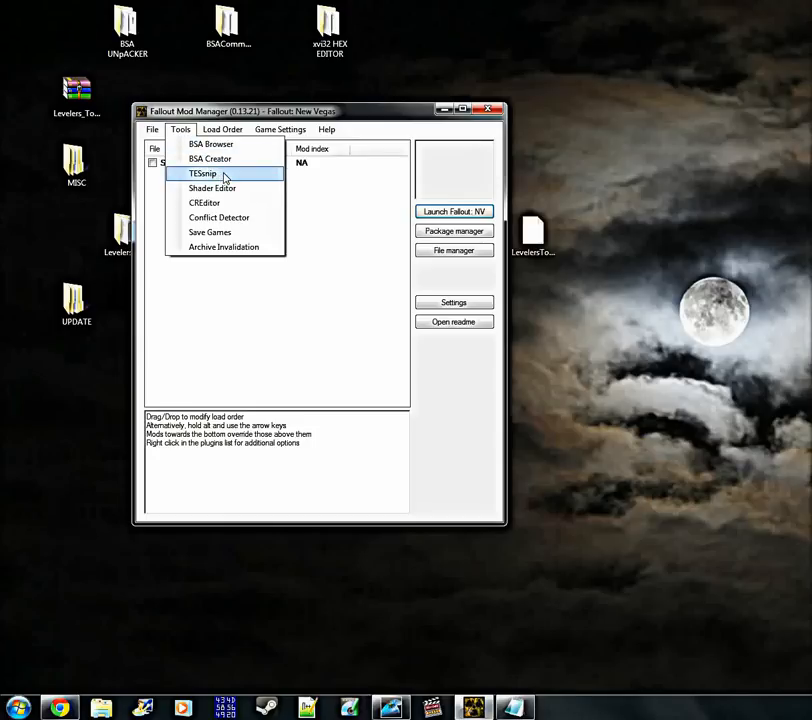
left_click(203, 174)
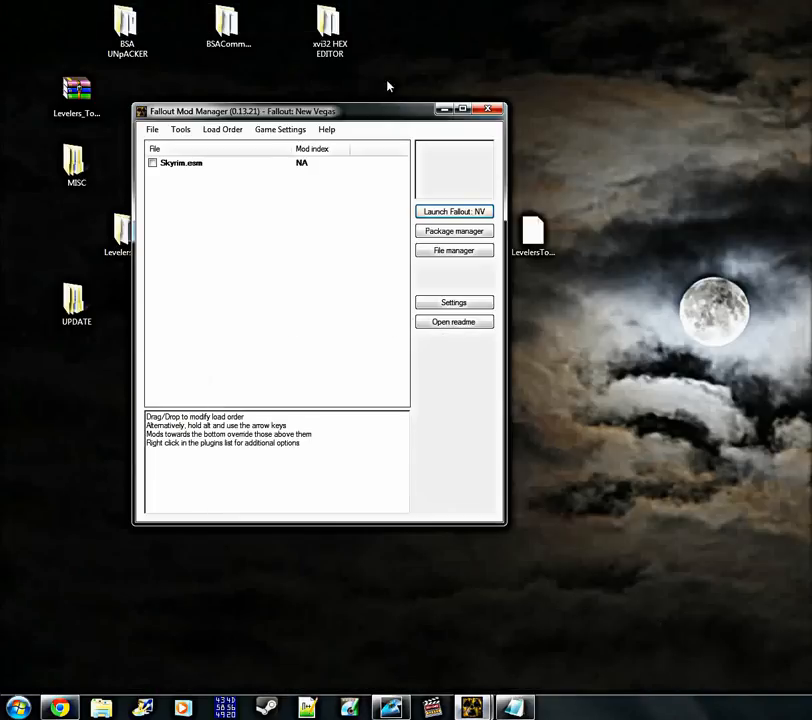
Minimize the Fallout Mod Manager window and move the TESsnip window clear of LevelersTower.esp on the desktop
left_click(444, 111)
mouse_move(471, 708)
left_click(567, 618)
double_click(378, 7)
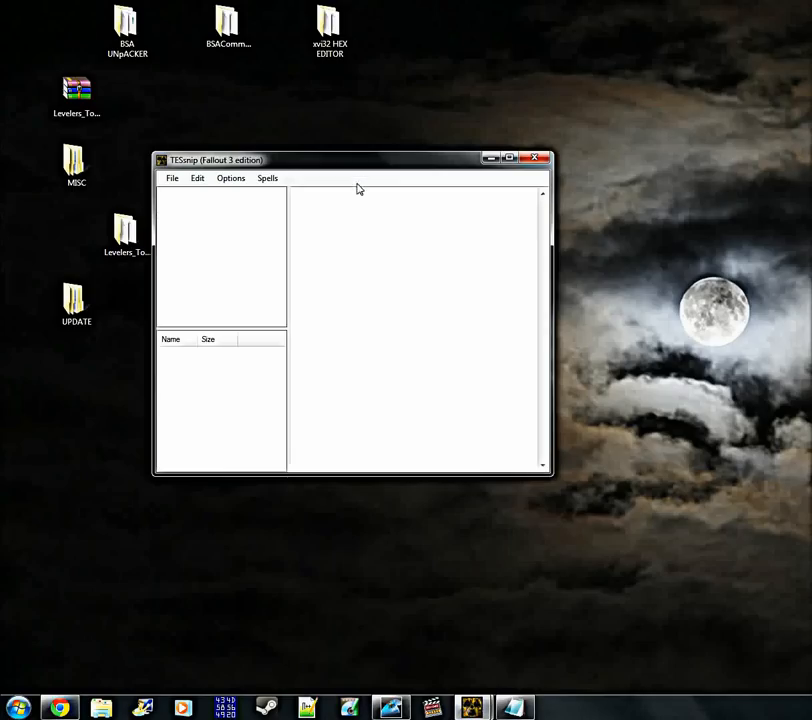
left_click_drag(315, 163, 495, 332)
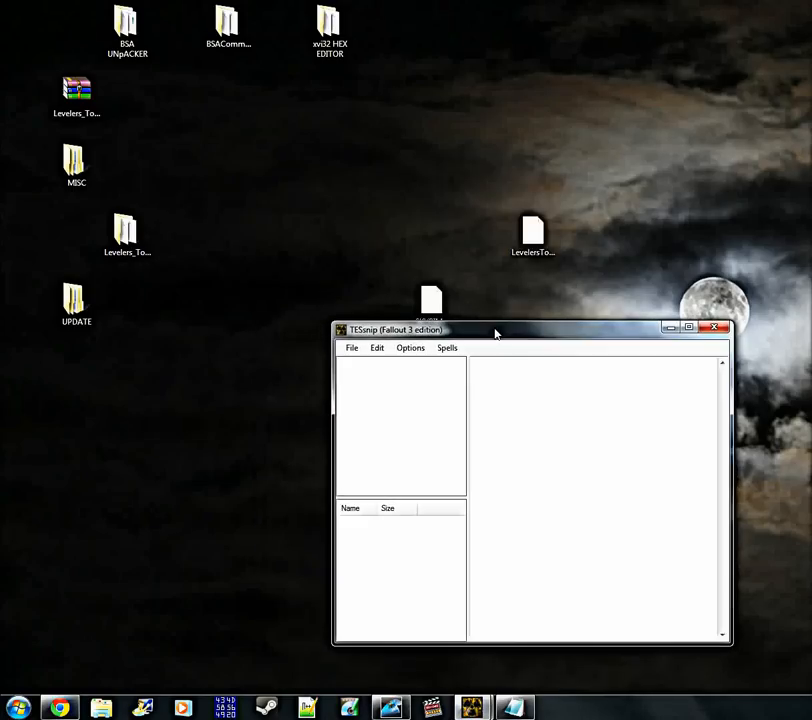
Open LevelersTower.esp from the desktop in TESsnip
left_click(350, 348)
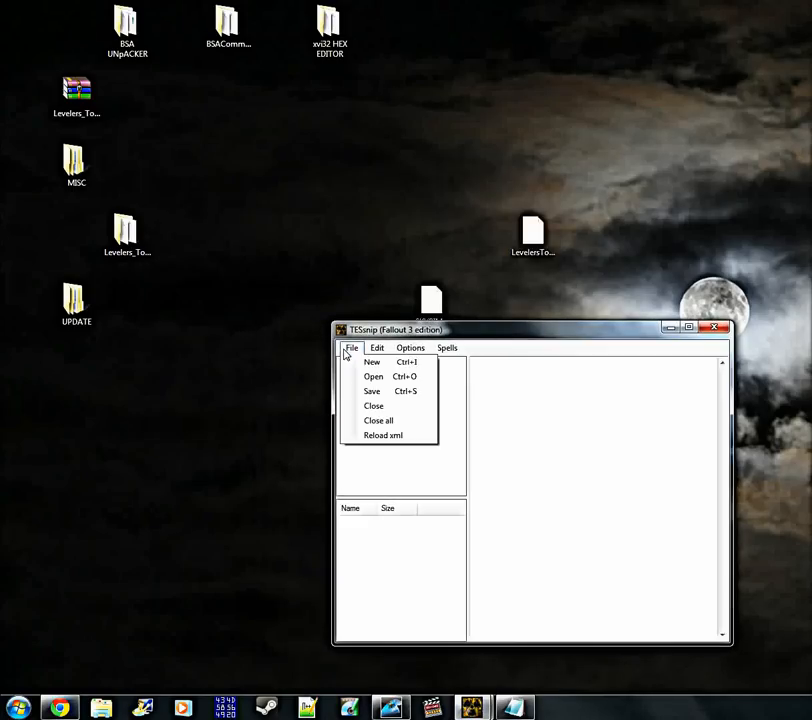
left_click(401, 383)
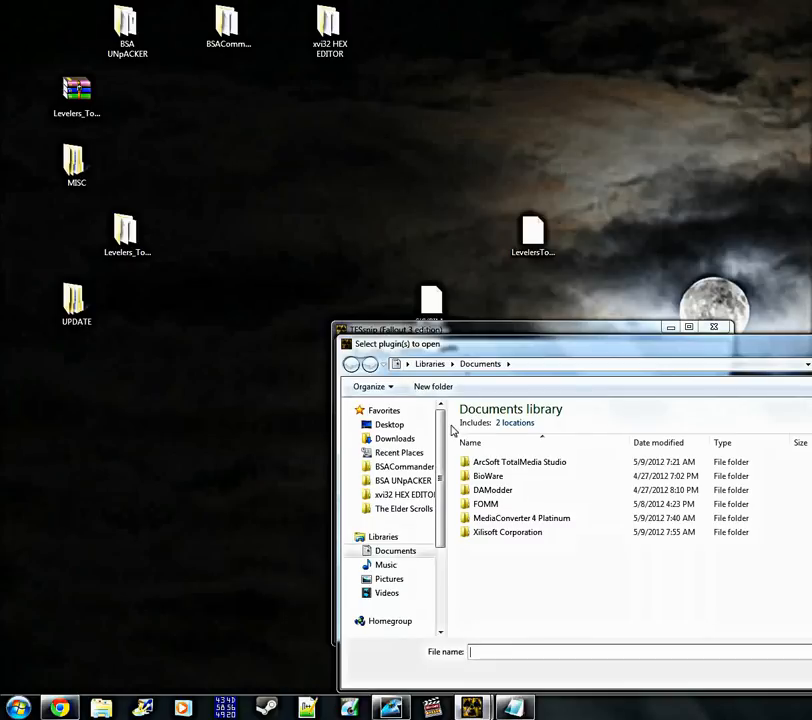
left_click(393, 428)
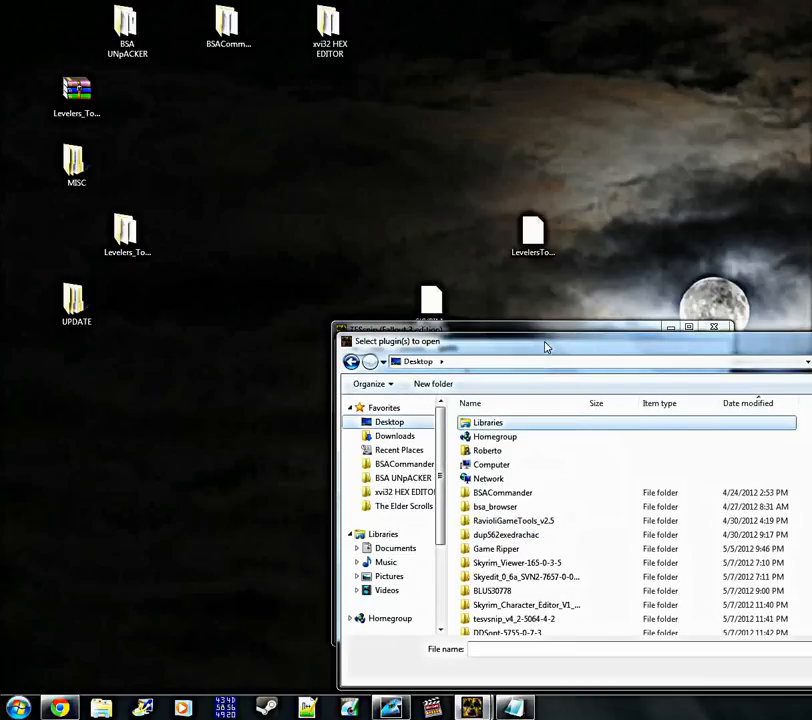
left_click_drag(553, 344, 218, 237)
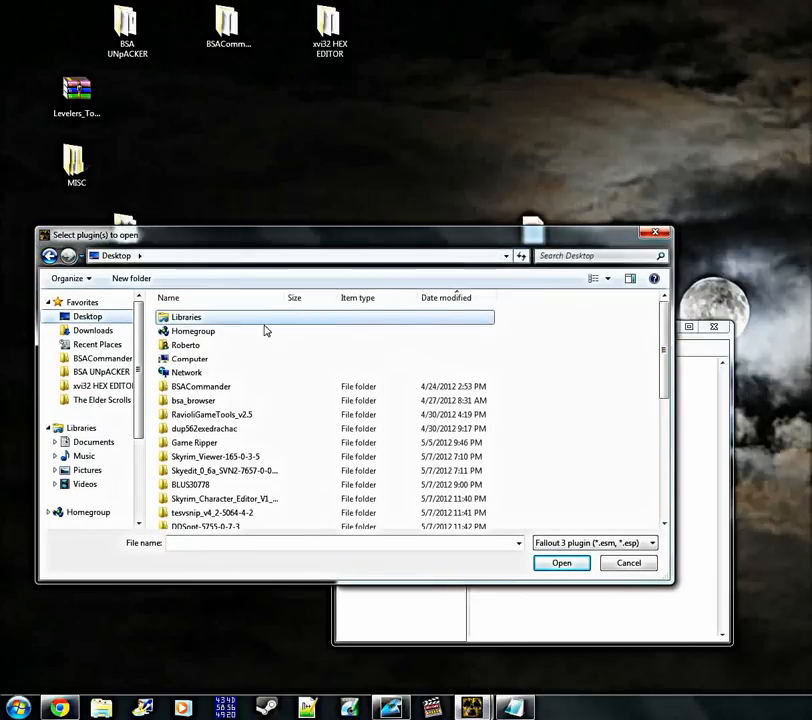
left_click_drag(664, 315, 681, 443)
left_click(238, 521)
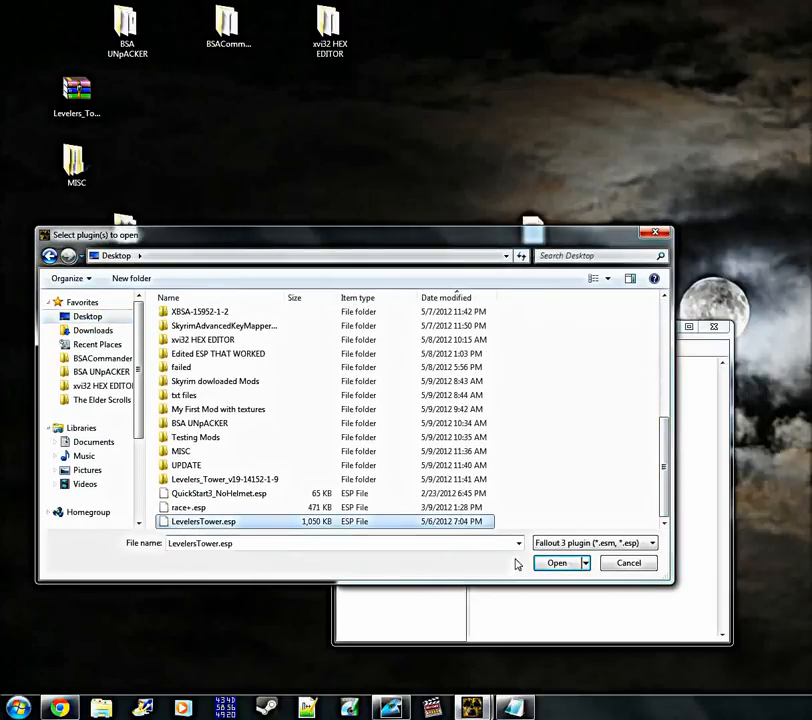
left_click(555, 564)
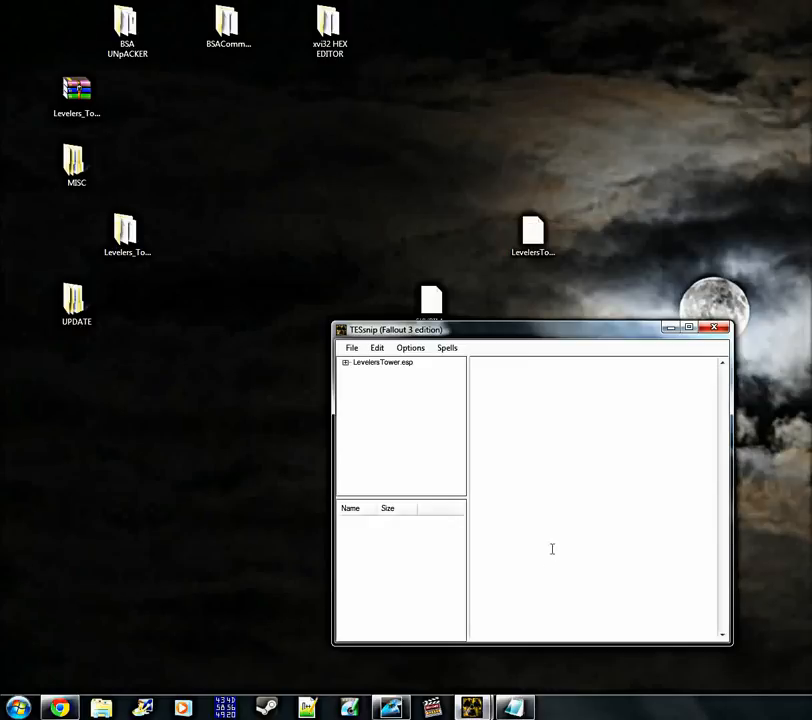
Expand LevelersTower.esp to examine its record groups, and collapse it again
left_click(345, 363)
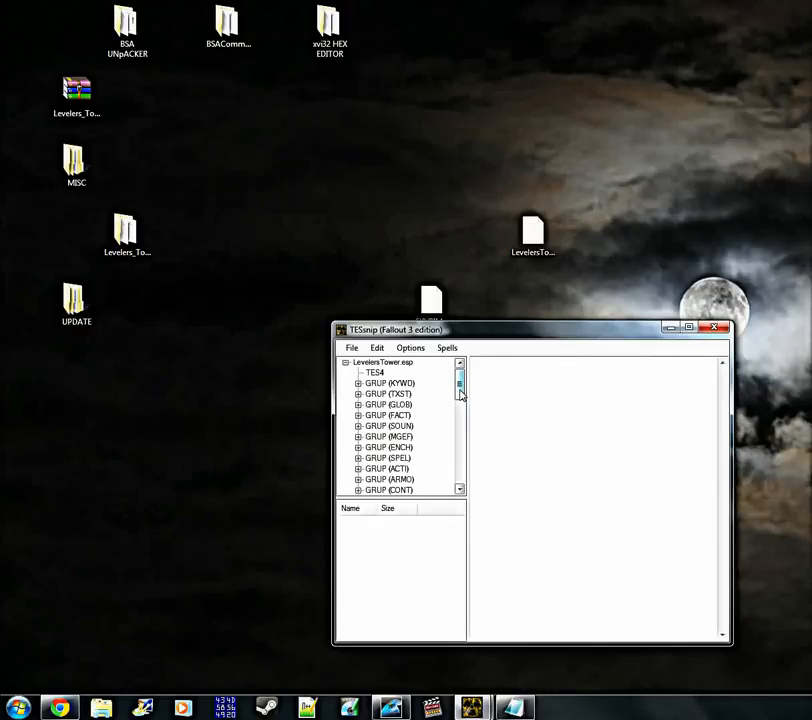
mouse_move(461, 392)
left_mouse_down()
mouse_move(462, 476)
mouse_move(464, 373)
left_mouse_up()
left_click(345, 364)
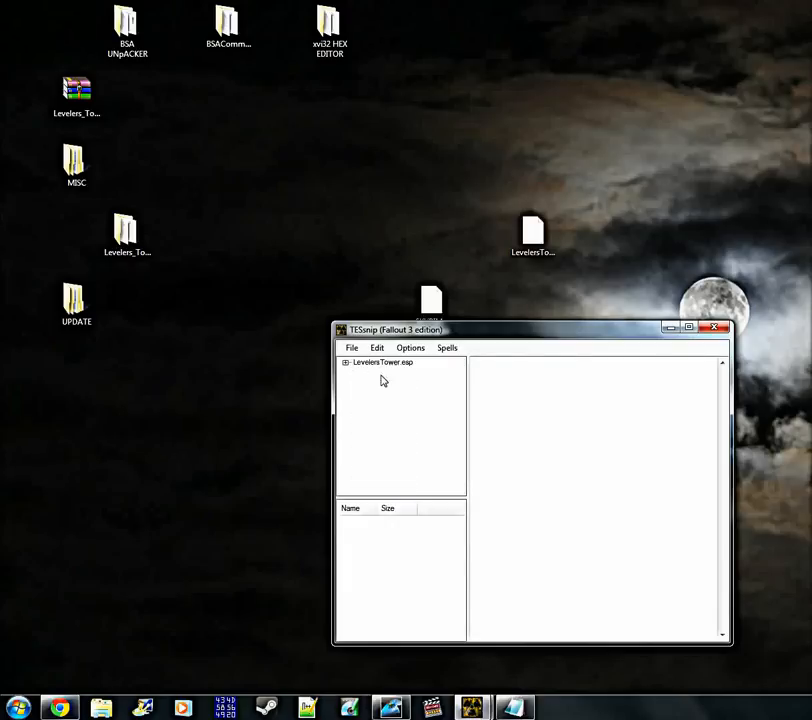
Run the Make esm spell on LevelersTower.esp and choose Master file as the save type
left_click(394, 368)
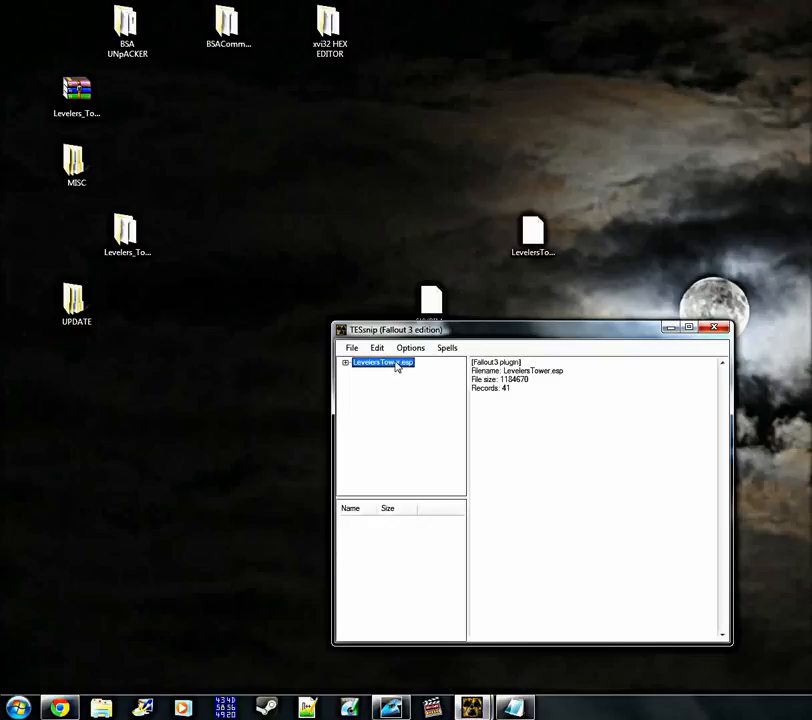
left_click(447, 350)
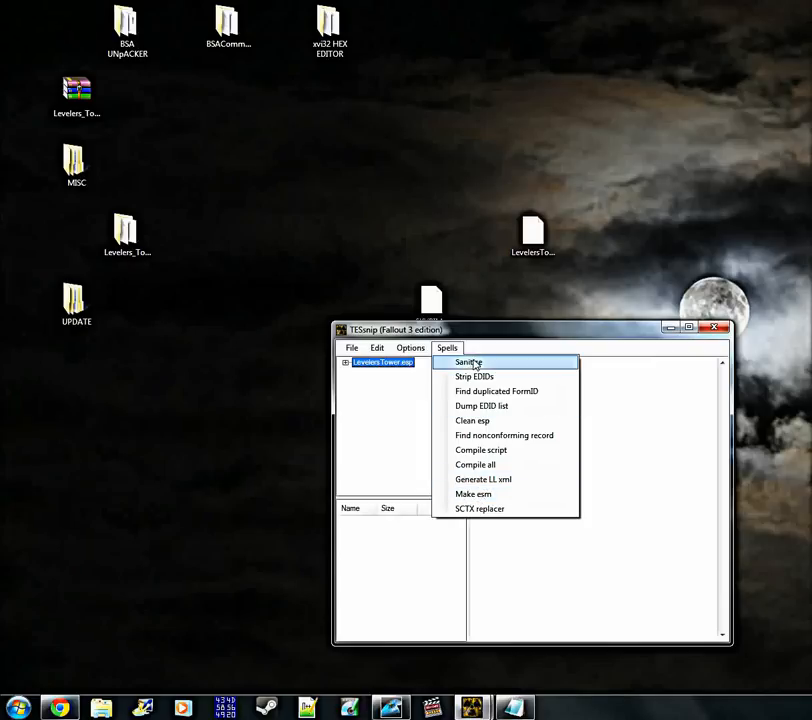
left_click(467, 494)
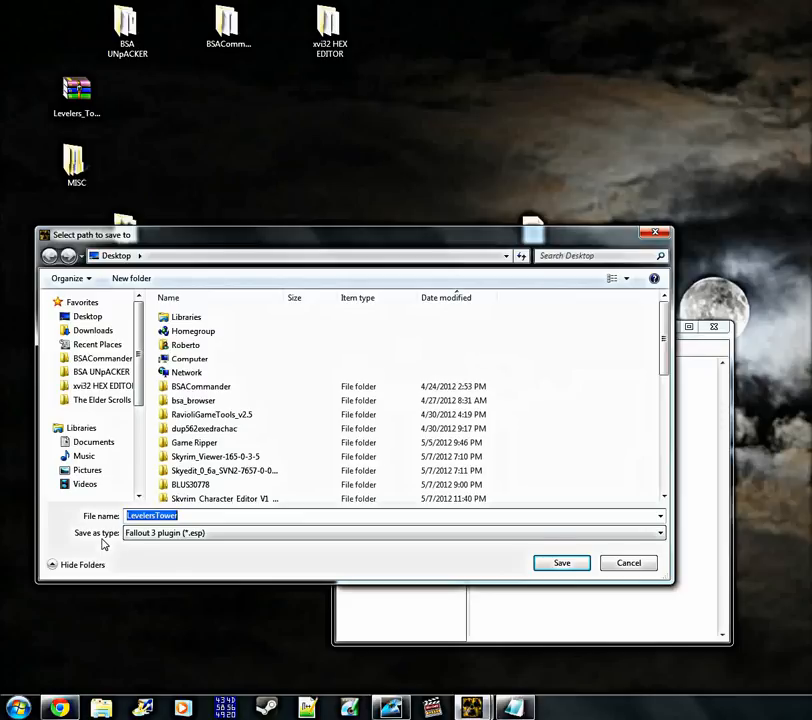
left_click(181, 542)
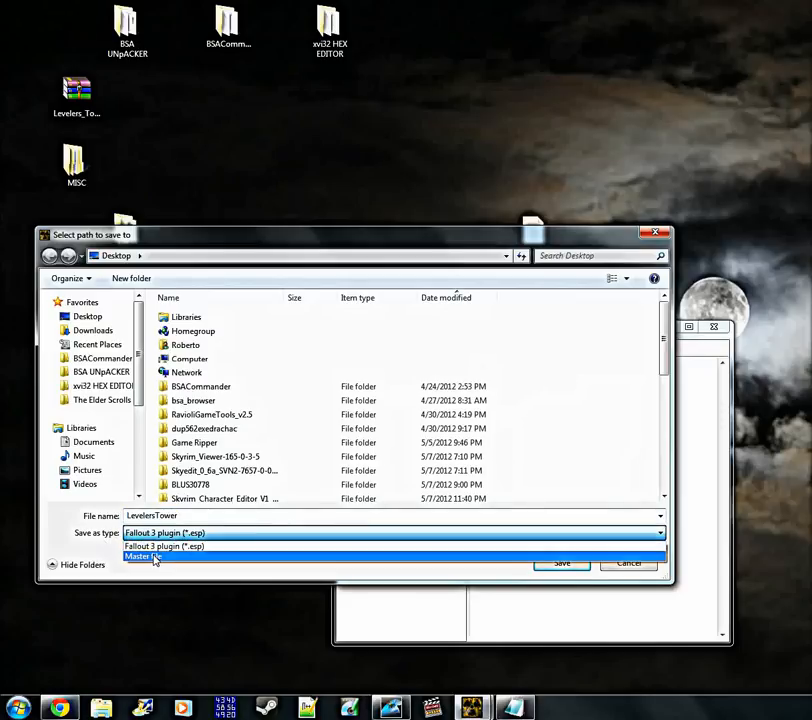
left_click(155, 558)
Try to save the master file on the desktop as UPDATE, and return the save location from the UPDATE folder to the desktop
double_click(189, 517)
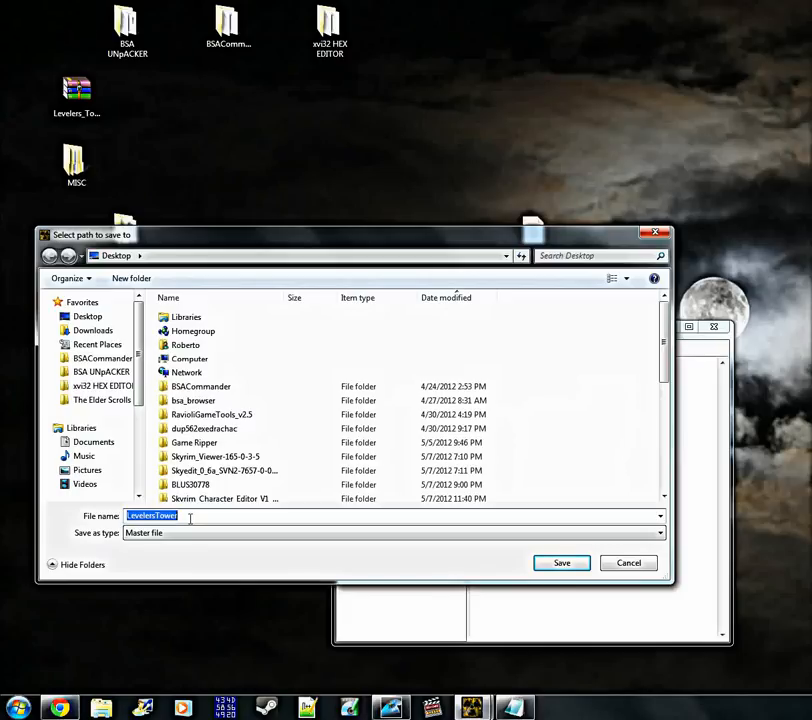
type("UPDATE")
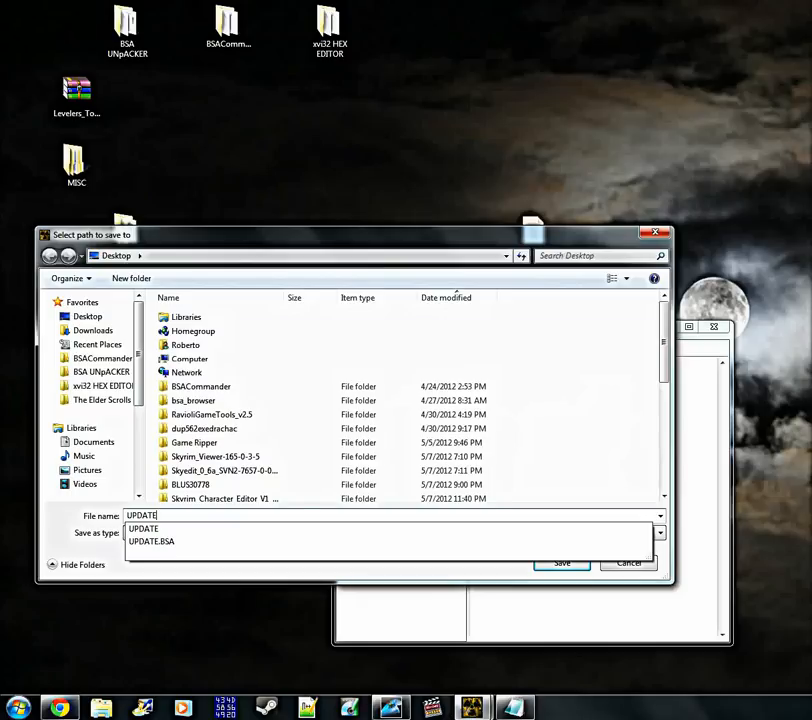
key("Down")
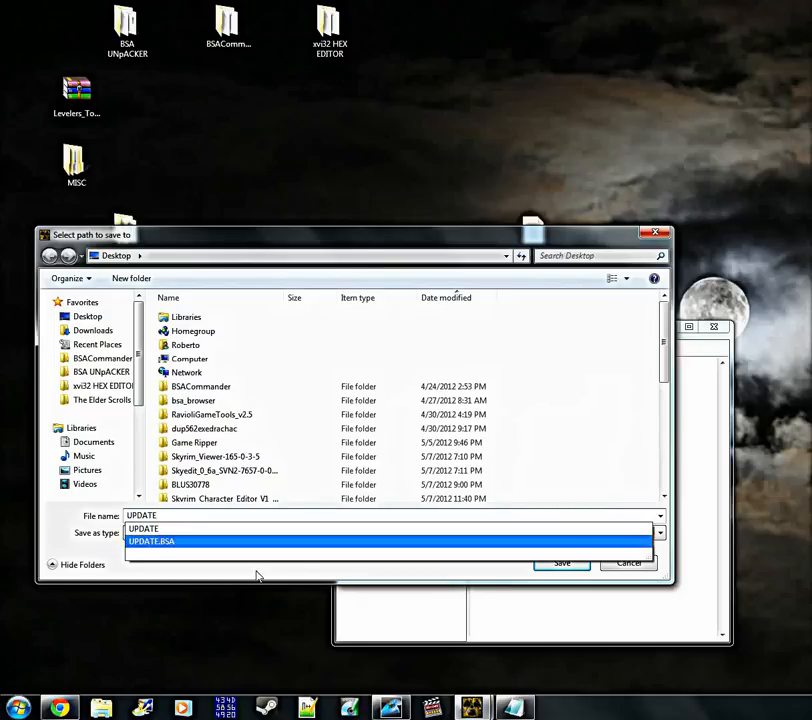
left_click(165, 528)
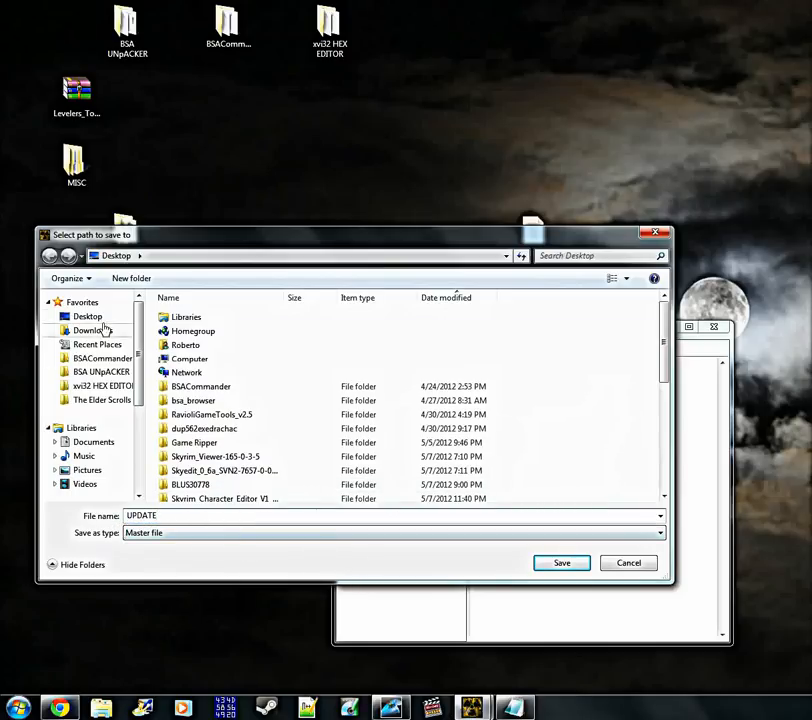
left_click(97, 317)
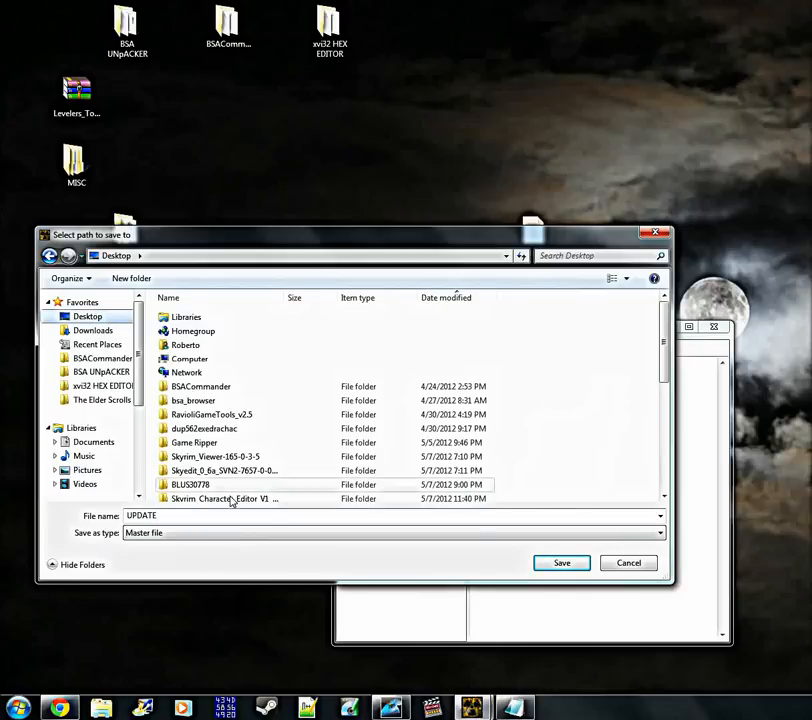
left_click(562, 564)
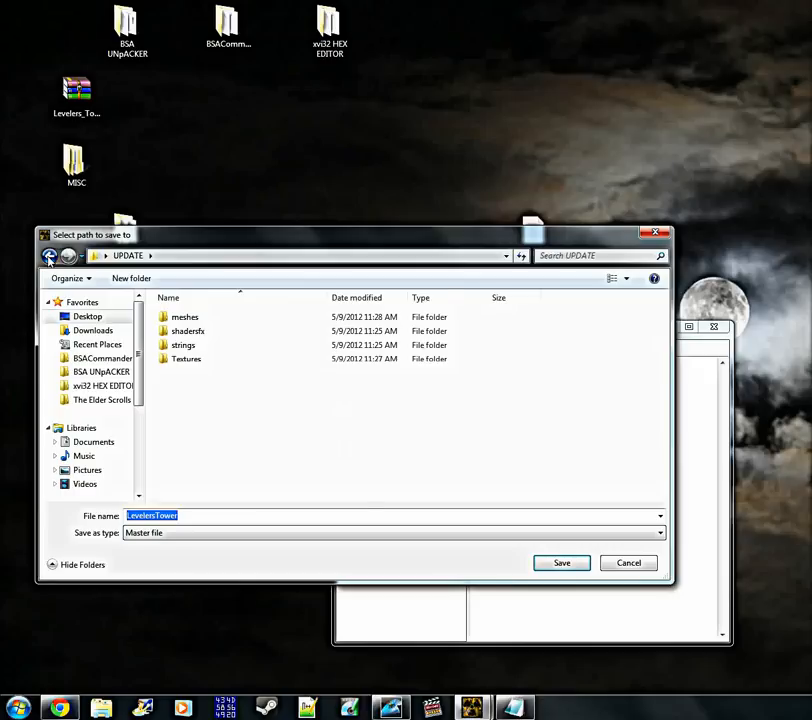
left_click(87, 316)
left_click_drag(661, 332, 662, 434)
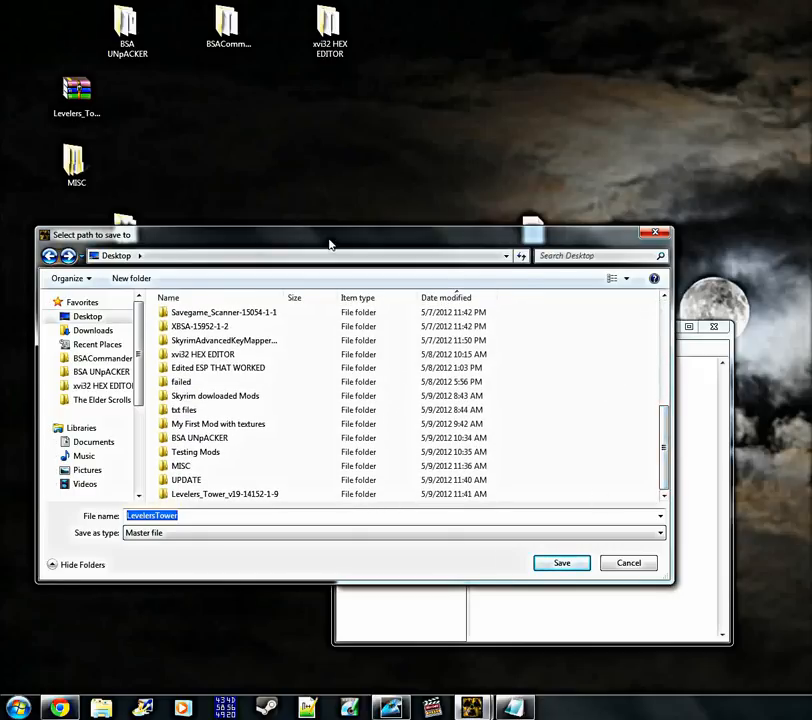
Move the UPDATE folder on the desktop into the MISC folder, shifting the save dialog out of the way and back
left_click_drag(331, 243, 689, 212)
left_click_drag(73, 300, 86, 165)
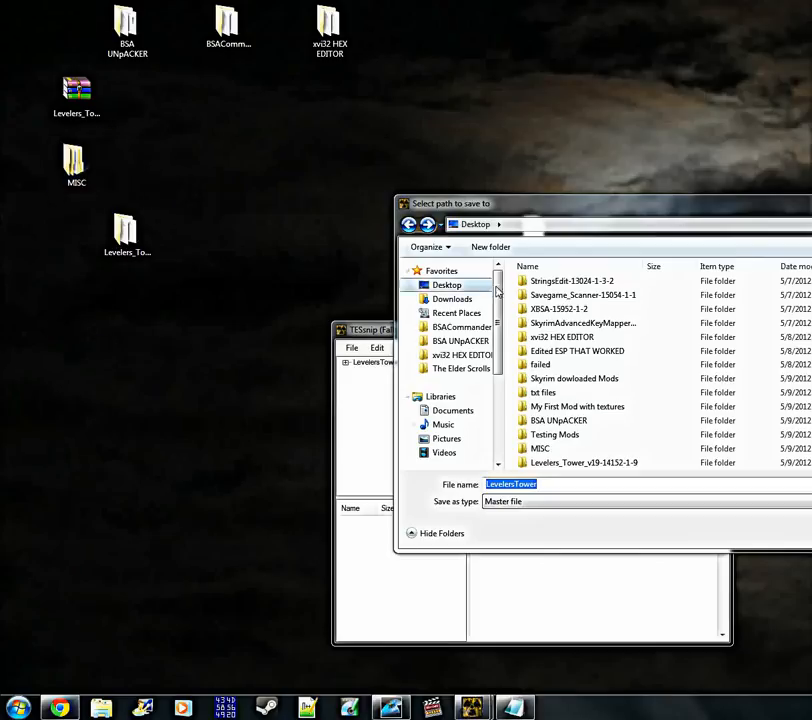
left_click_drag(622, 225, 312, 200)
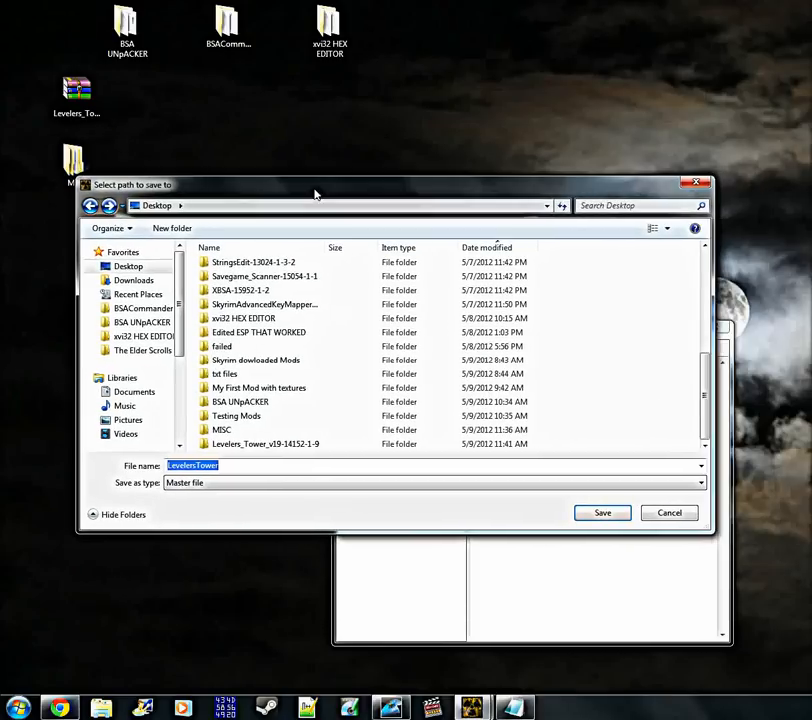
Save the master file on the desktop under the name UPDATE
left_click(217, 479)
left_click(203, 507)
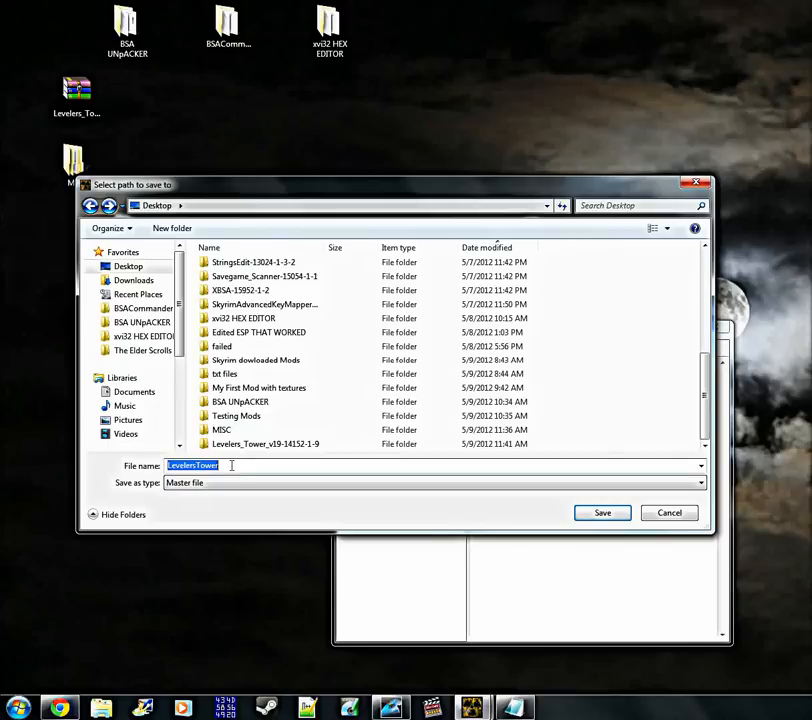
type("UPDATE")
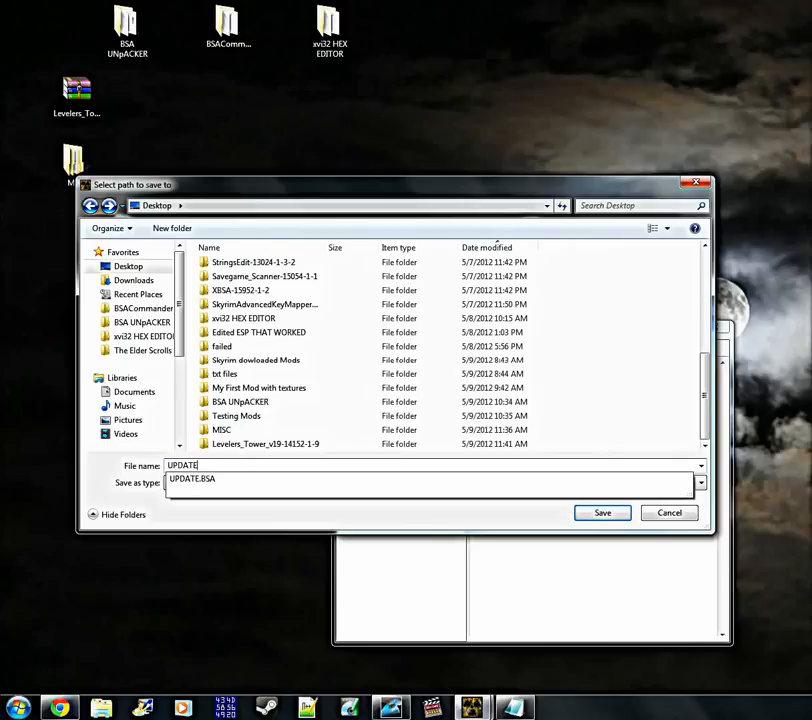
left_click(614, 513)
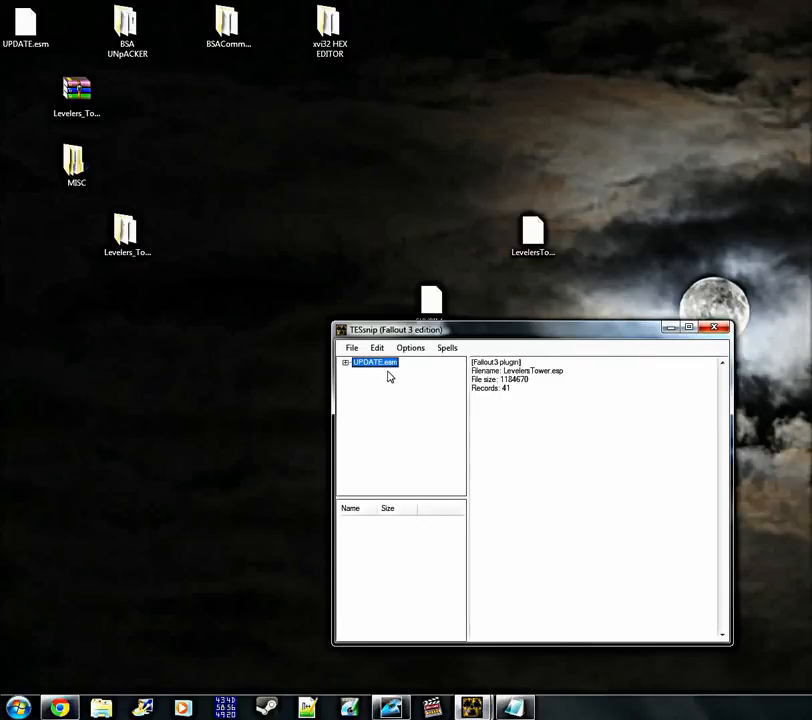
Expand UPDATE.esm to examine its record groups, and close TESsnip and Fallout Mod Manager
left_click(345, 363)
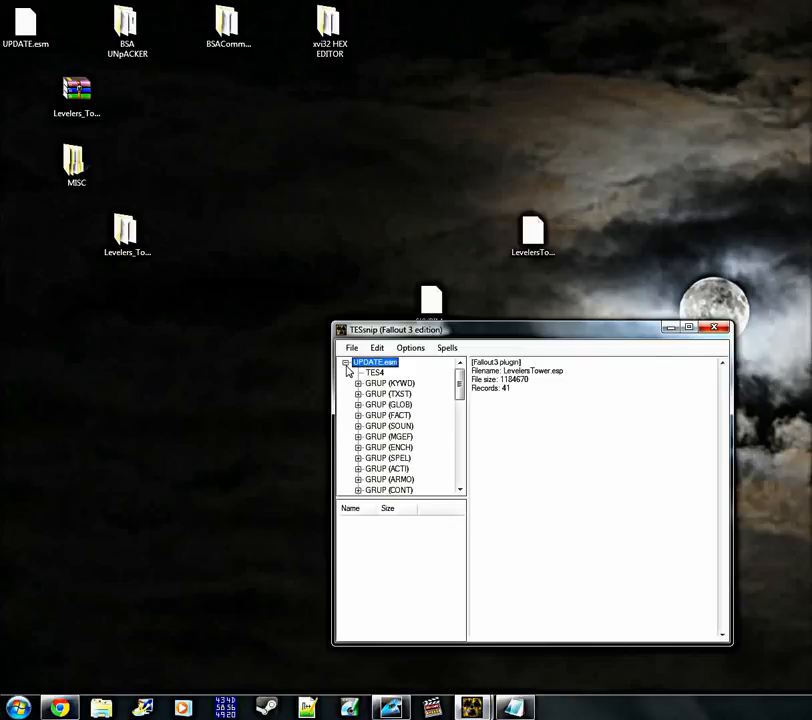
left_click(710, 329)
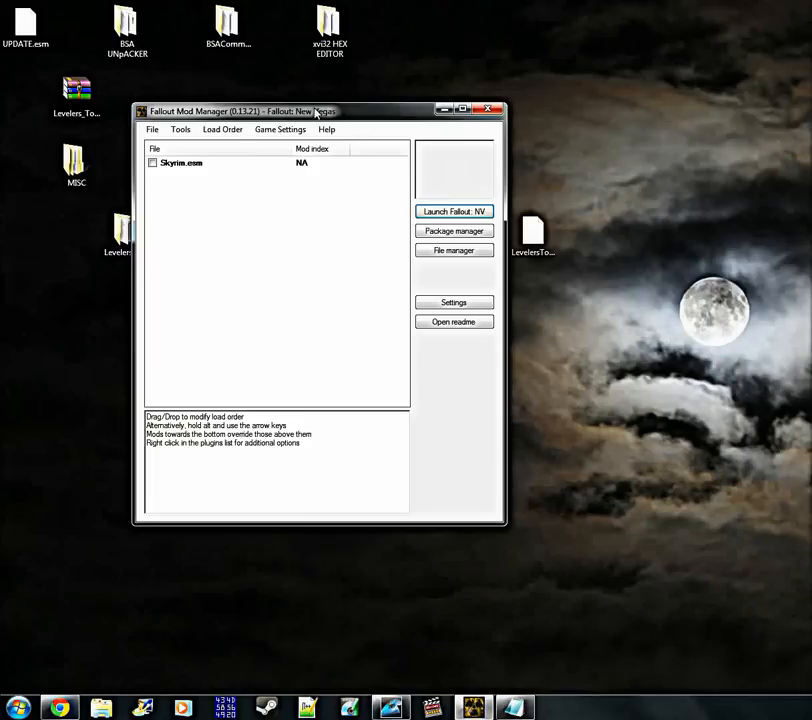
left_click(488, 111)
Rename UPDATE.esm on the desktop as UPDATE.ESM and place it directly below UPDATE.BSA
left_click_drag(25, 28, 280, 190)
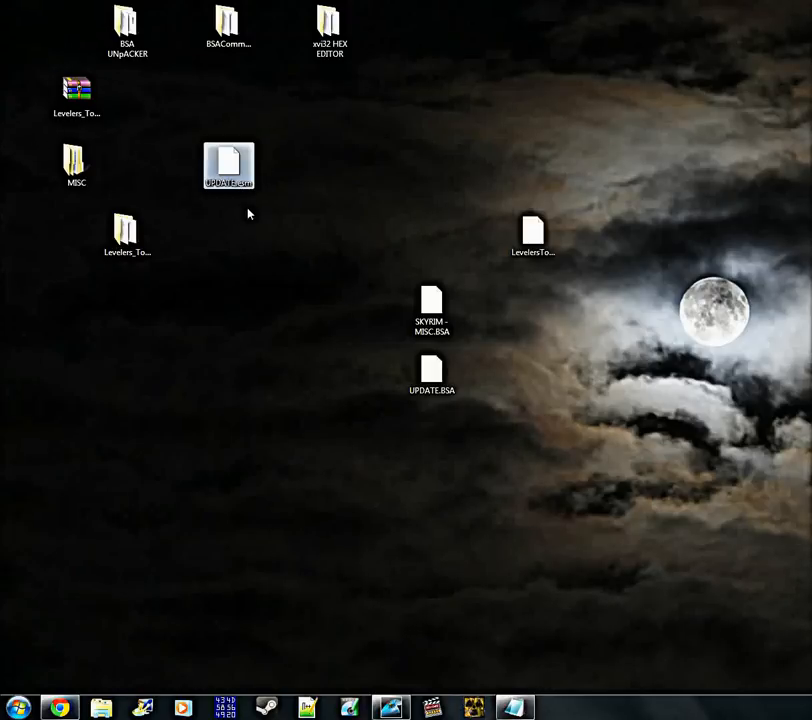
left_click_drag(230, 168, 335, 385)
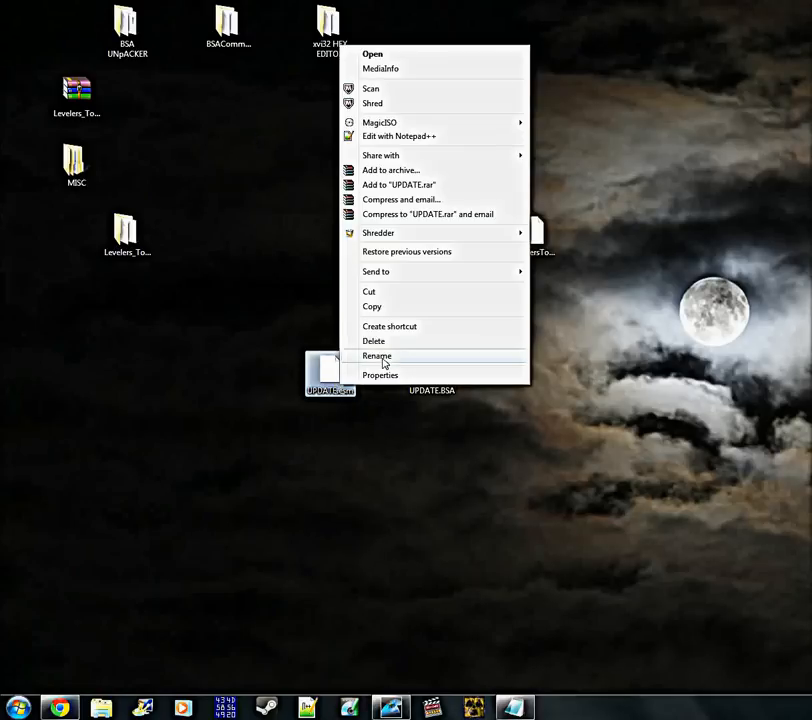
left_click(384, 356)
left_click_drag(341, 391, 358, 392)
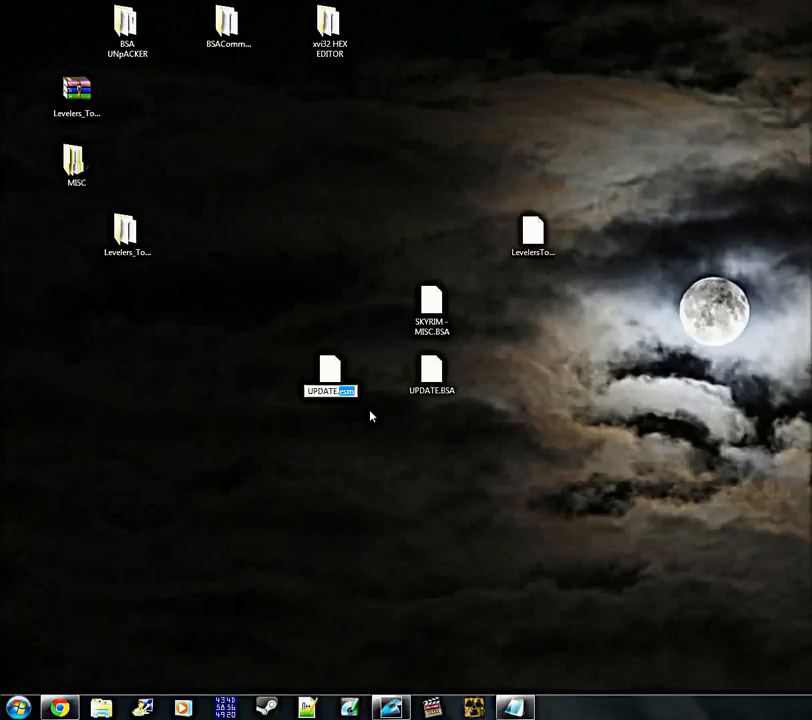
type("ESM")
key("Return")
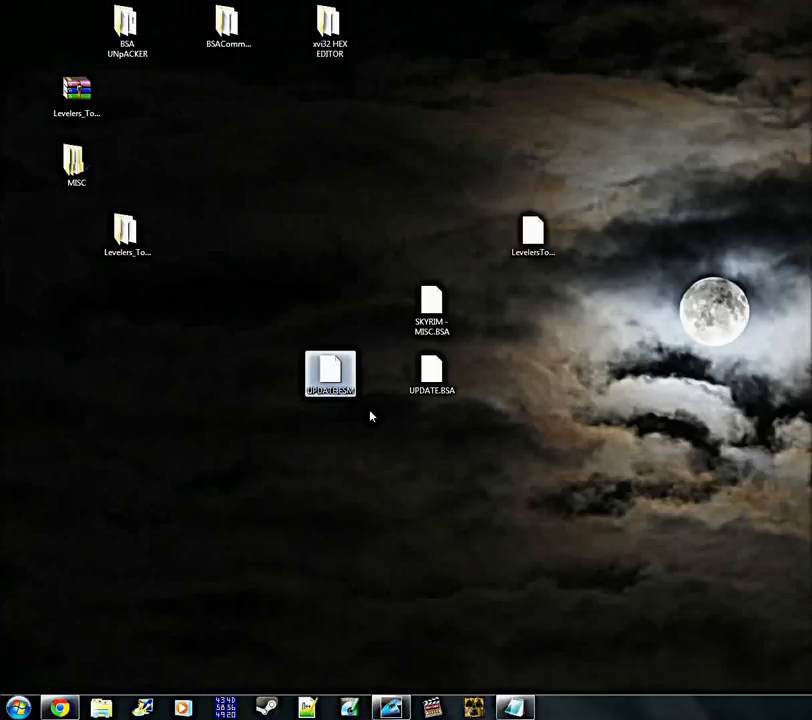
left_click_drag(339, 385, 441, 455)
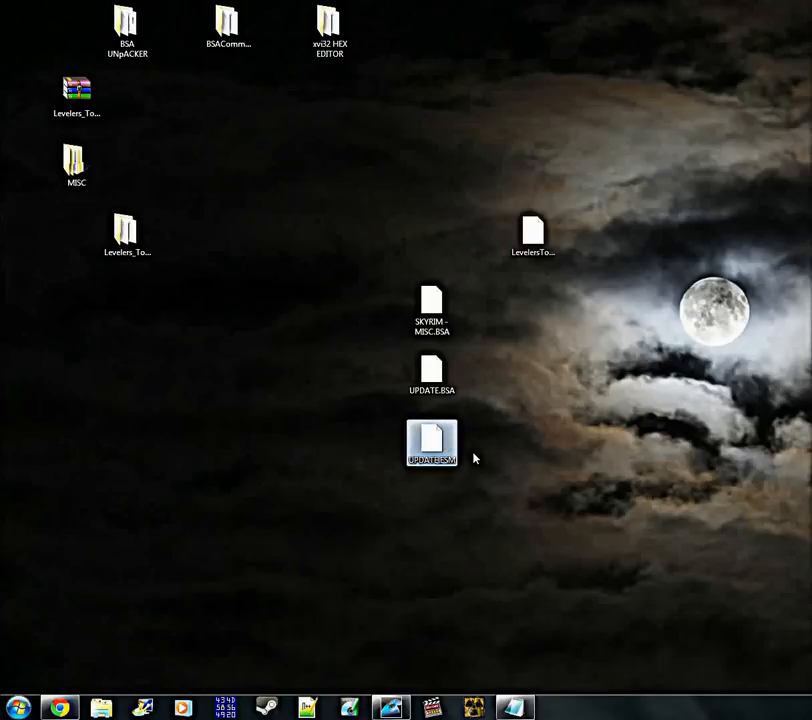
left_click_drag(489, 465, 406, 295)
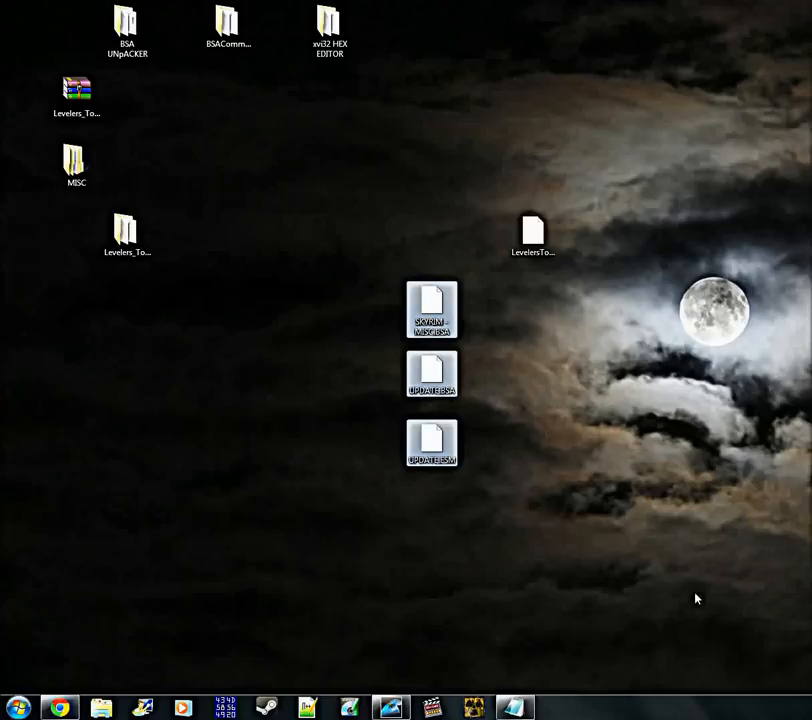
left_click_drag(355, 270, 513, 491)
left_click(513, 491)
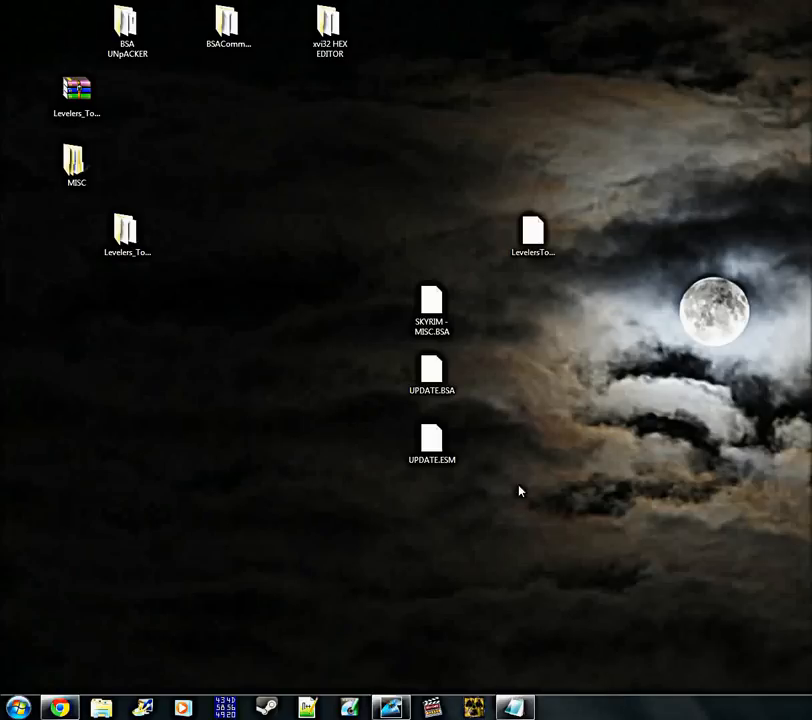
left_click_drag(517, 466, 413, 312)
left_click_drag(522, 486, 364, 281)
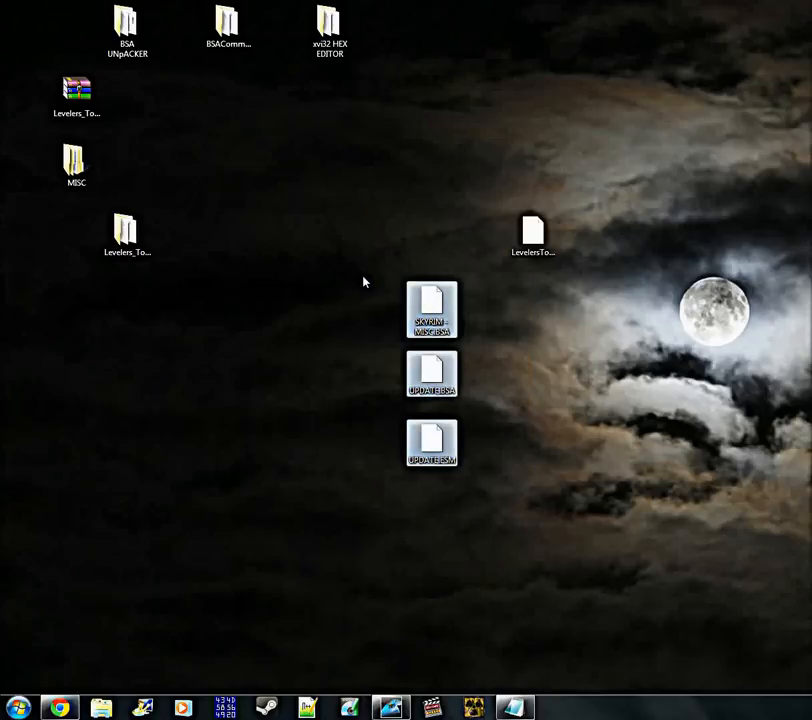
left_click(364, 283)
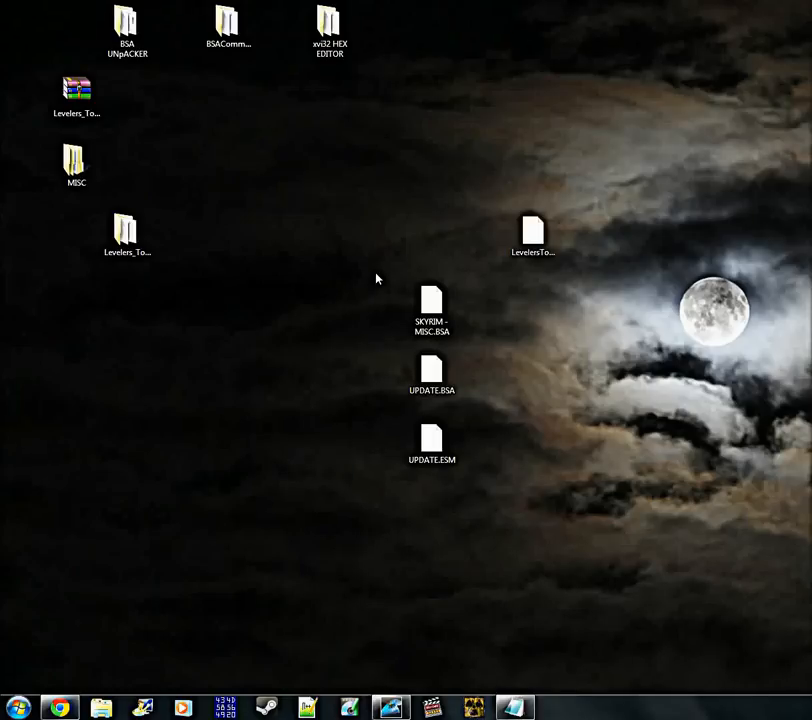
left_click_drag(375, 274, 493, 482)
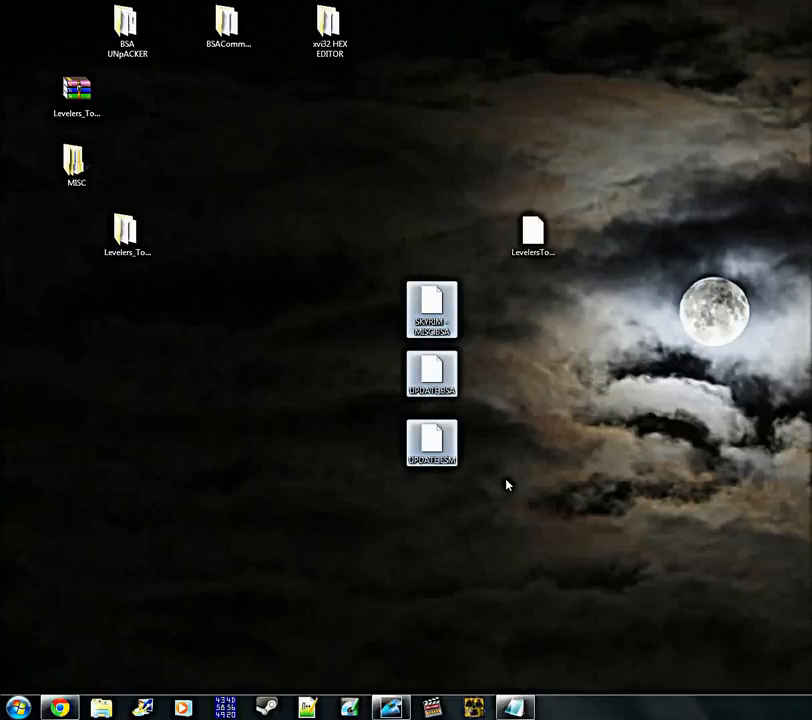
left_click(516, 489)
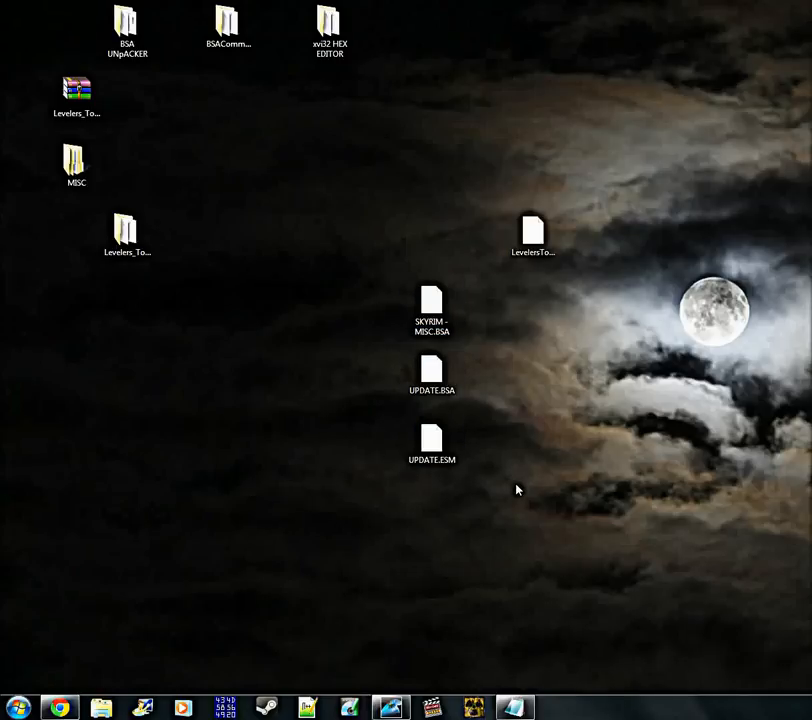
mouse_move(390, 708)
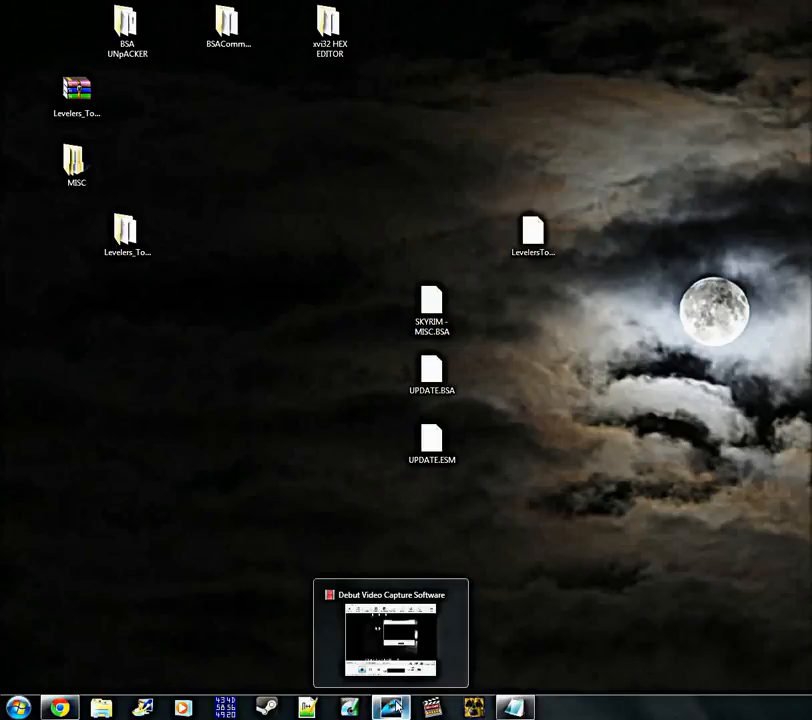